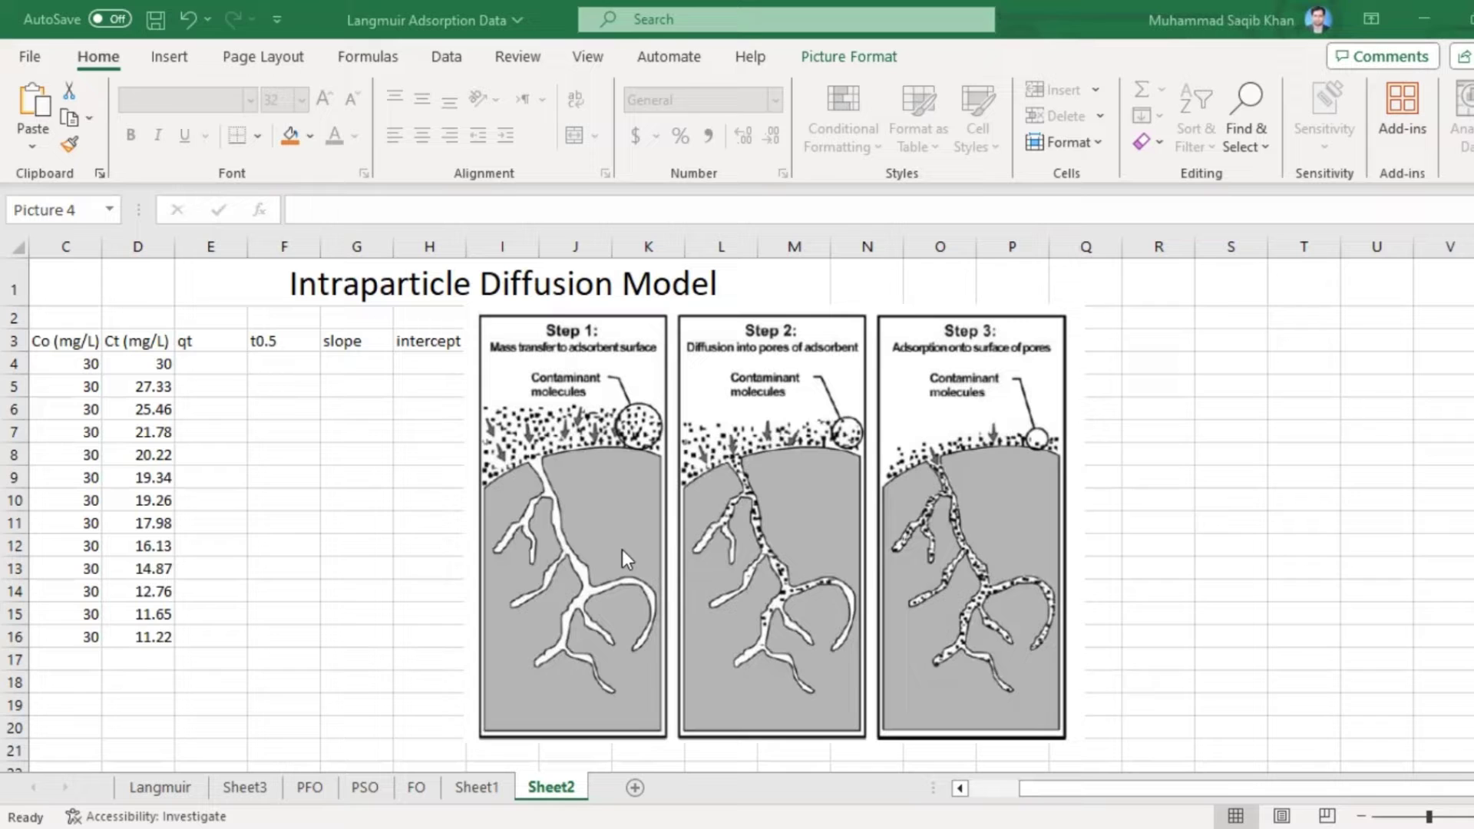
- Enlarge the three-step diffusion picture slightly from its bottom-right corner
{"action": "left_click_drag", "start_coordinate": [1093, 744], "coordinate": [1135, 768]}
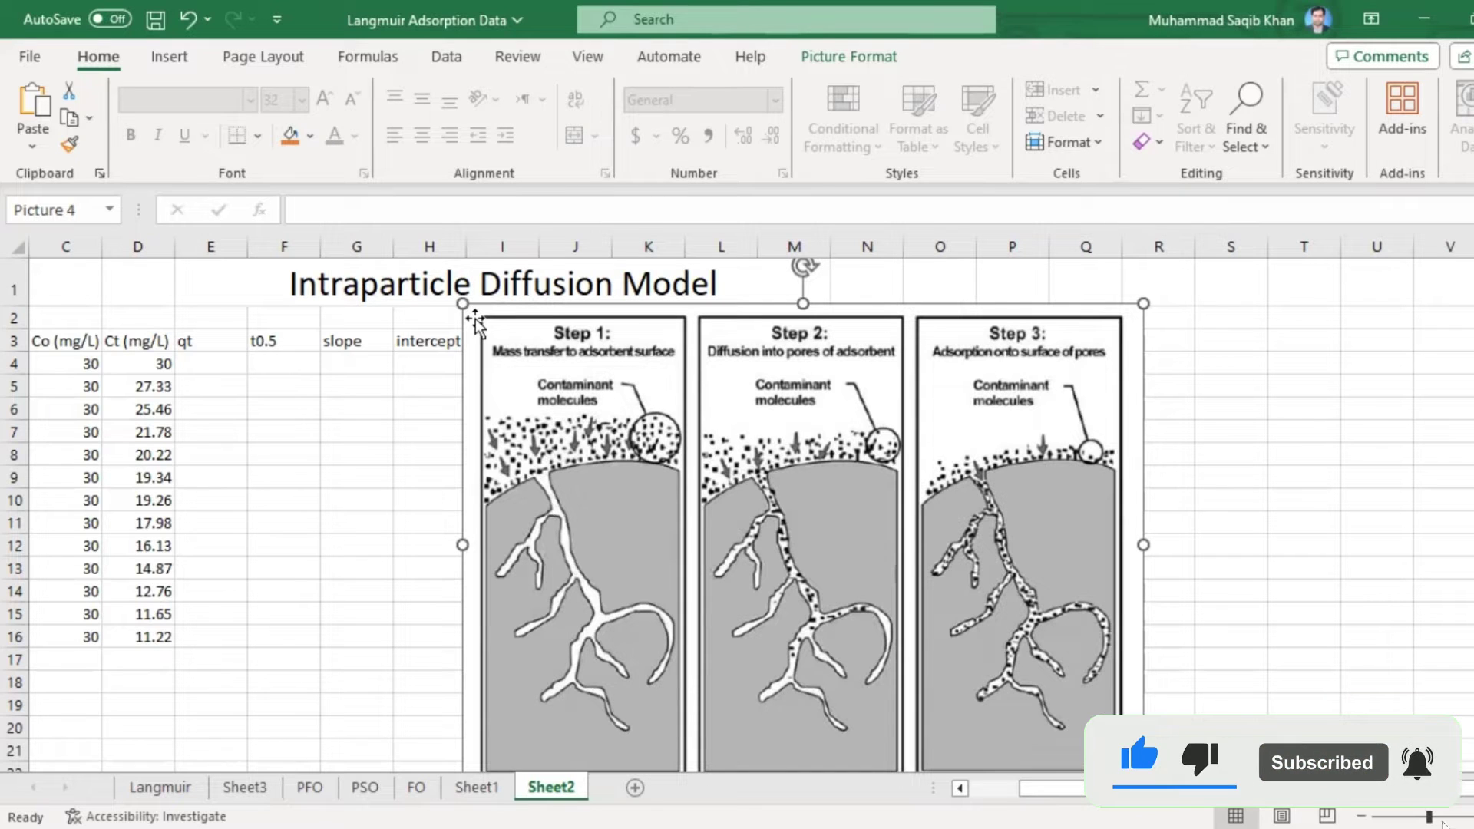
- Delete the diffusion diagram and change the upper equation's trailing l to a capital I
{"action": "key", "text": "Delete"}
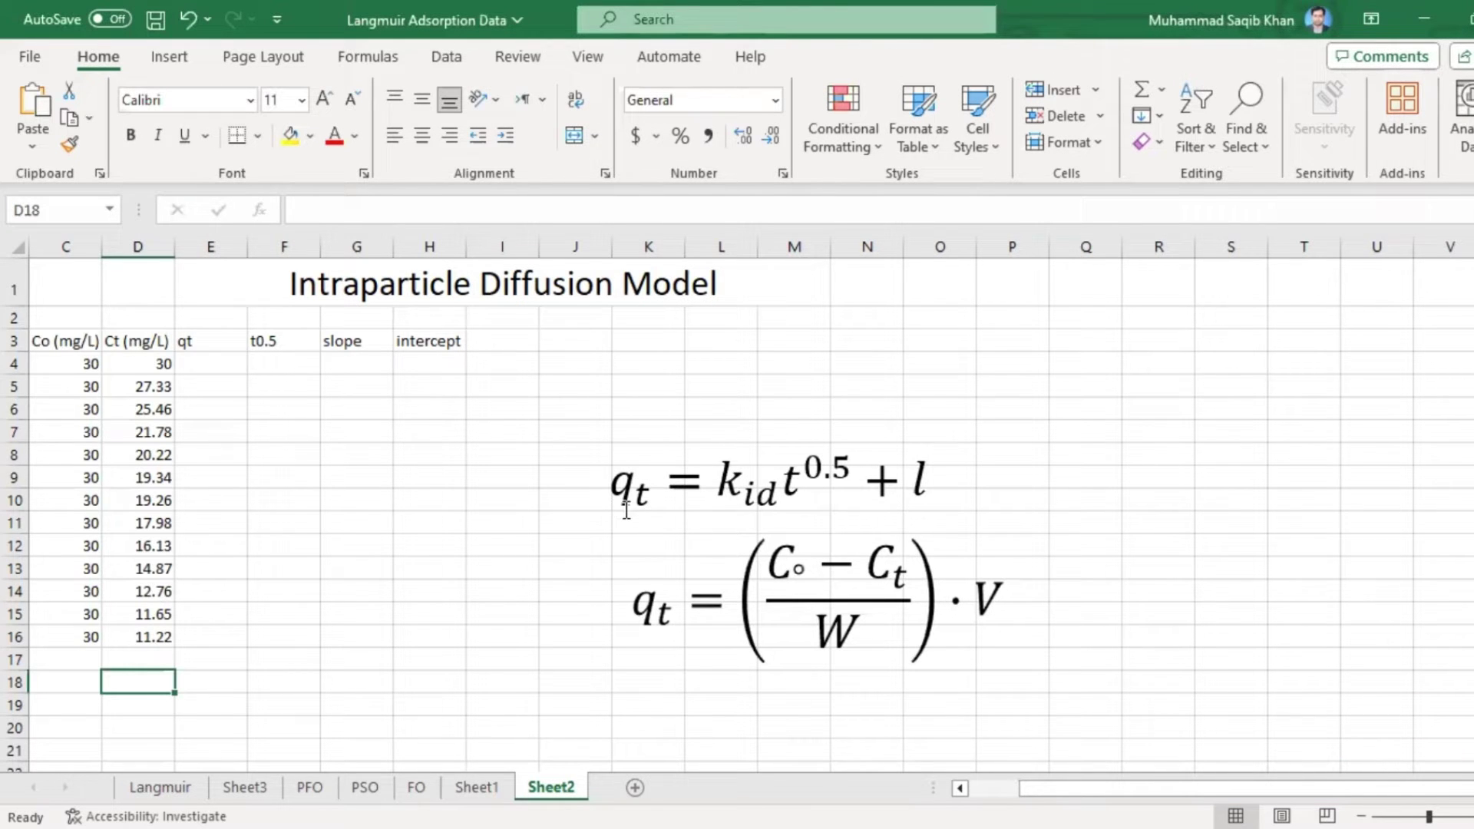
{"action": "left_click", "coordinate": [724, 486]}
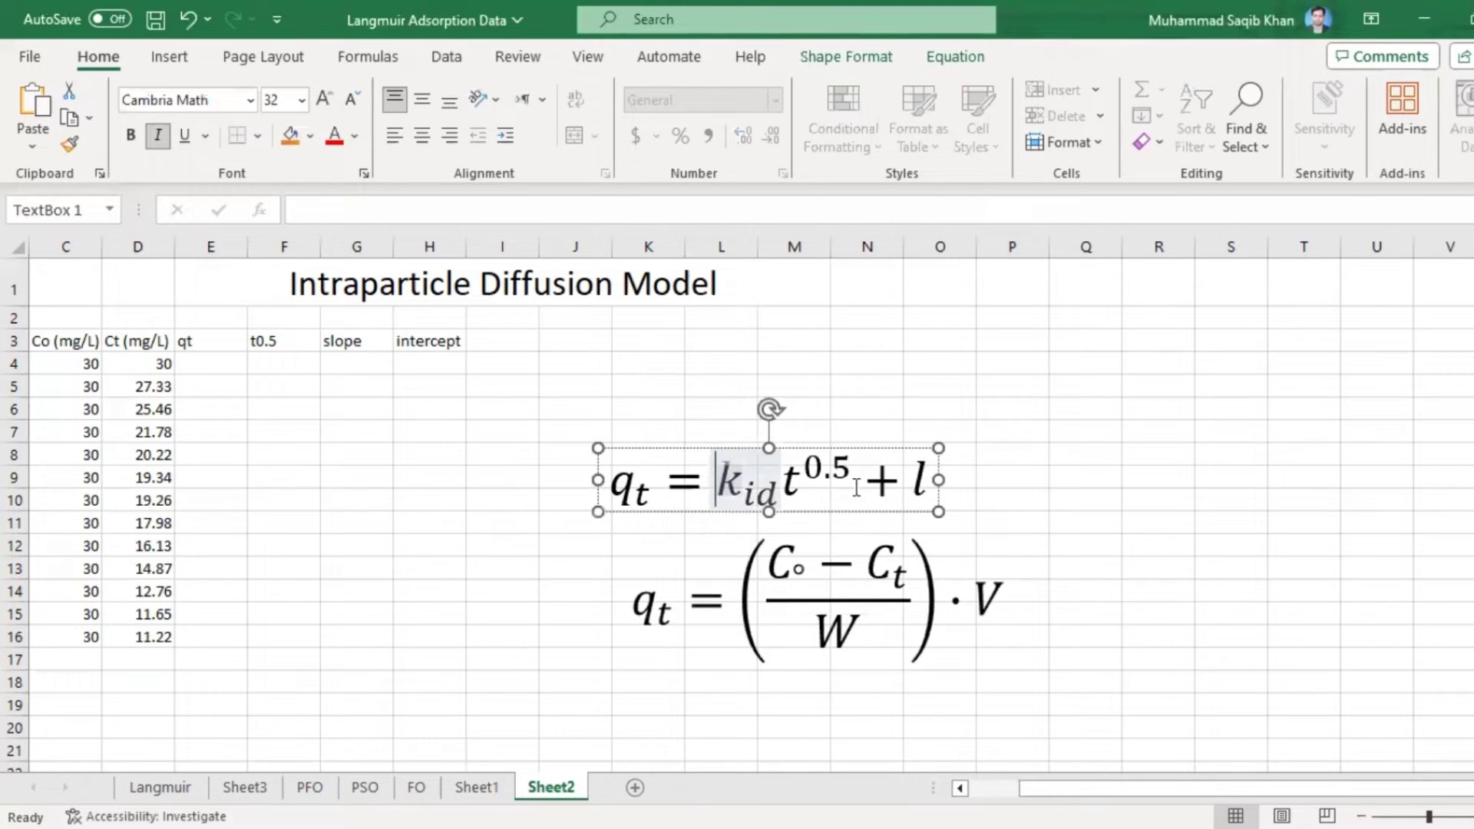
{"action": "left_click", "coordinate": [928, 486]}
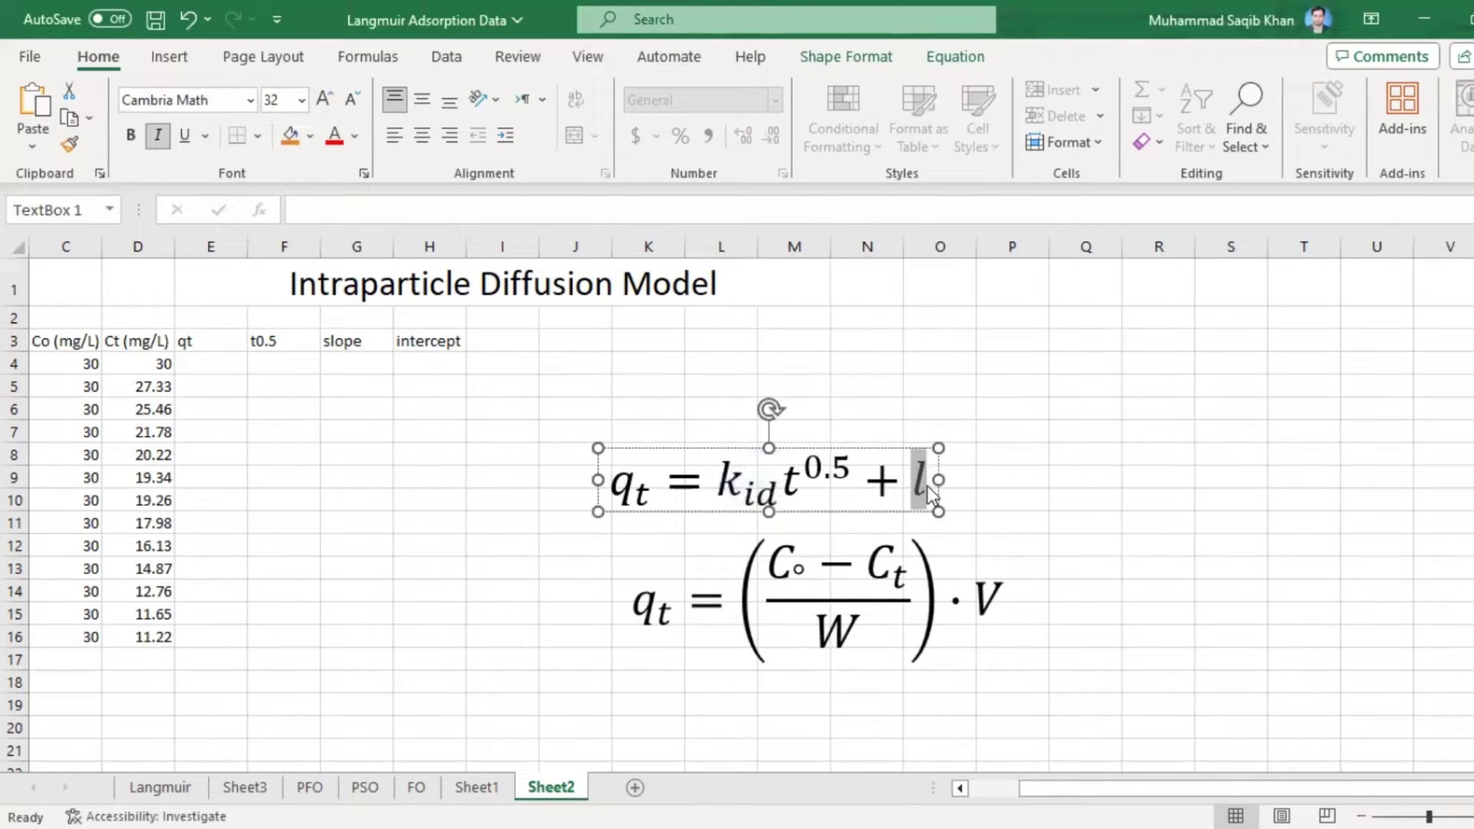
{"action": "key", "text": "ctrl+a"}
{"action": "left_click", "coordinate": [1014, 497]}
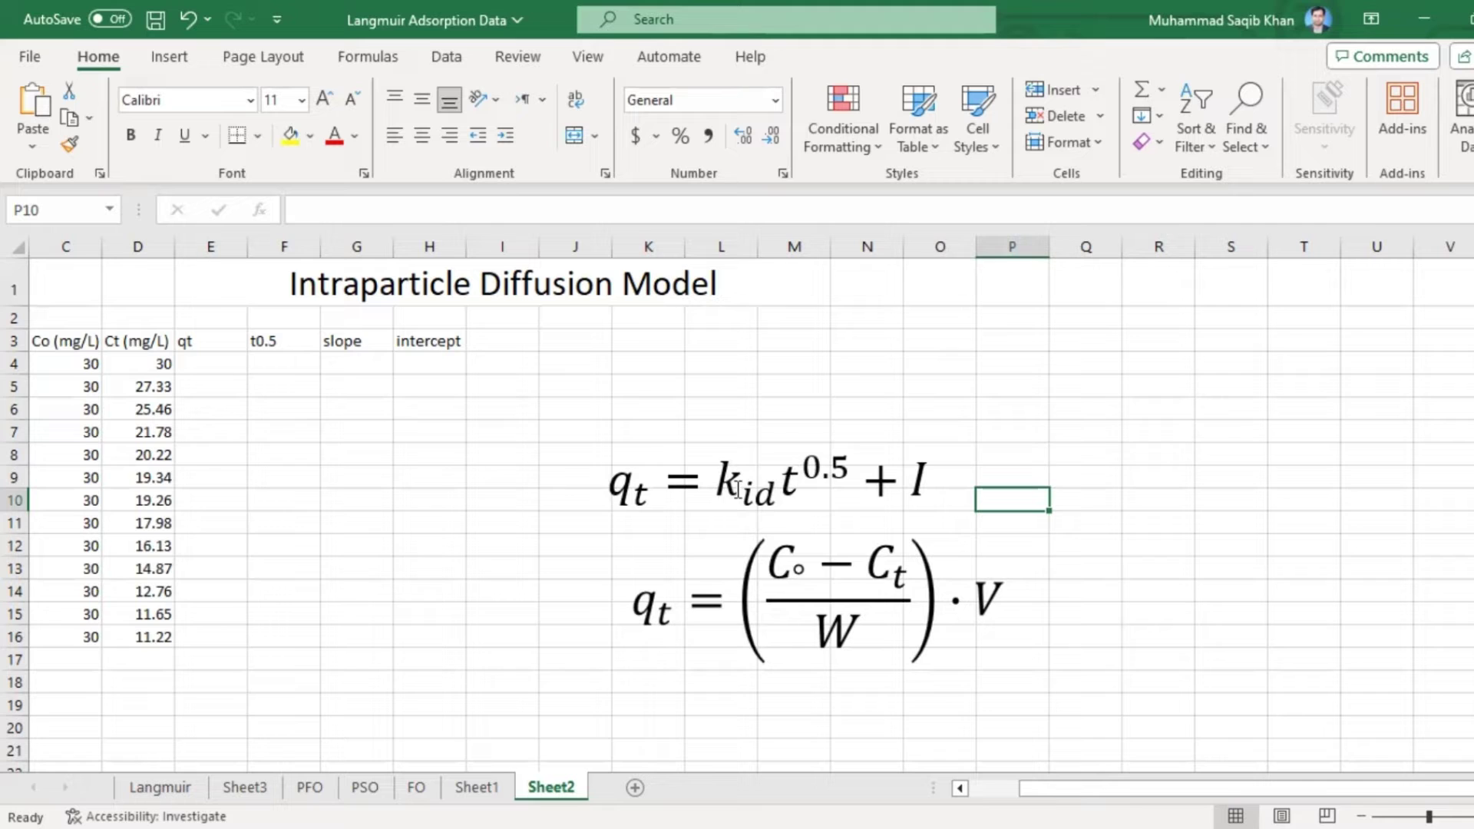
- Add 'IPD' as a second line in the E1 title cell and heighten row 1 to show it
{"action": "double_click", "coordinate": [730, 307]}
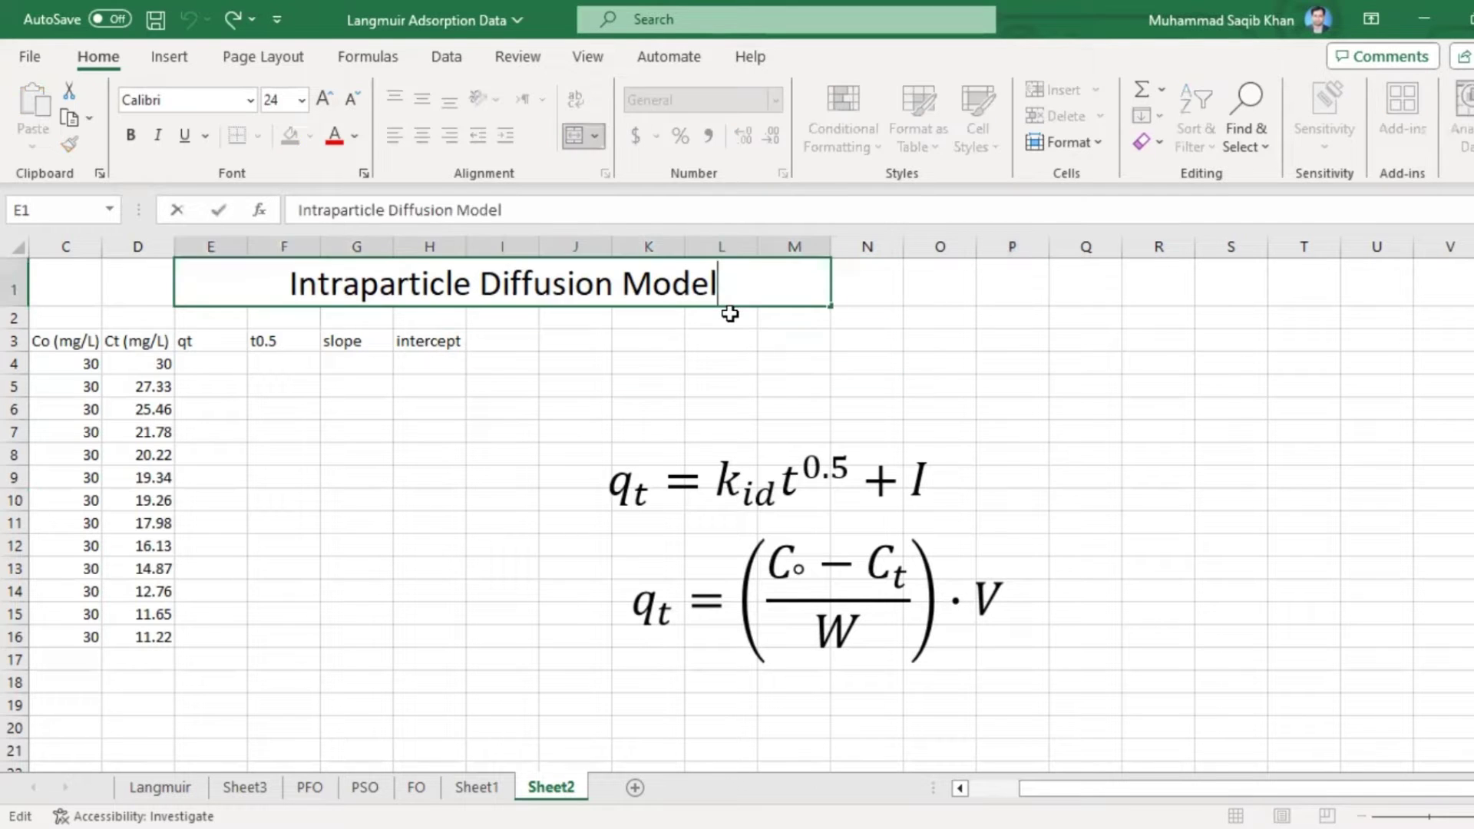
{"action": "key", "text": "Return"}
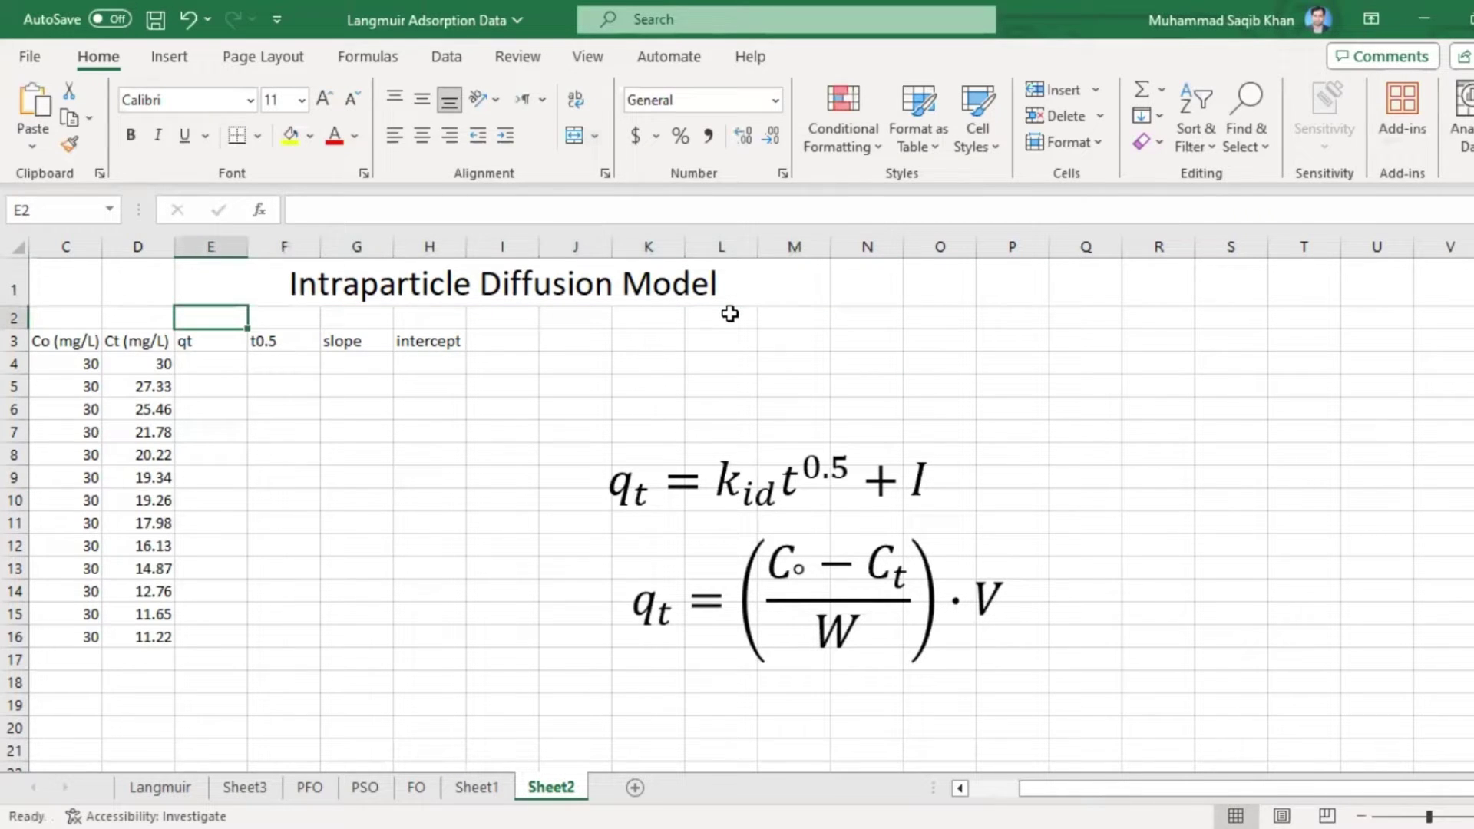
{"action": "double_click", "coordinate": [730, 312]}
{"action": "key", "text": "alt+Return"}
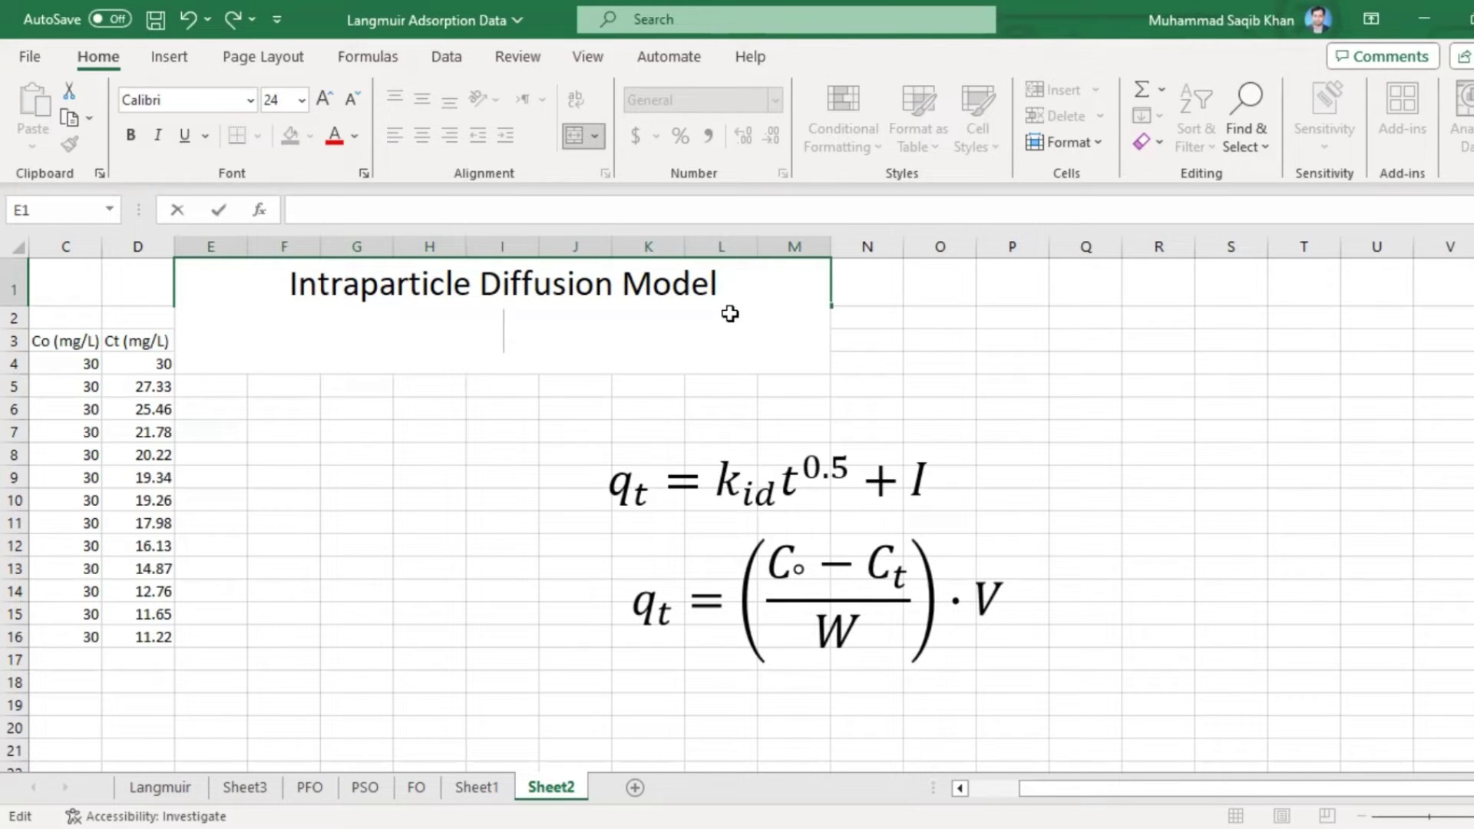
{"action": "type", "text": "IPD"}
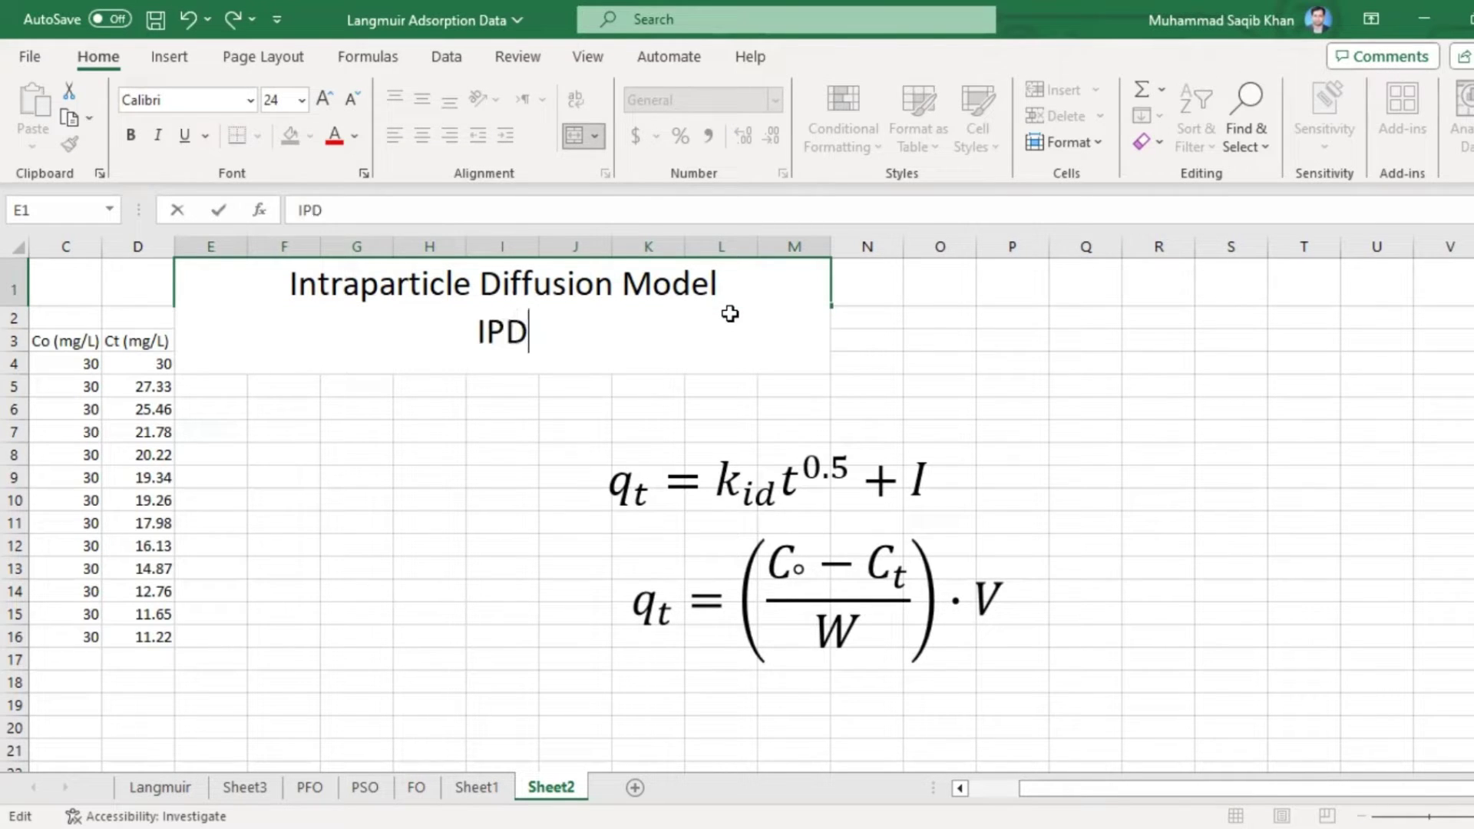
{"action": "left_click", "coordinate": [610, 483]}
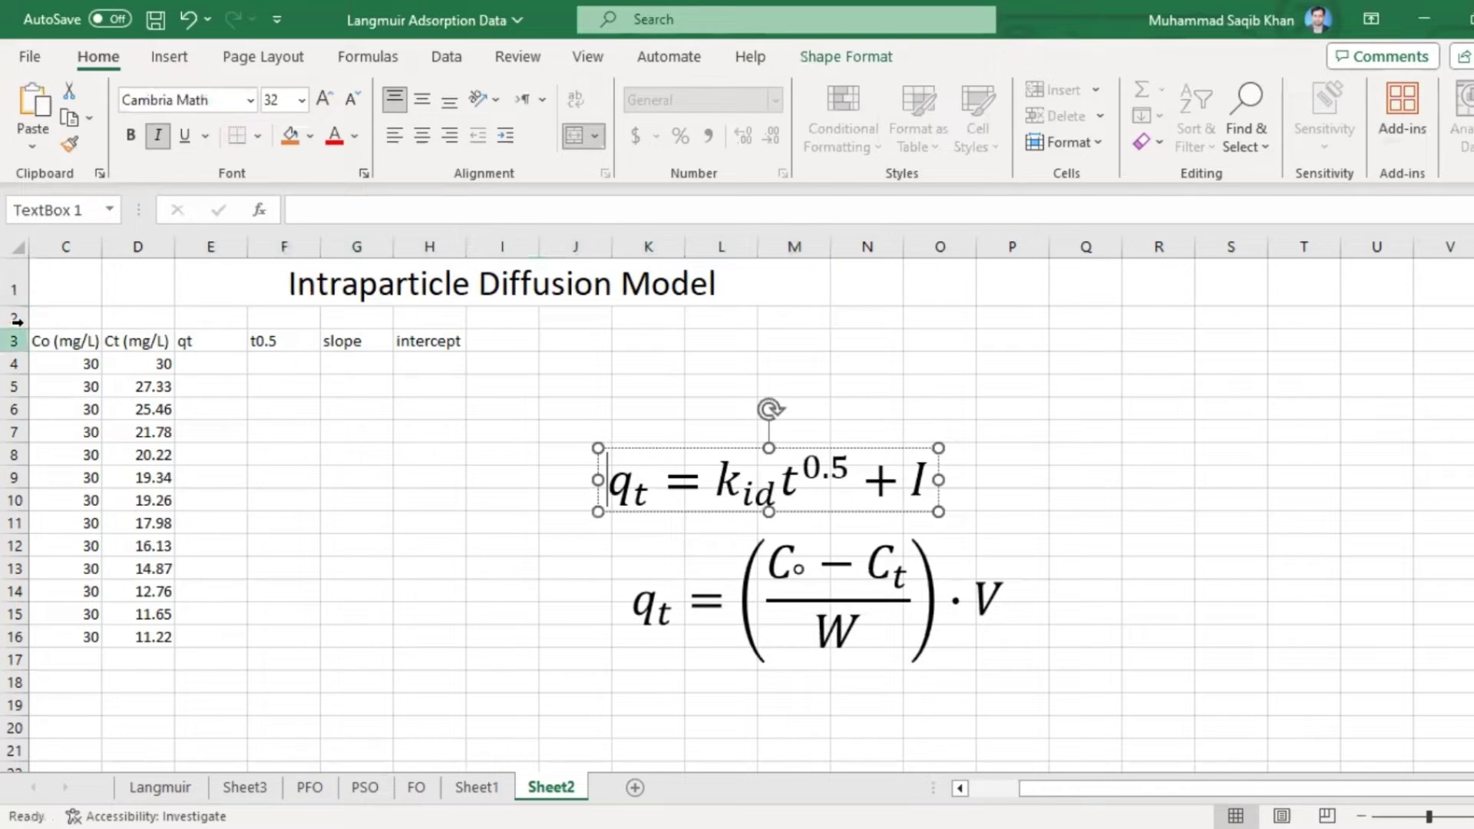
{"action": "left_click_drag", "start_coordinate": [17, 323], "coordinate": [17, 359]}
- Move the qt = kid·t^0.5 + I equation up beside the column headers
{"action": "left_click", "coordinate": [400, 620]}
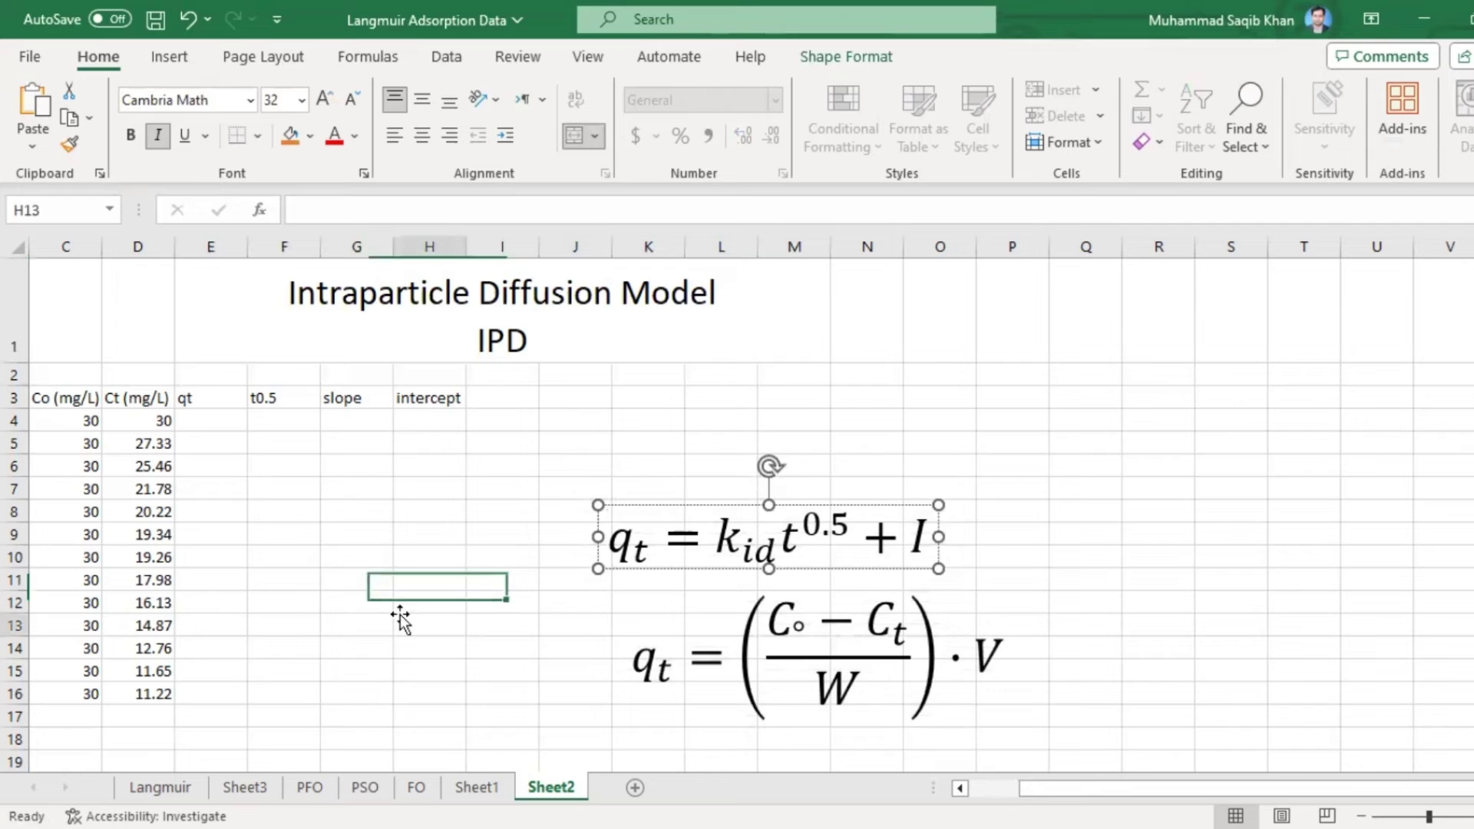
{"action": "left_click", "coordinate": [691, 537]}
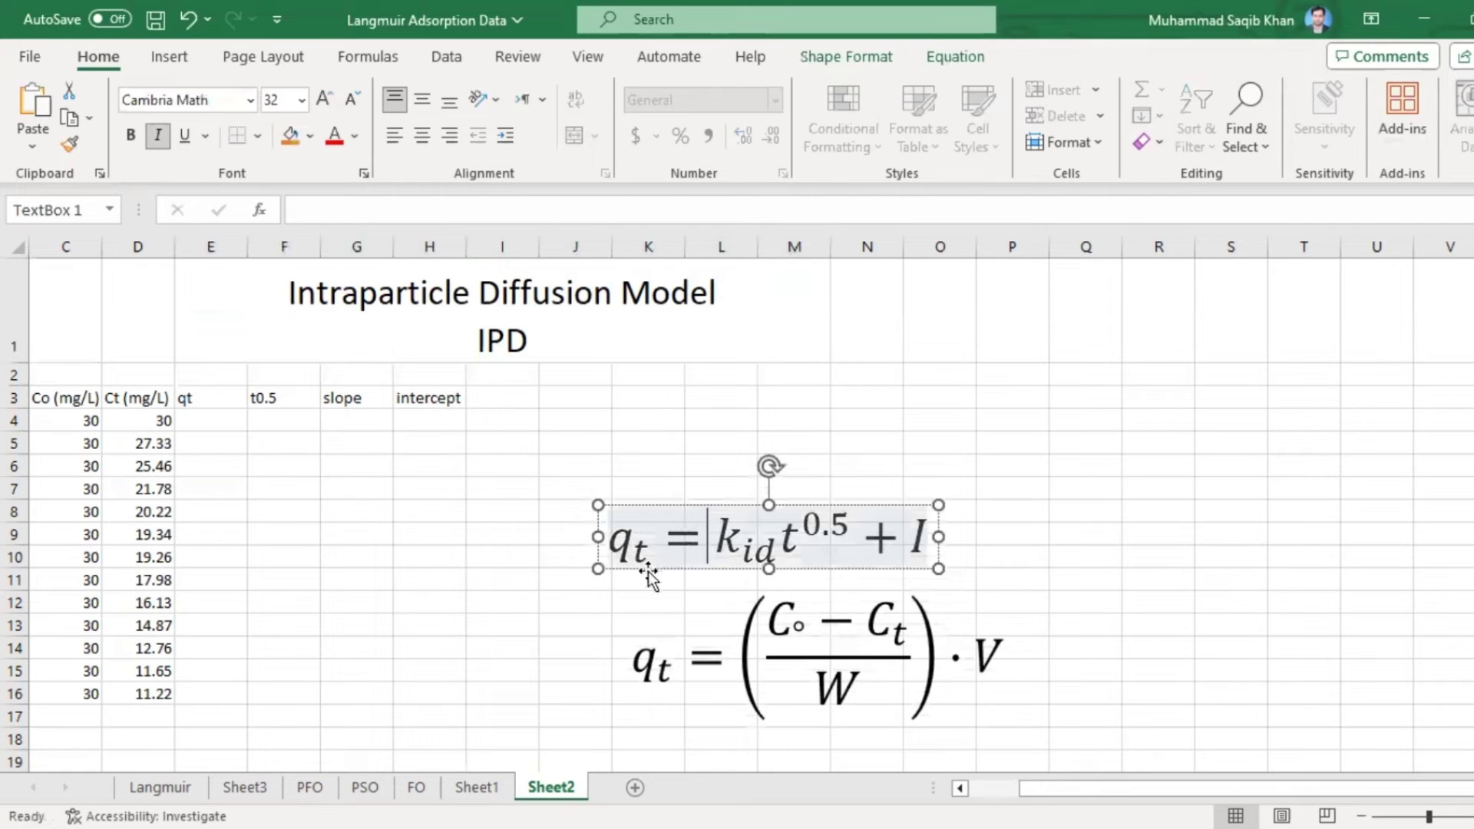
{"action": "left_click_drag", "start_coordinate": [649, 577], "coordinate": [743, 472]}
{"action": "left_click", "coordinate": [832, 513]}
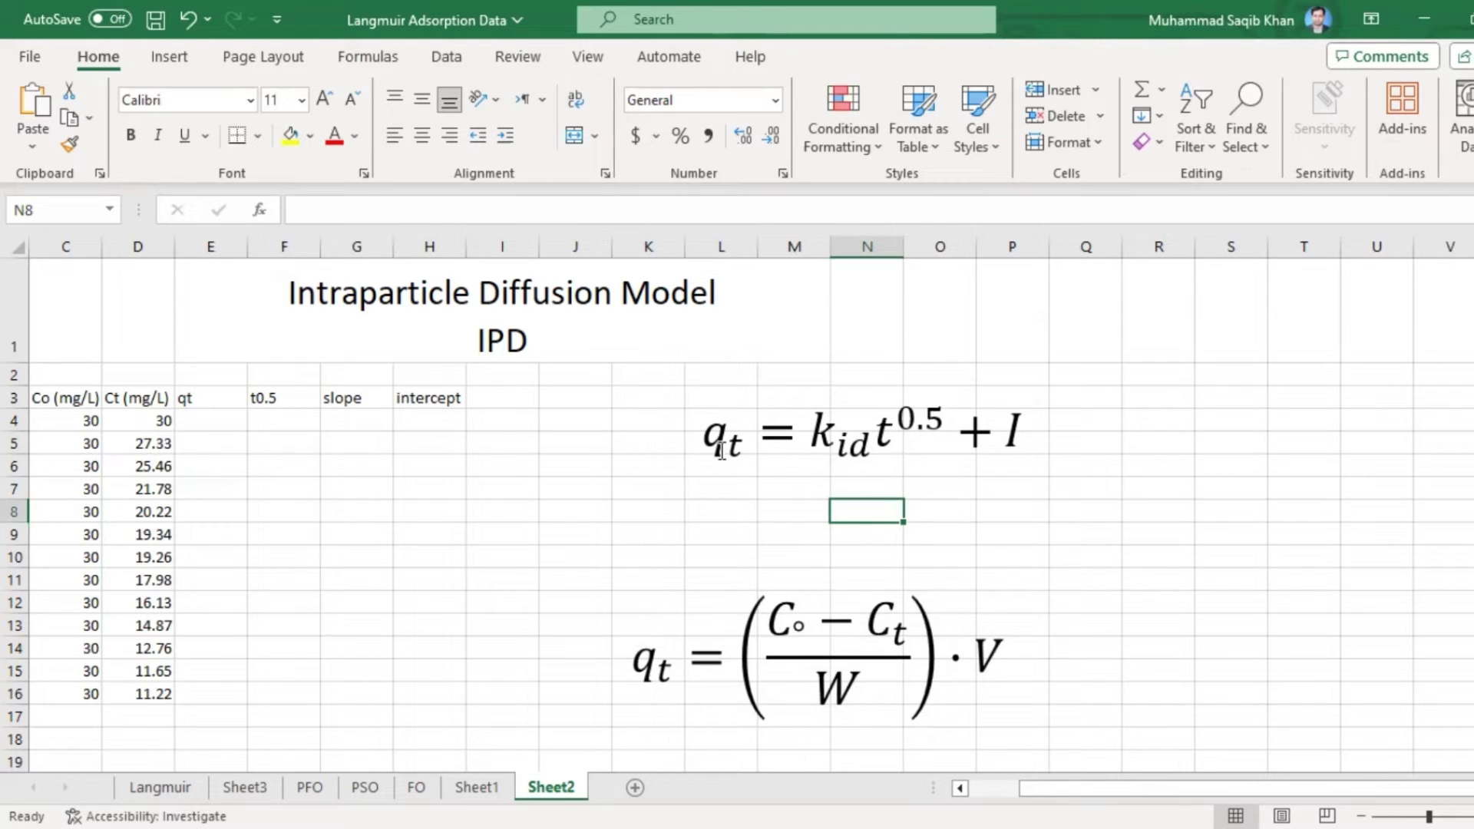
- Highlight the equation's qt, t^0.5 and I terms, then scroll left to the Time column
{"action": "left_click_drag", "start_coordinate": [705, 434], "coordinate": [871, 448]}
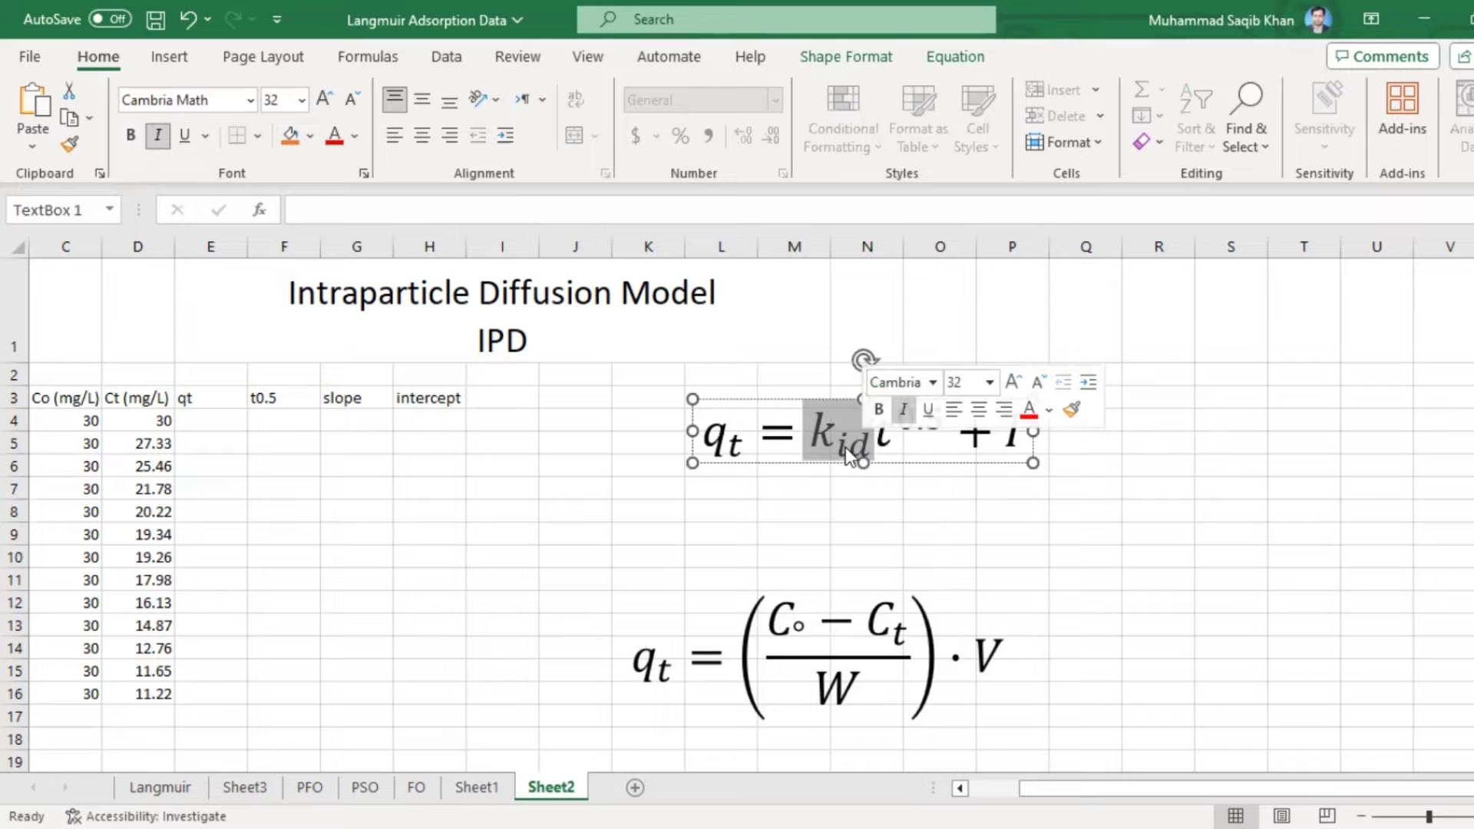
{"action": "left_click_drag", "start_coordinate": [876, 443], "coordinate": [924, 435]}
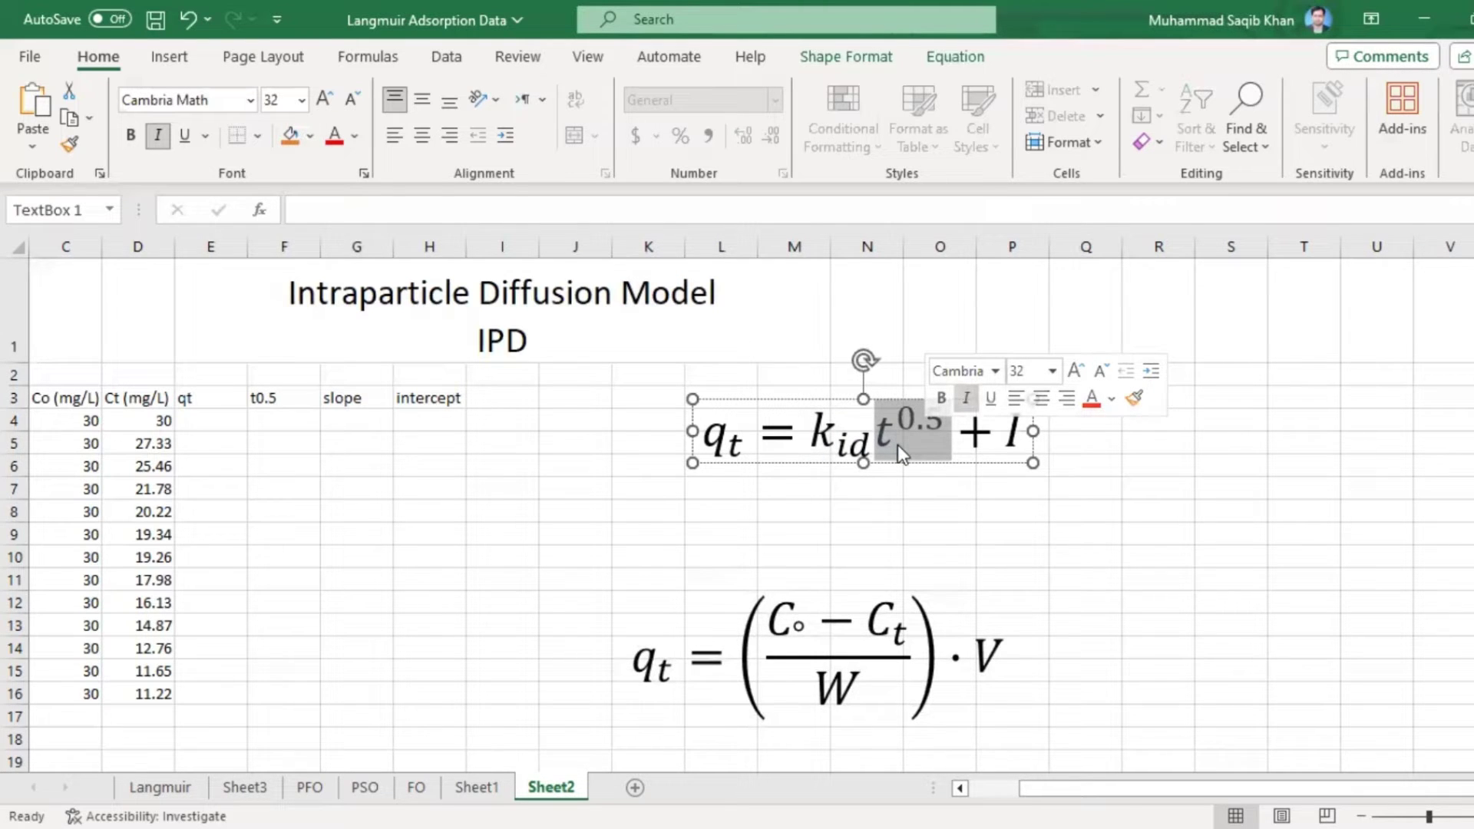
{"action": "double_click", "coordinate": [1012, 438]}
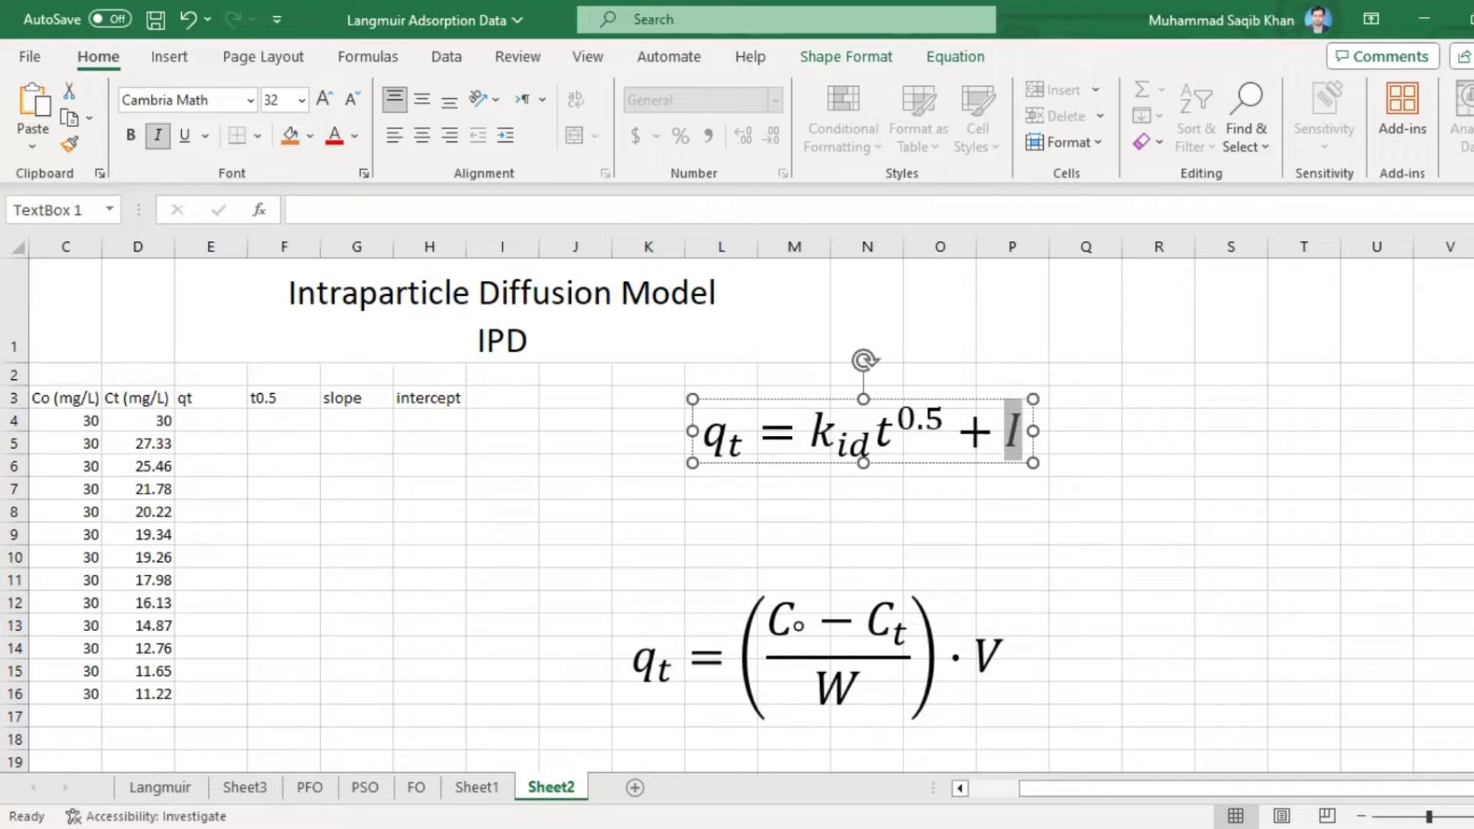
{"action": "left_click", "coordinate": [960, 788]}
{"action": "left_click", "coordinate": [960, 788]}
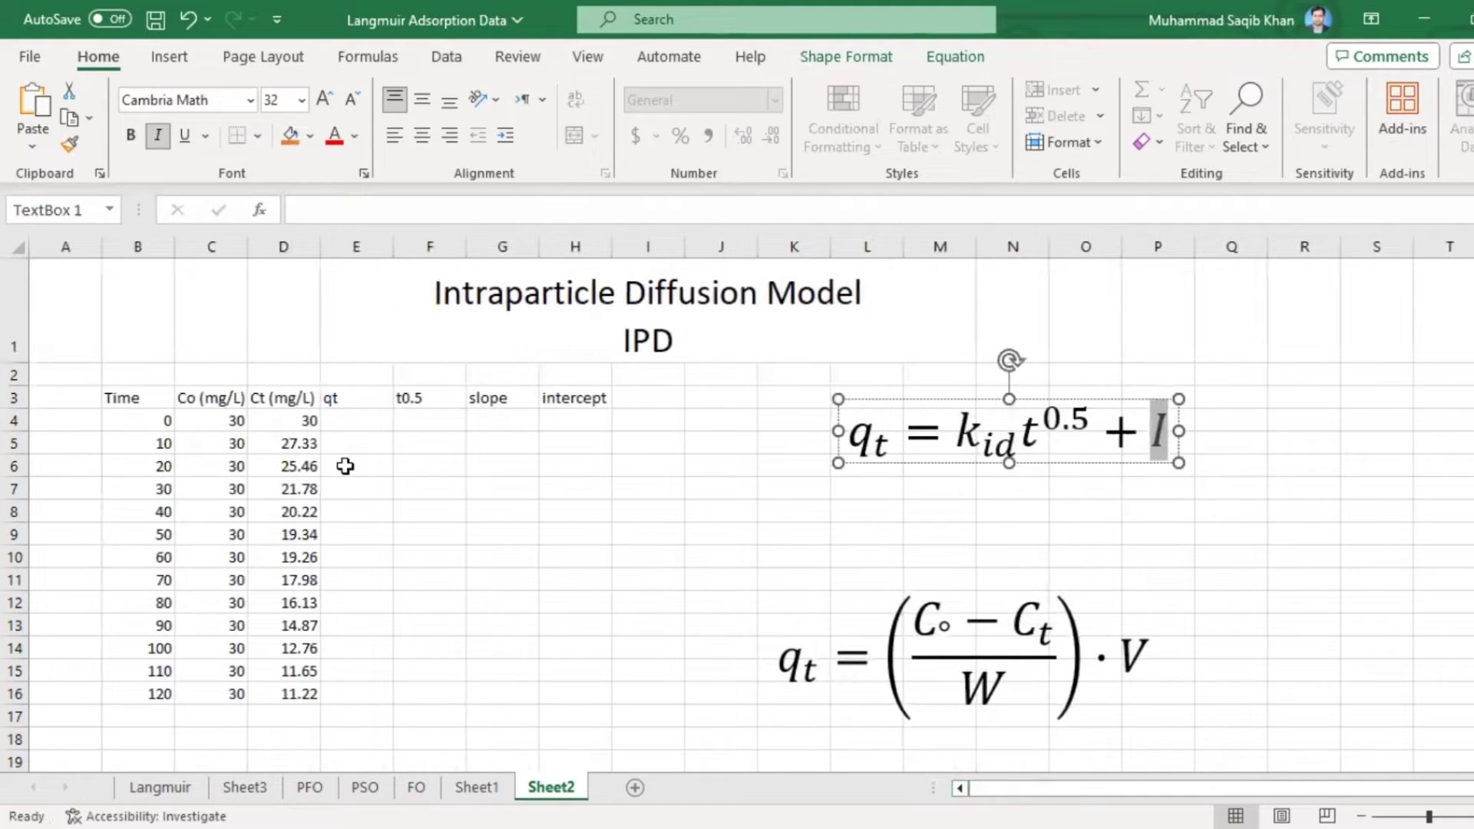
- Add a 'V (L)' header in I3 with the volume 0.01 below it
{"action": "left_click", "coordinate": [351, 420]}
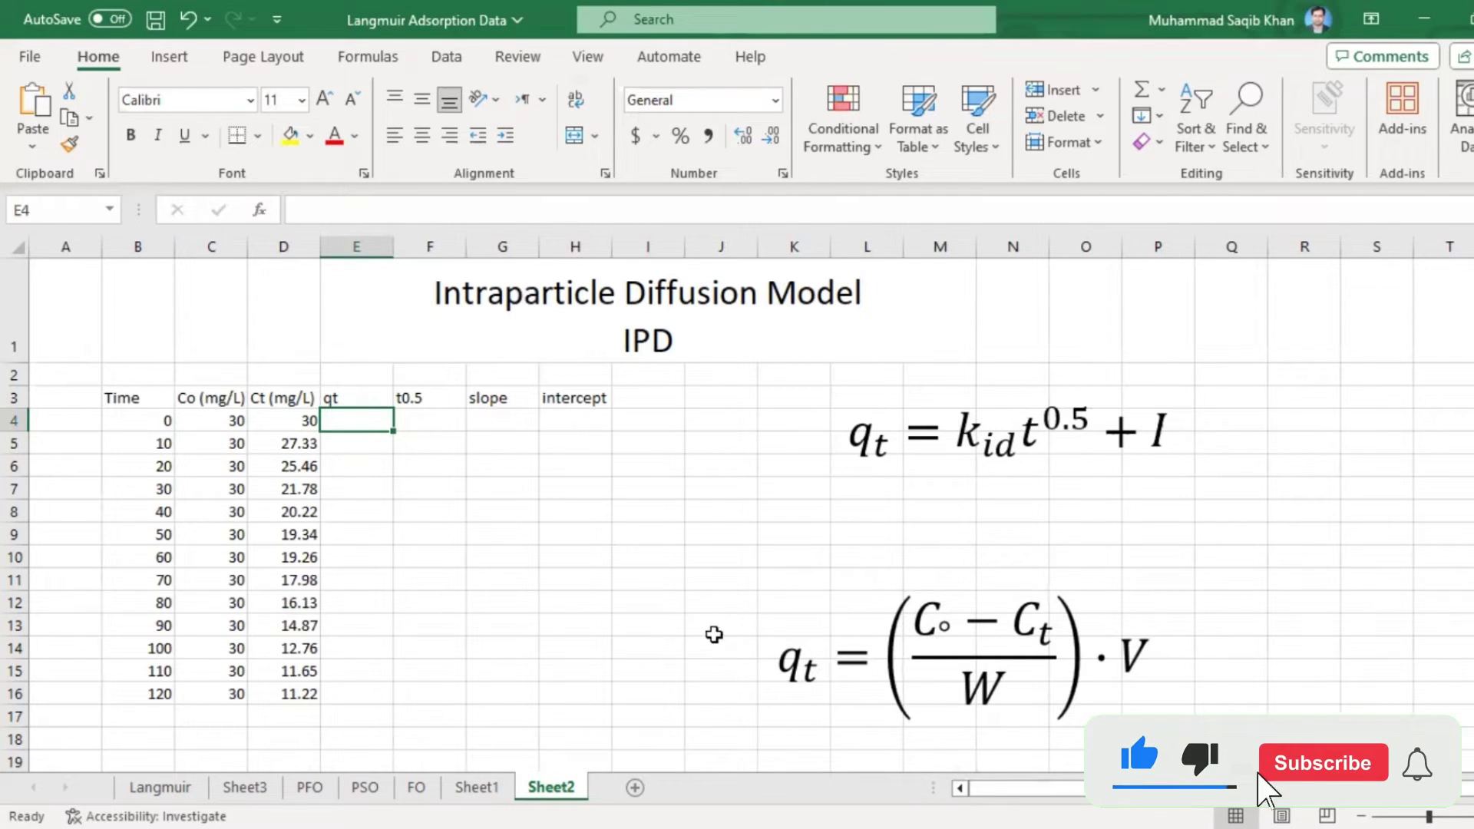
{"action": "left_click", "coordinate": [830, 668]}
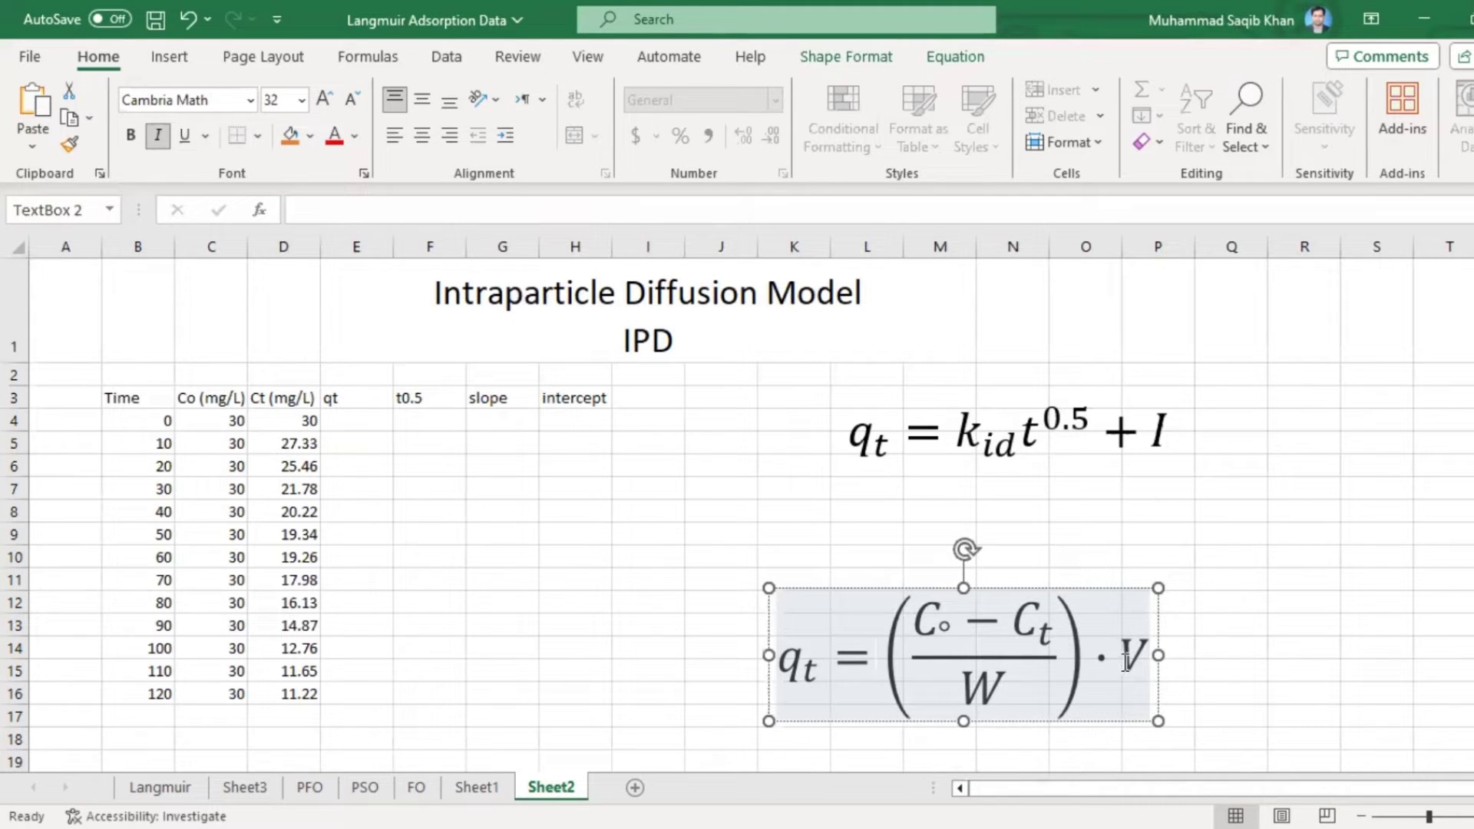
{"action": "left_click", "coordinate": [651, 399]}
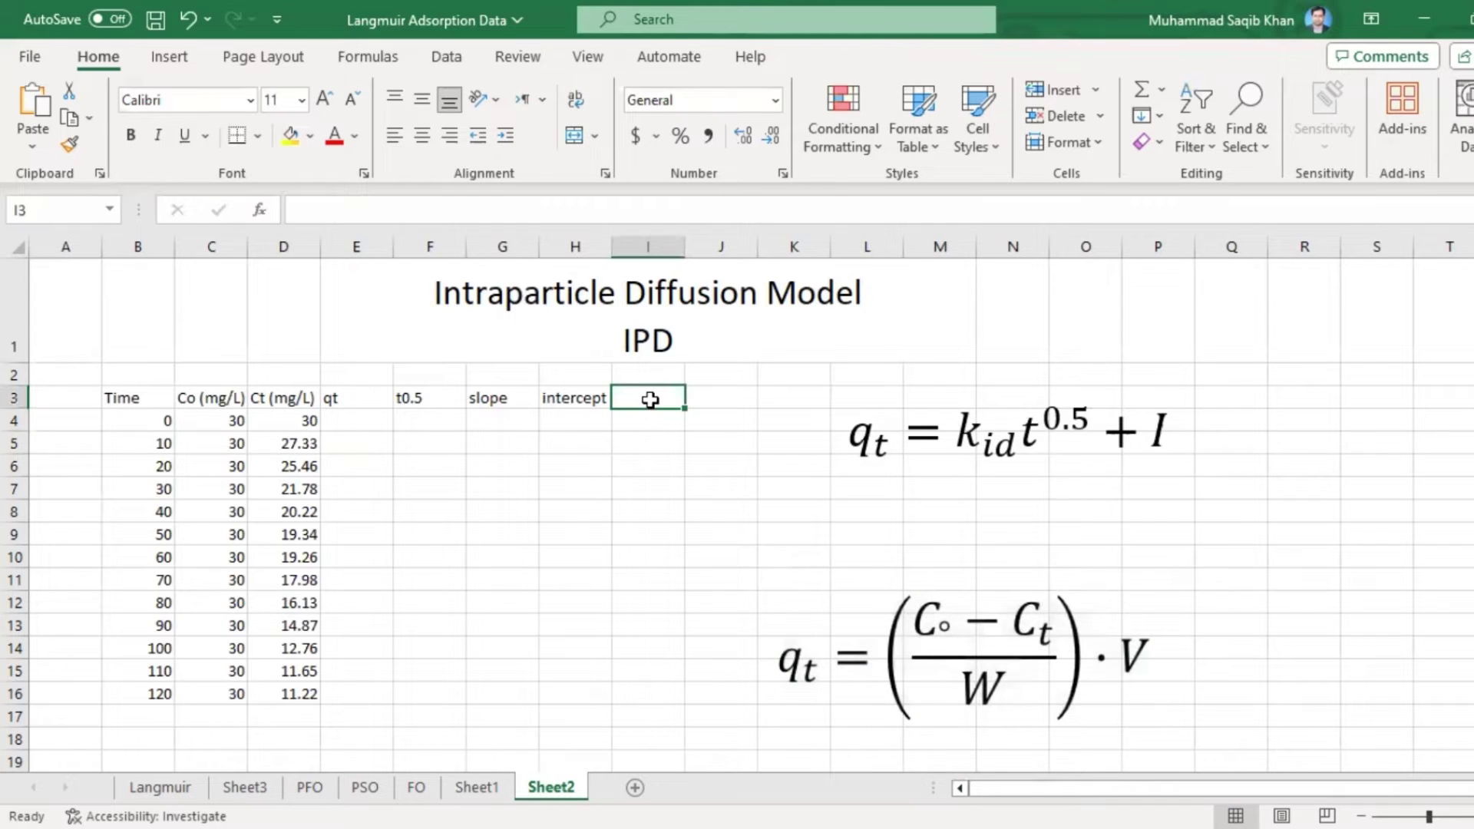
{"action": "type", "text": "V"}
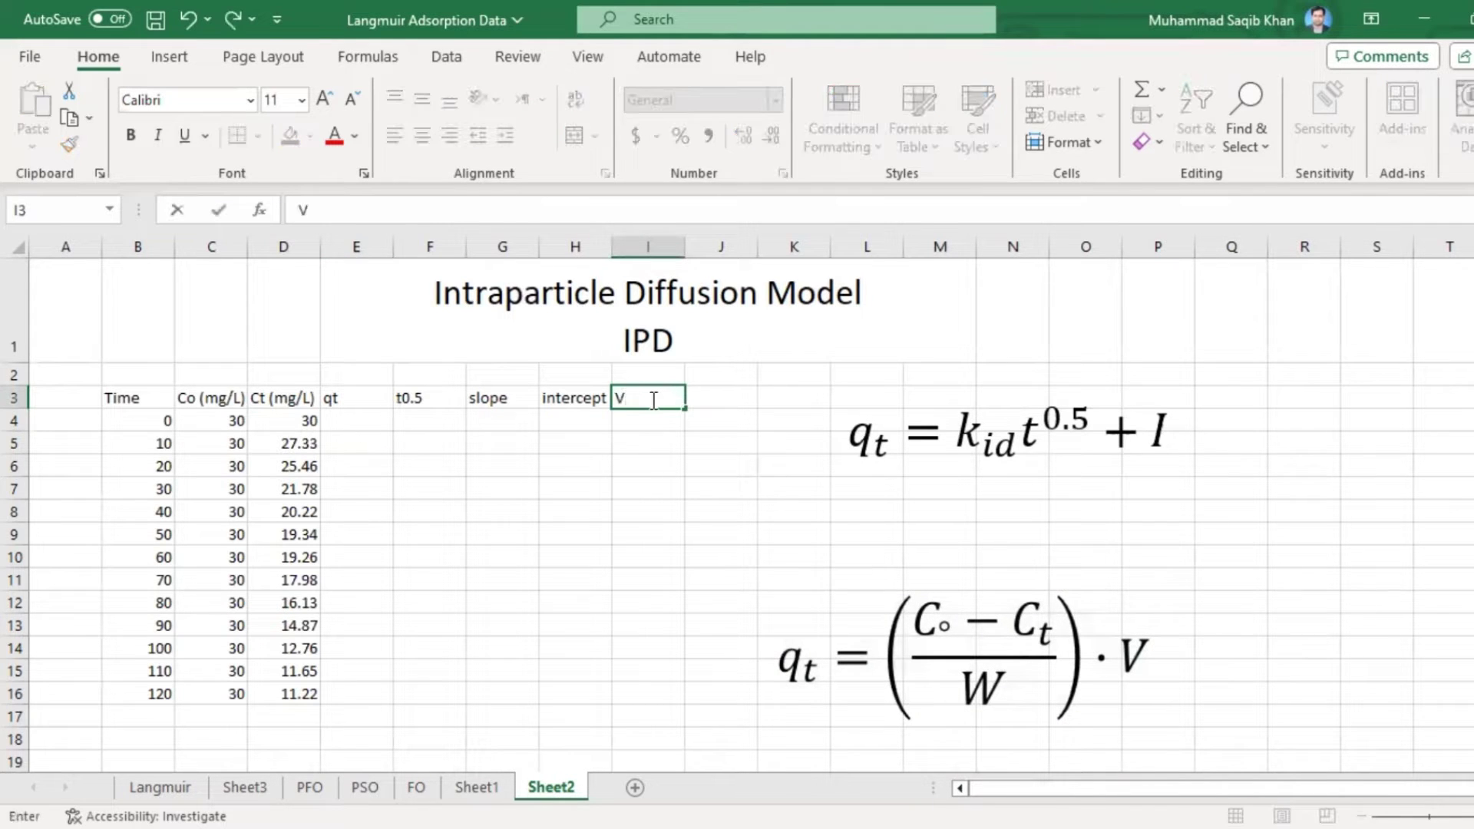
{"action": "type", "text": " (L)"}
{"action": "key", "text": "Return"}
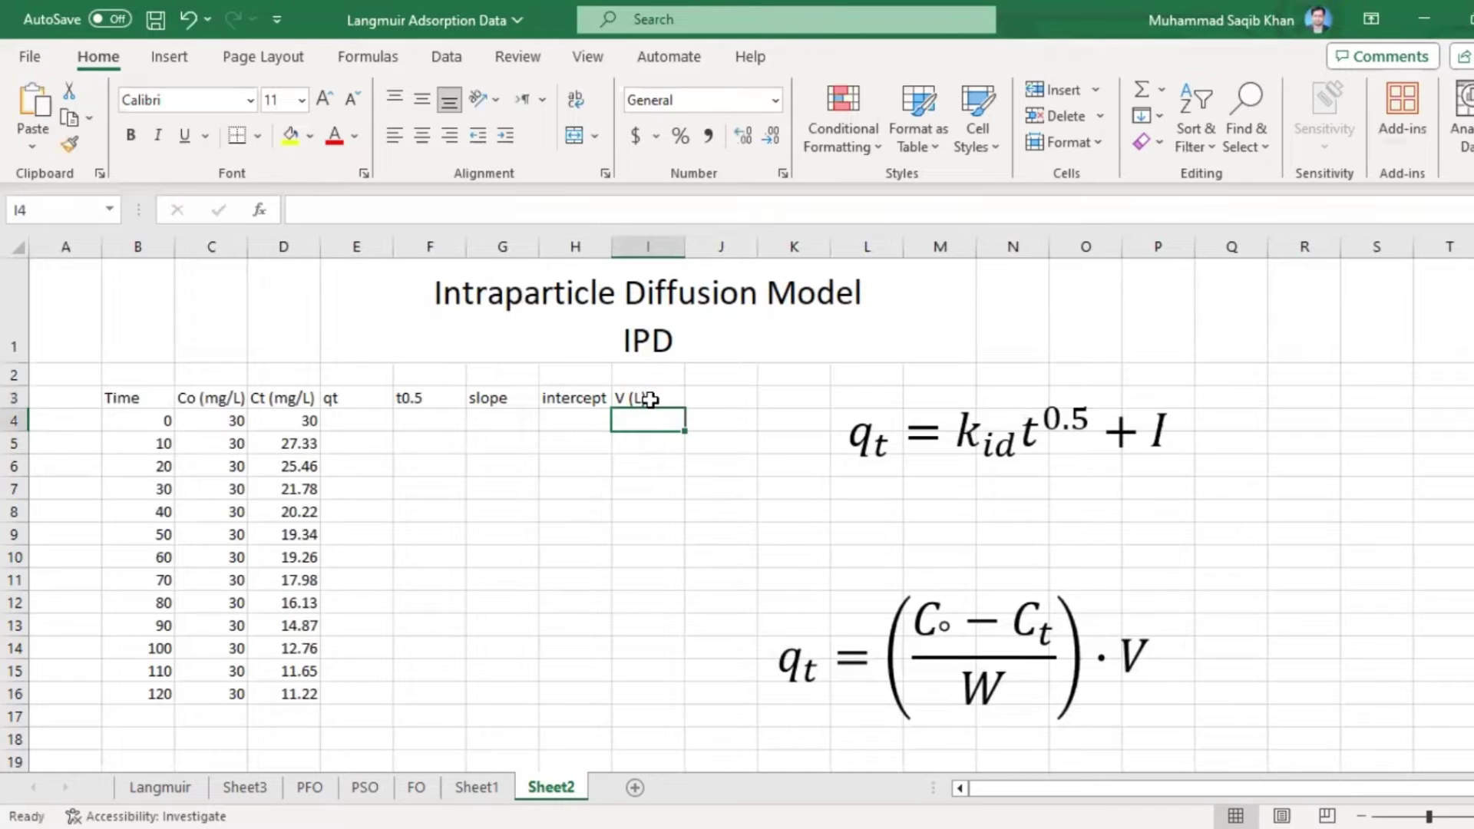
{"action": "type", "text": "0.01"}
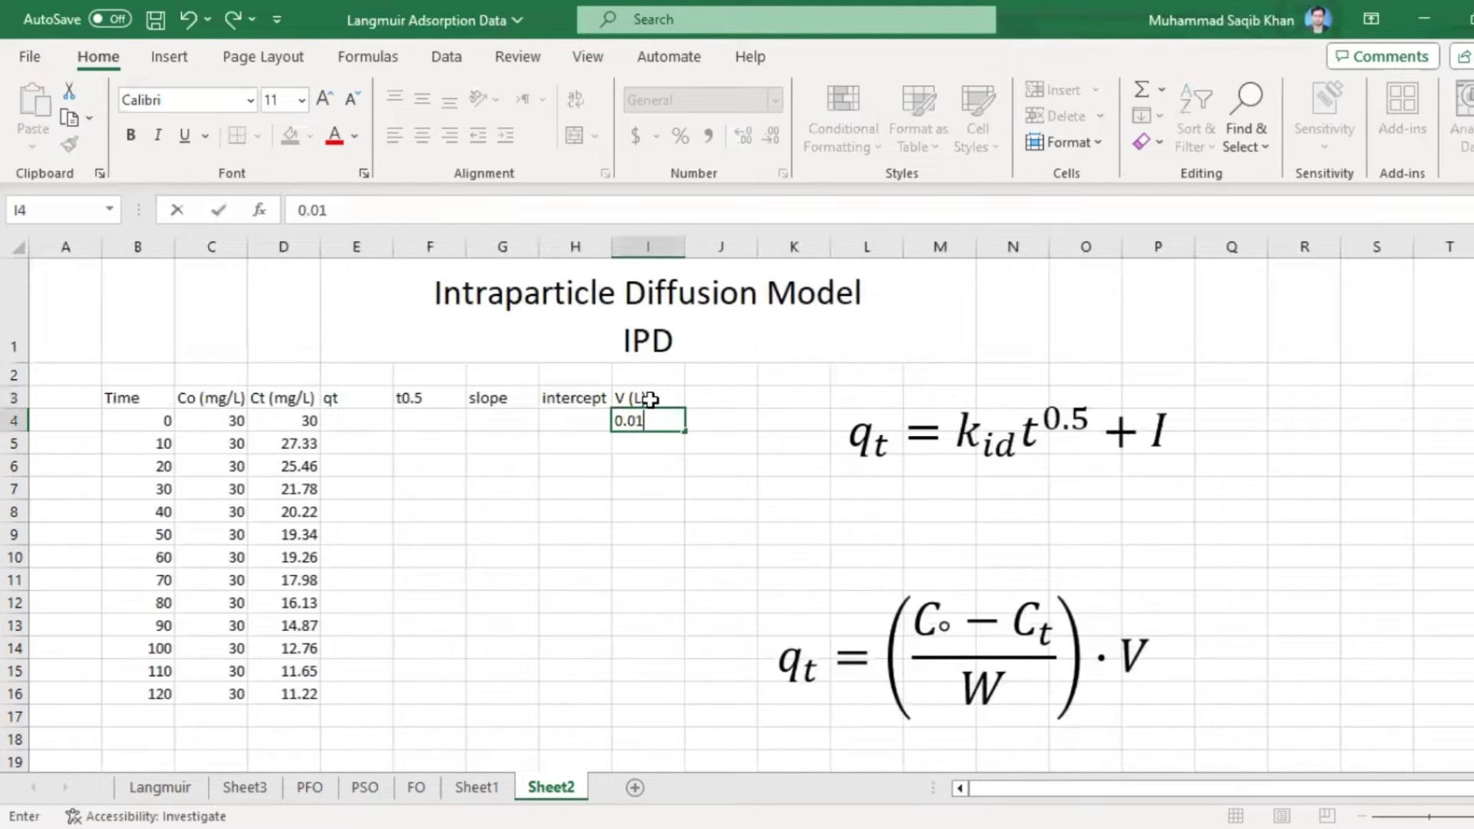
{"action": "left_click", "coordinate": [721, 399]}
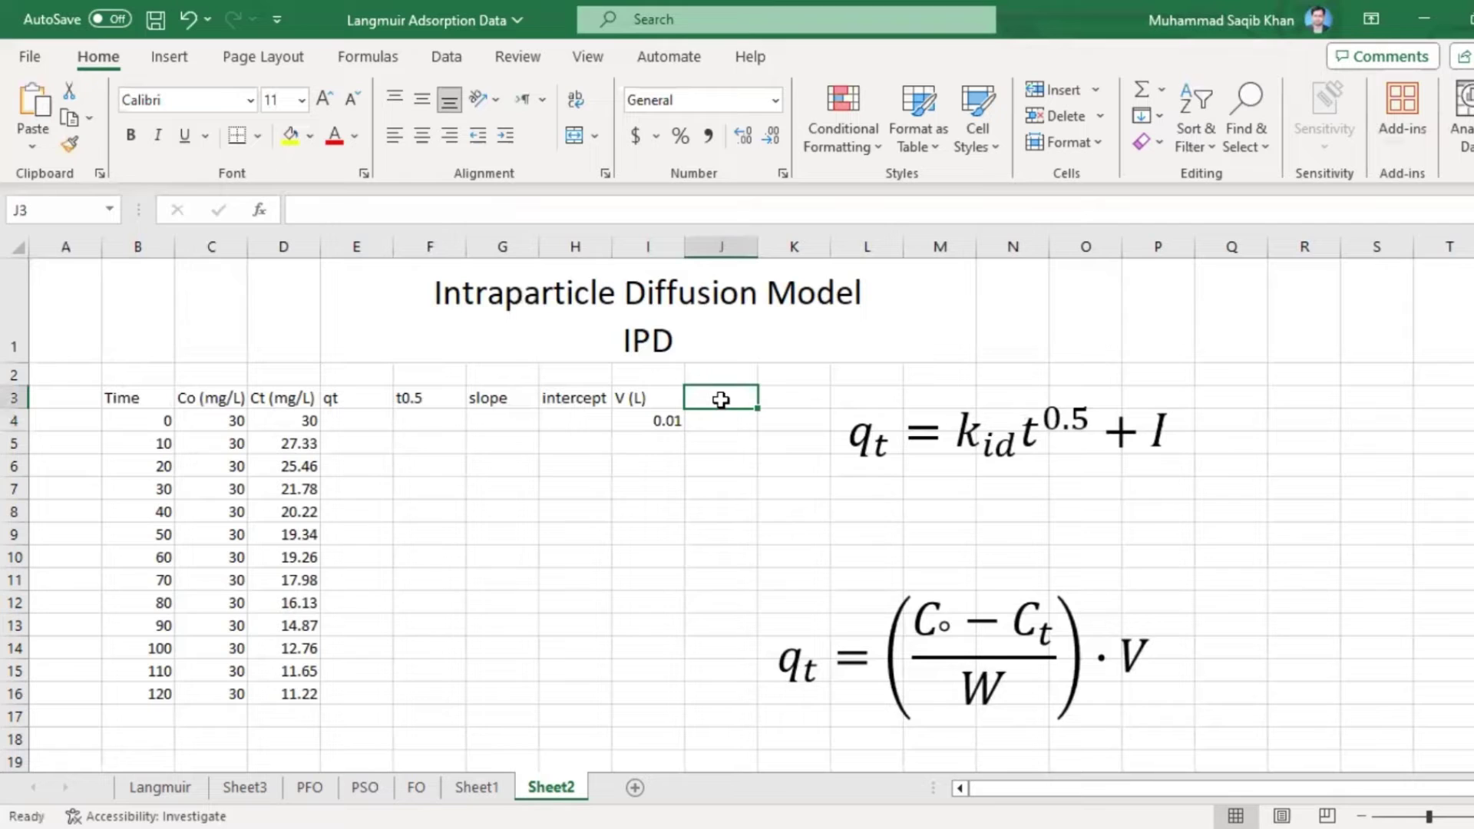
- Add a 'W (g)' header in J3 with the mass 0.01 below it
{"action": "type", "text": "W"}
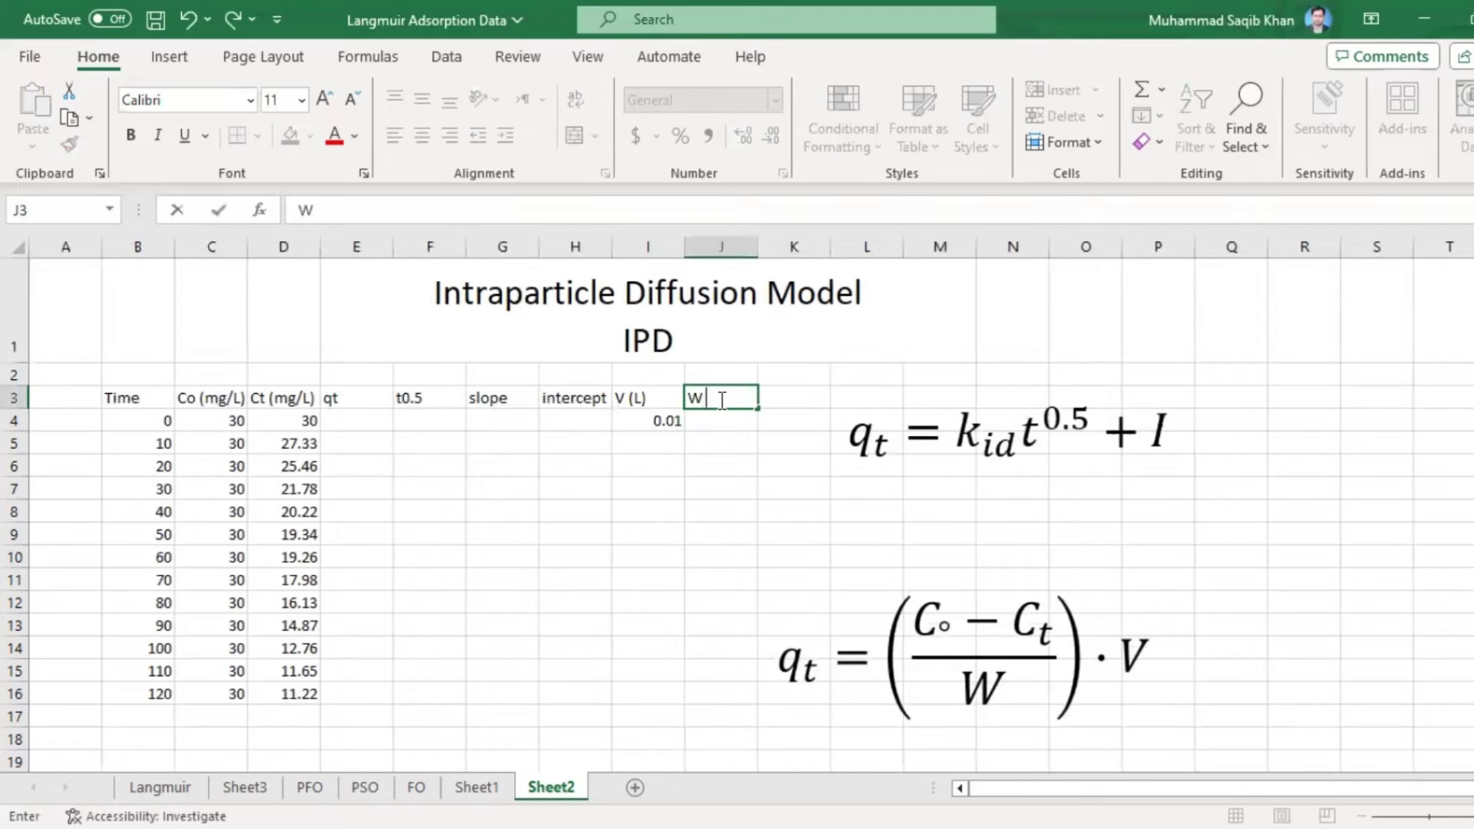
{"action": "type", "text": "(g)"}
{"action": "key", "text": "Return"}
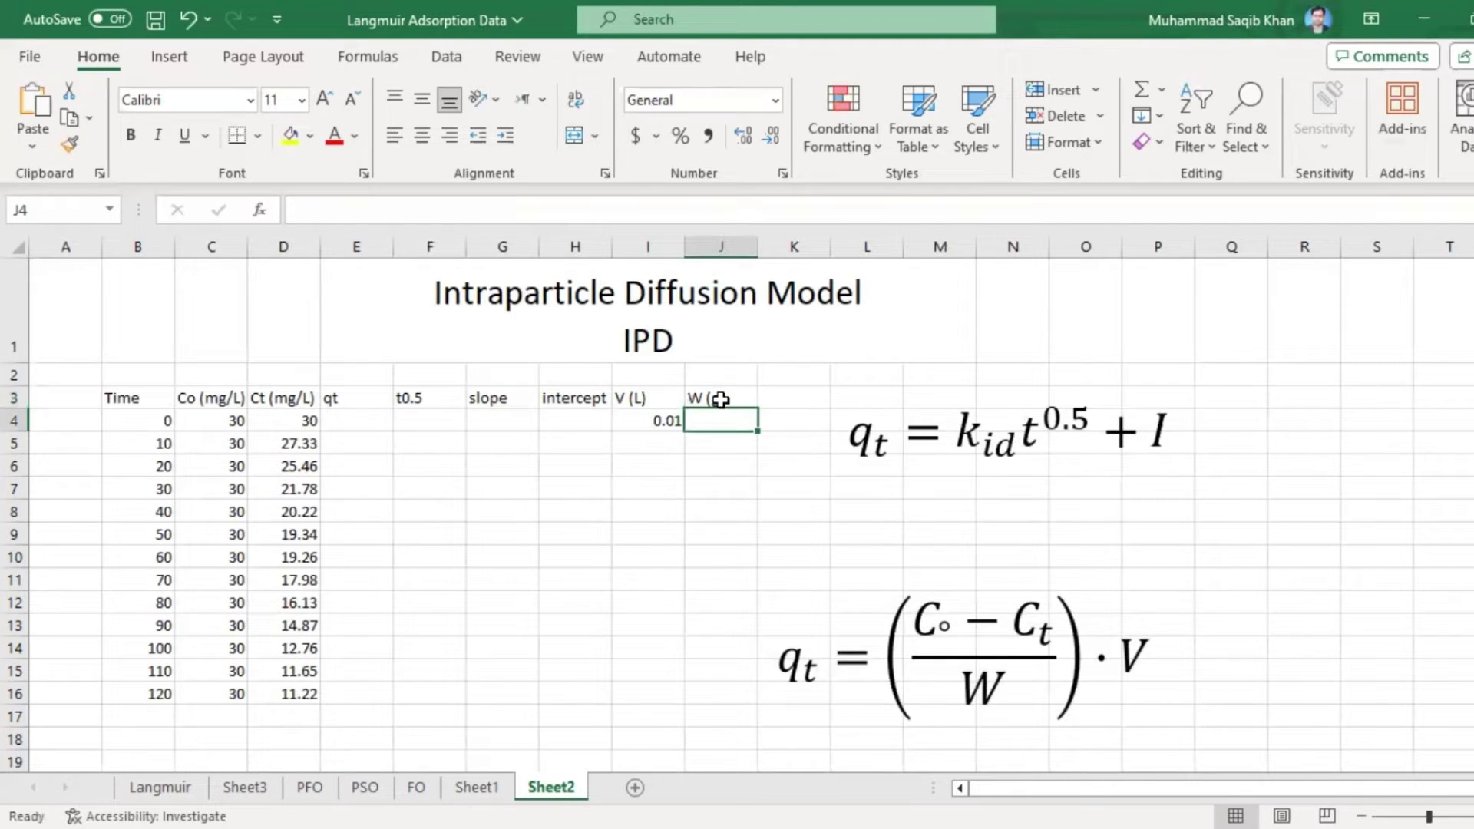
{"action": "type", "text": "0.01"}
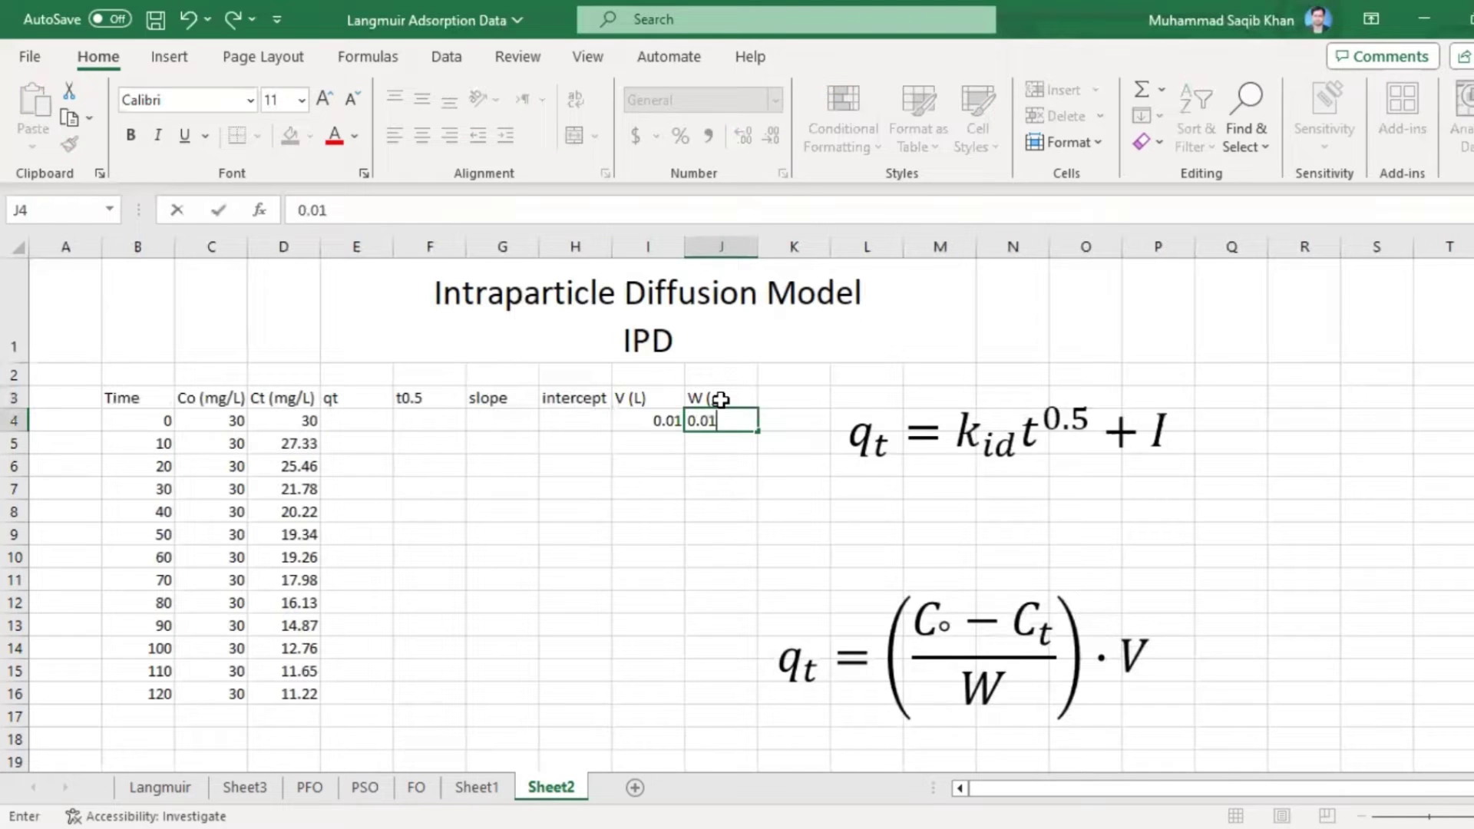
{"action": "left_click", "coordinate": [667, 457]}
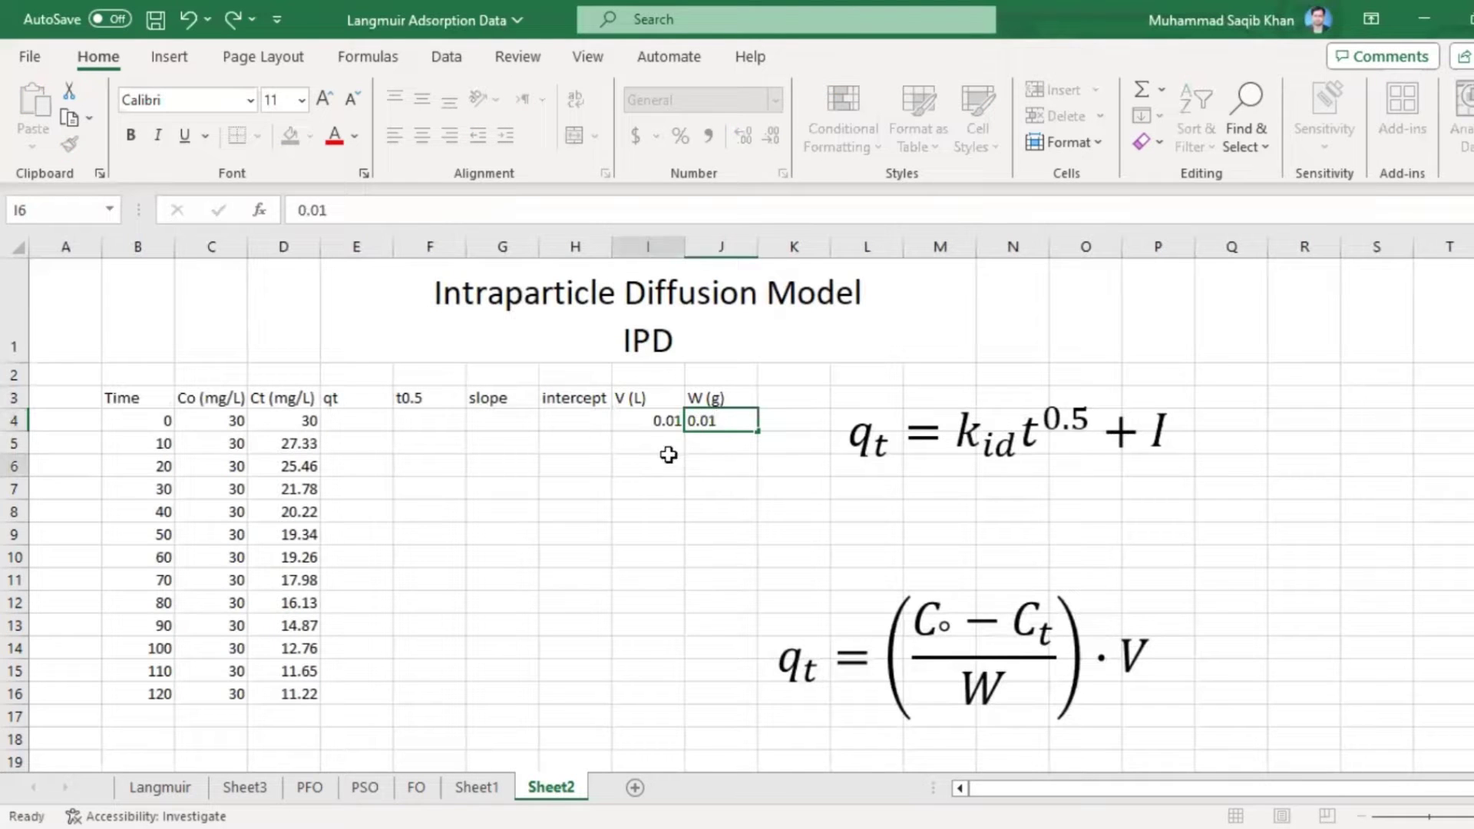
{"action": "left_click", "coordinate": [649, 422]}
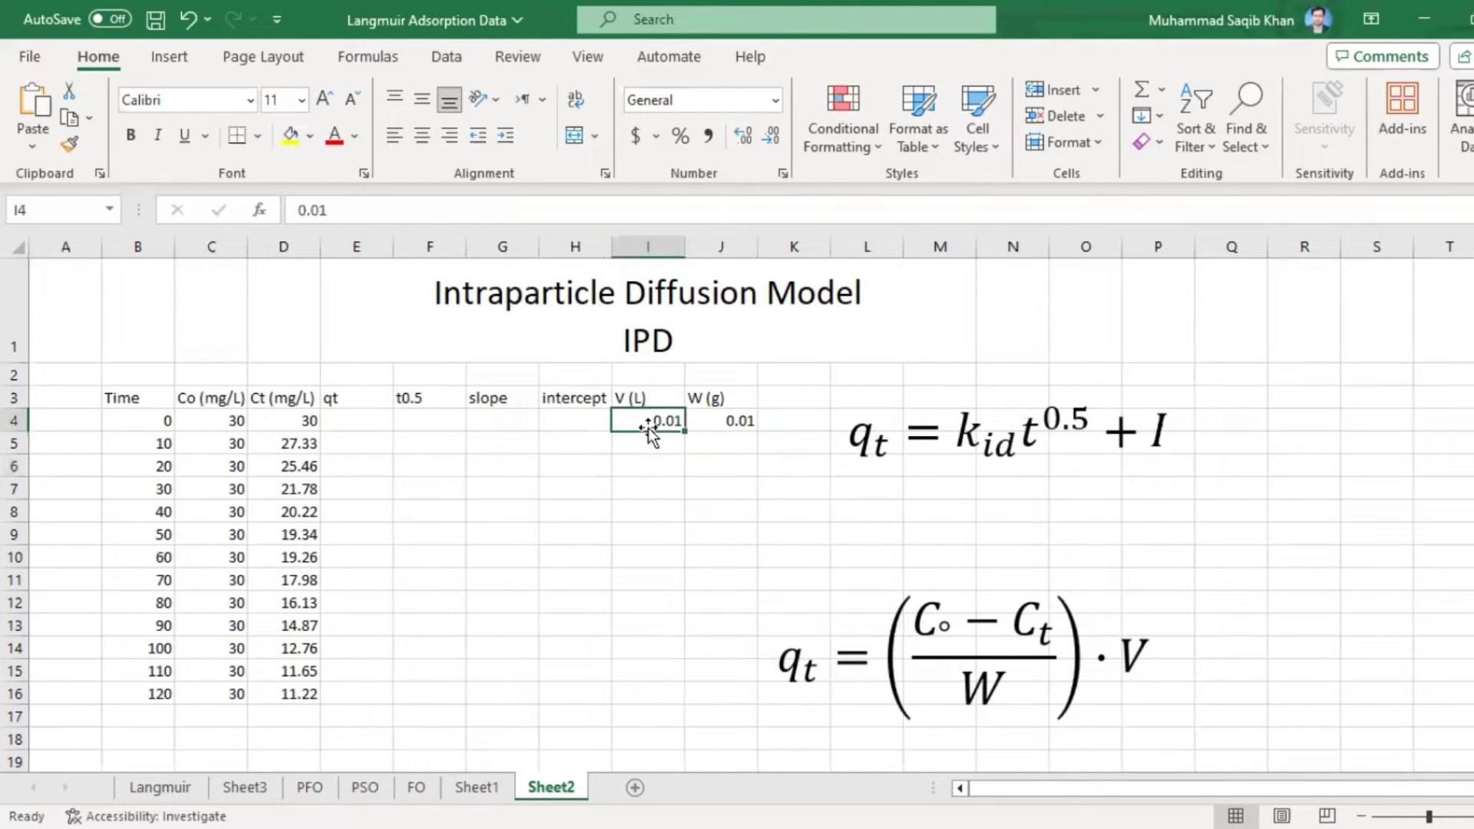
{"action": "left_click", "coordinate": [347, 421]}
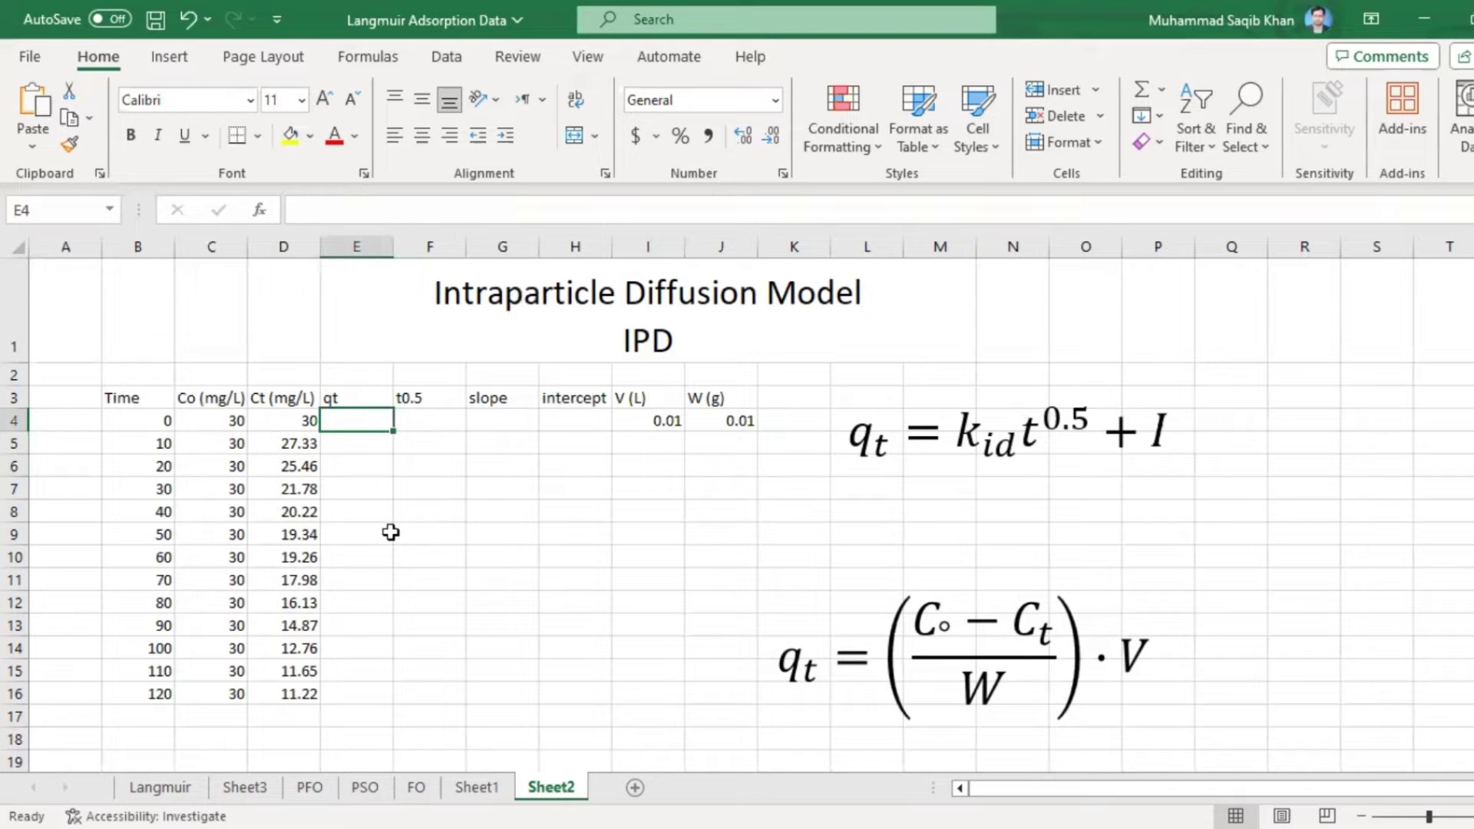
- Build the qt formula in E4 from C4 minus D4, times I4, divided by J4
{"action": "type", "text": "="}
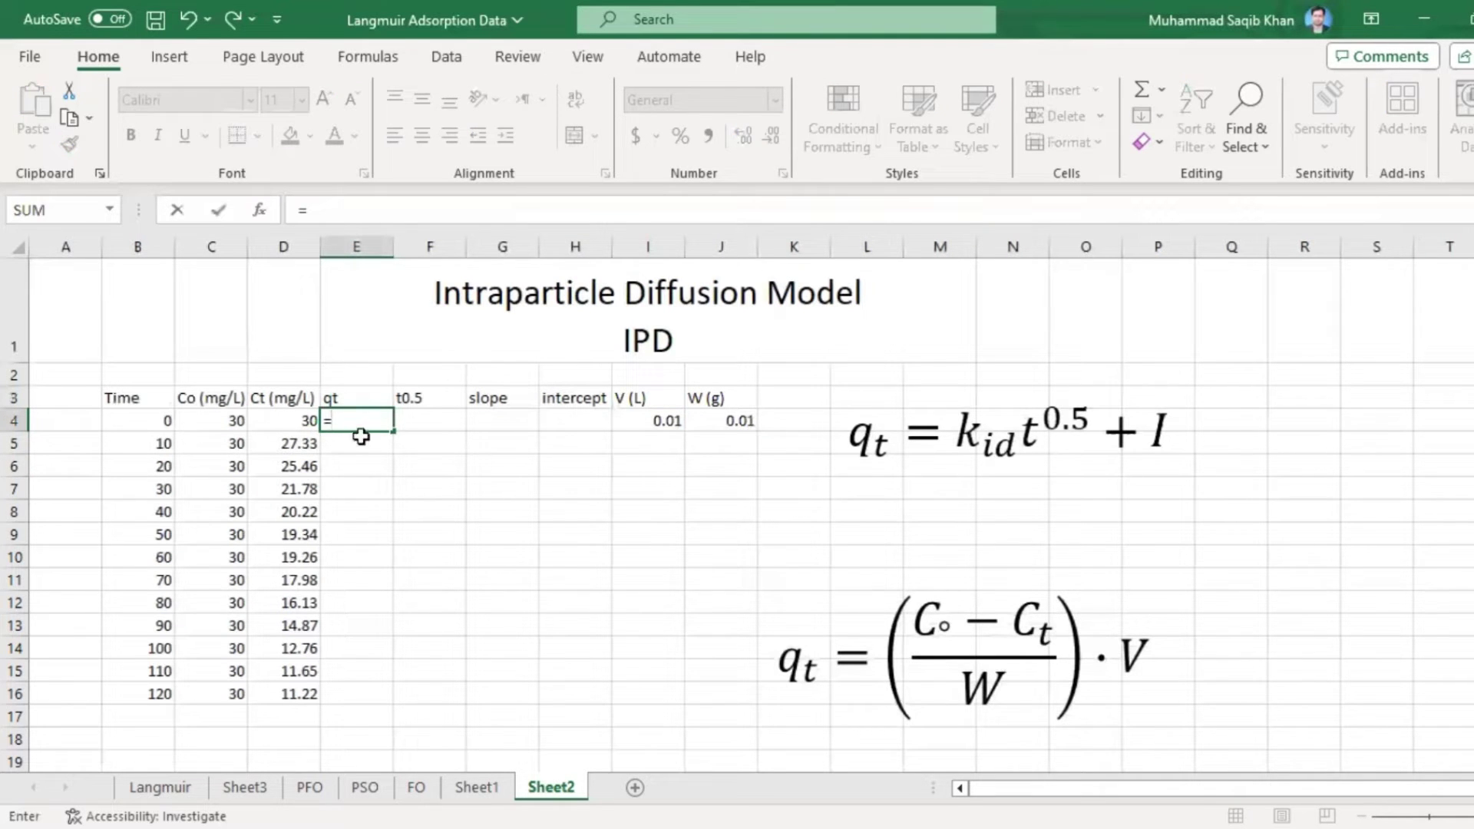
{"action": "left_click", "coordinate": [222, 422]}
{"action": "type", "text": "-"}
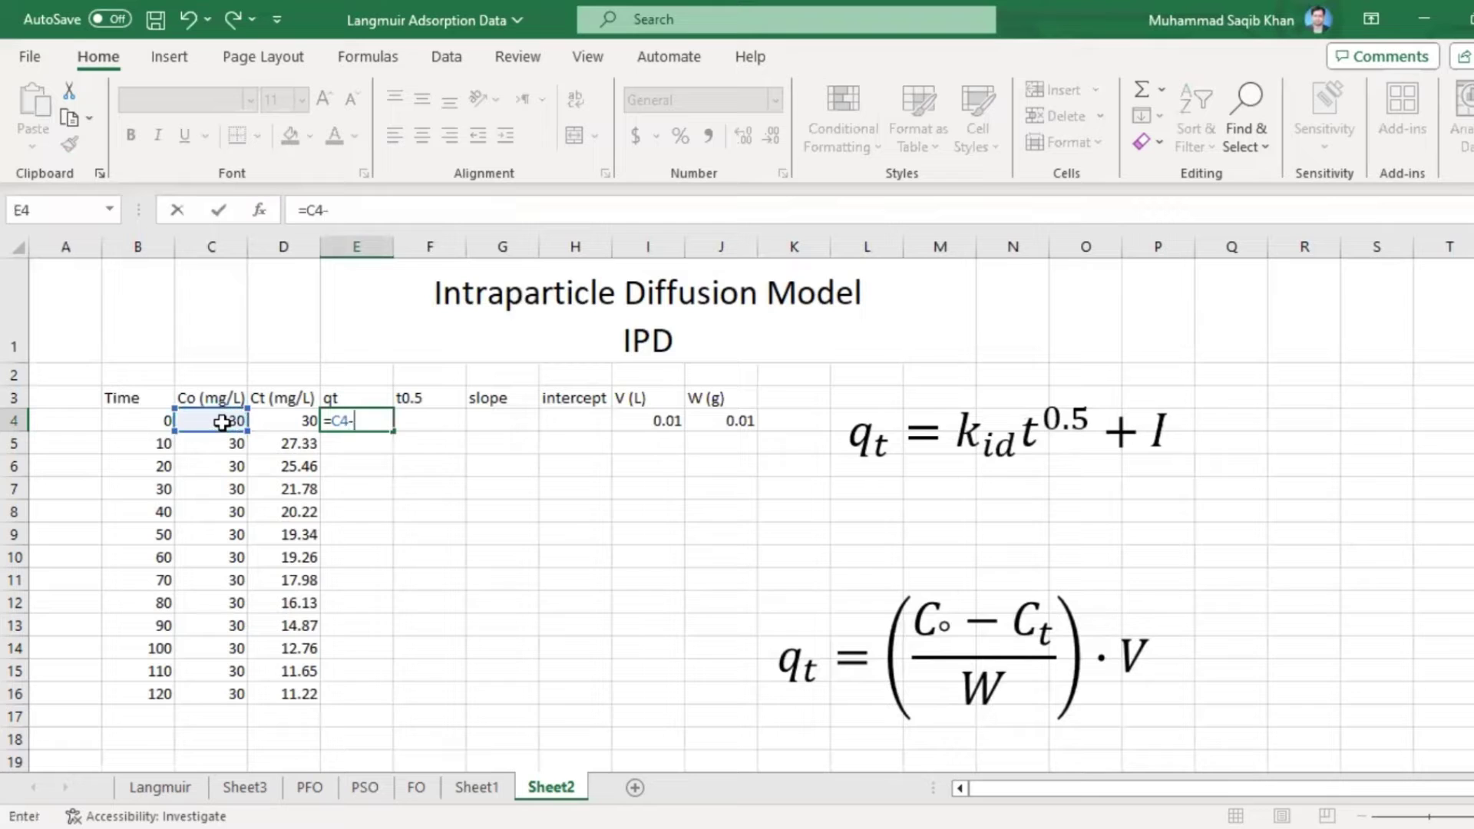
{"action": "left_click", "coordinate": [284, 421]}
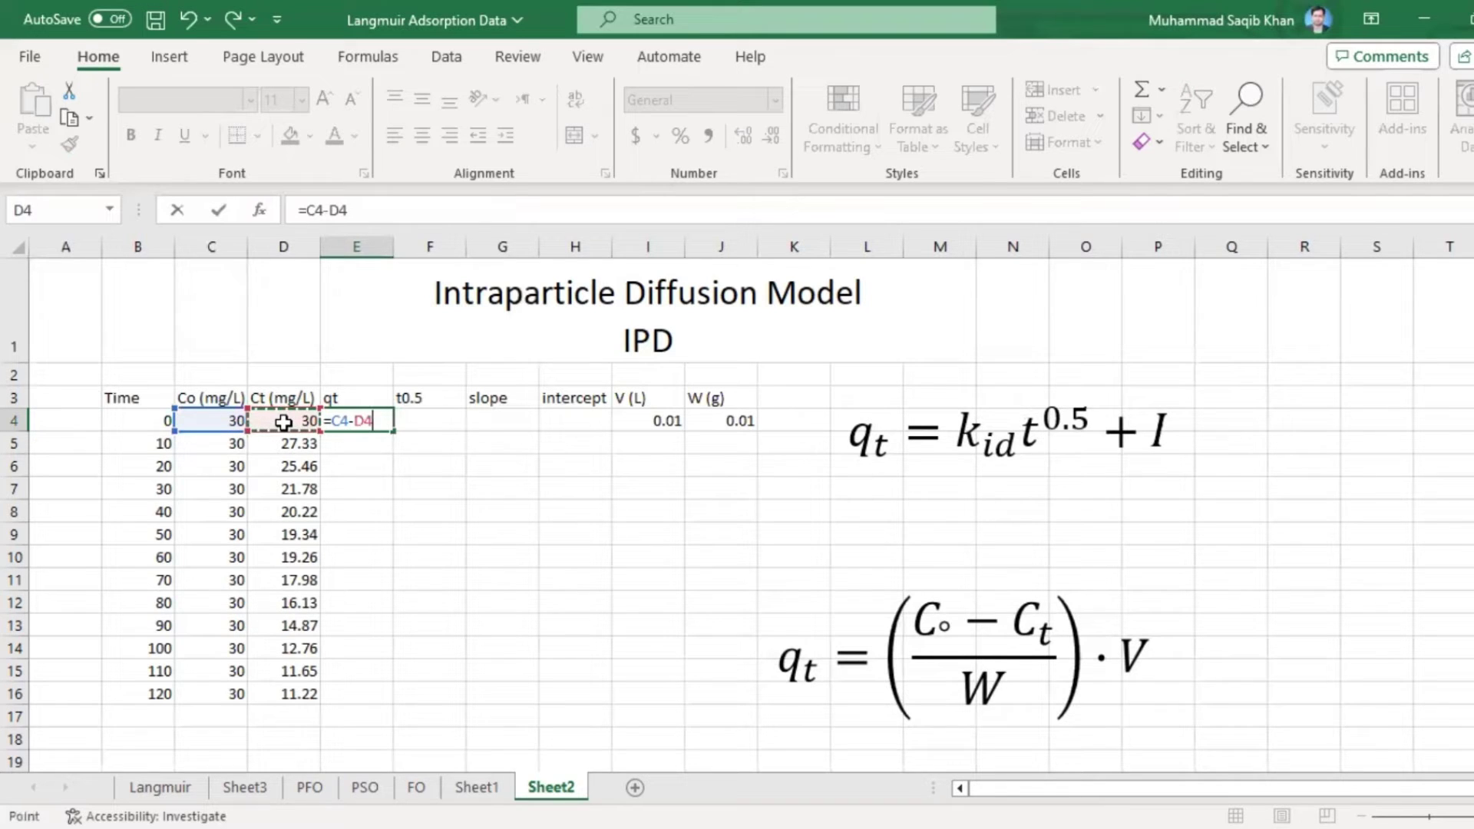
{"action": "type", "text": ")*"}
{"action": "left_click", "coordinate": [645, 426]}
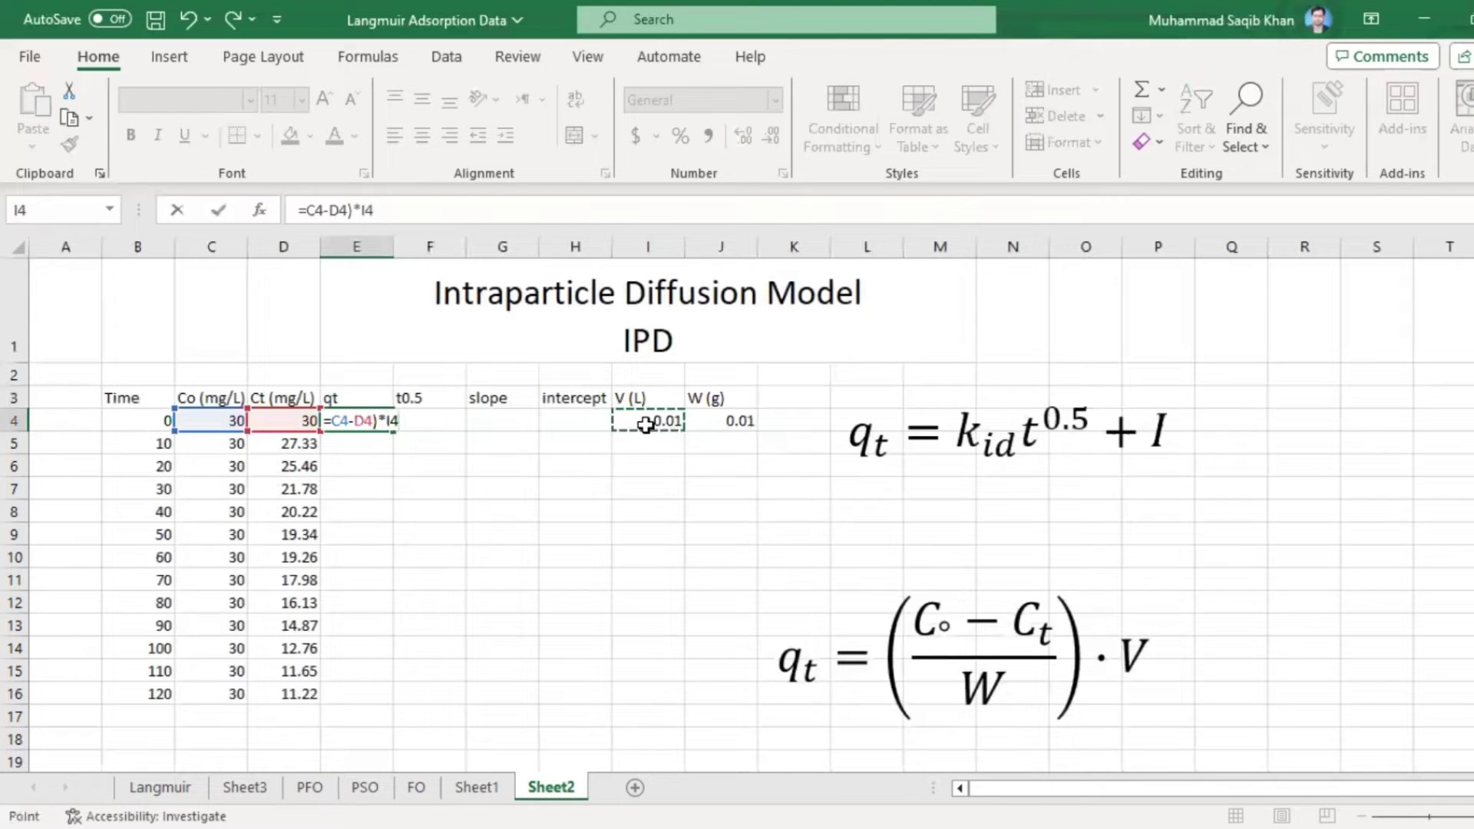
{"action": "type", "text": "/"}
{"action": "left_click", "coordinate": [741, 422]}
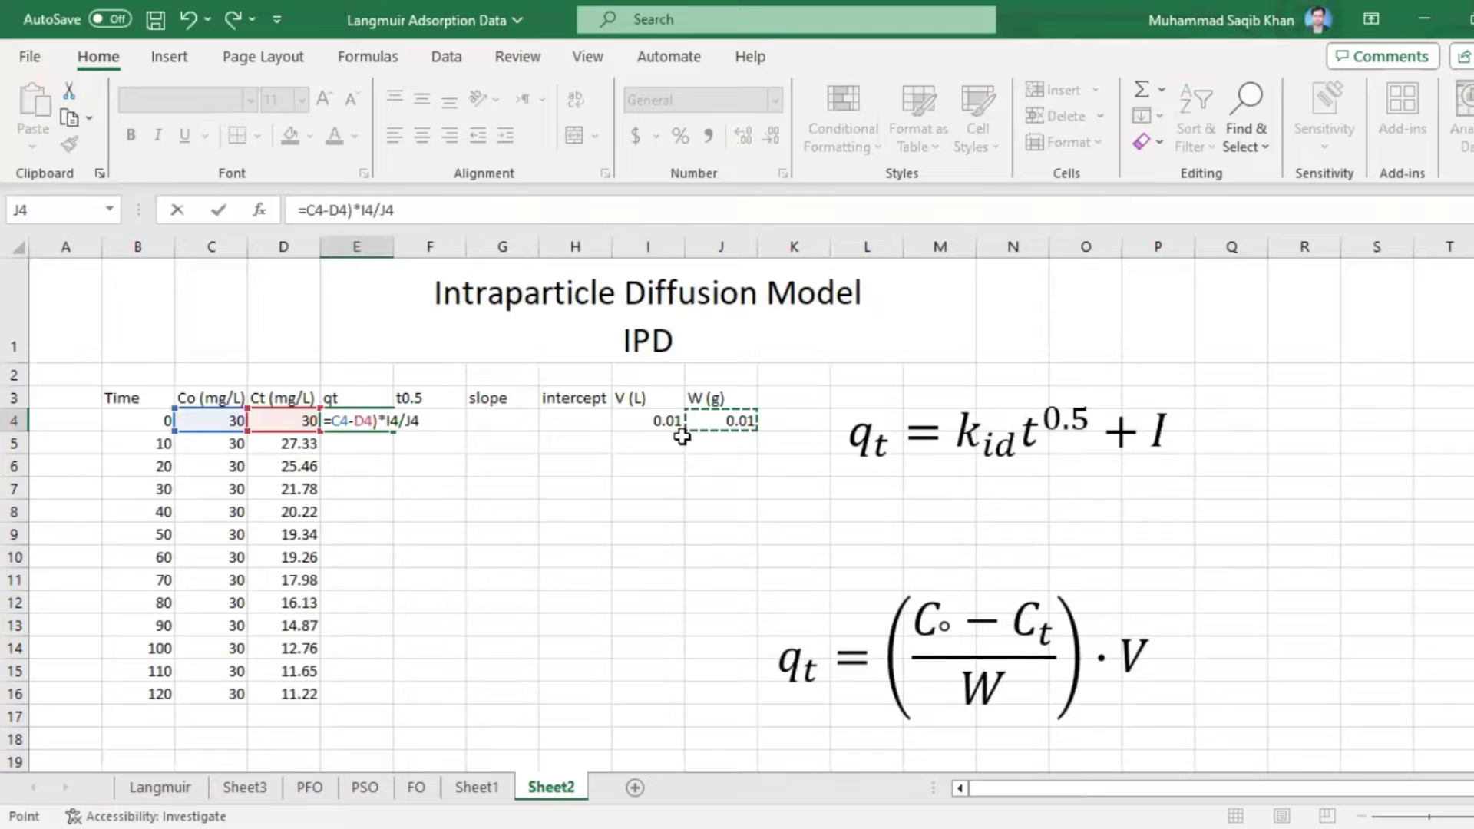
- Make I4 and J4 absolute and add the missing parenthesis: =(C4-D4)*$I$4/$J$4
{"action": "left_click", "coordinate": [393, 421]}
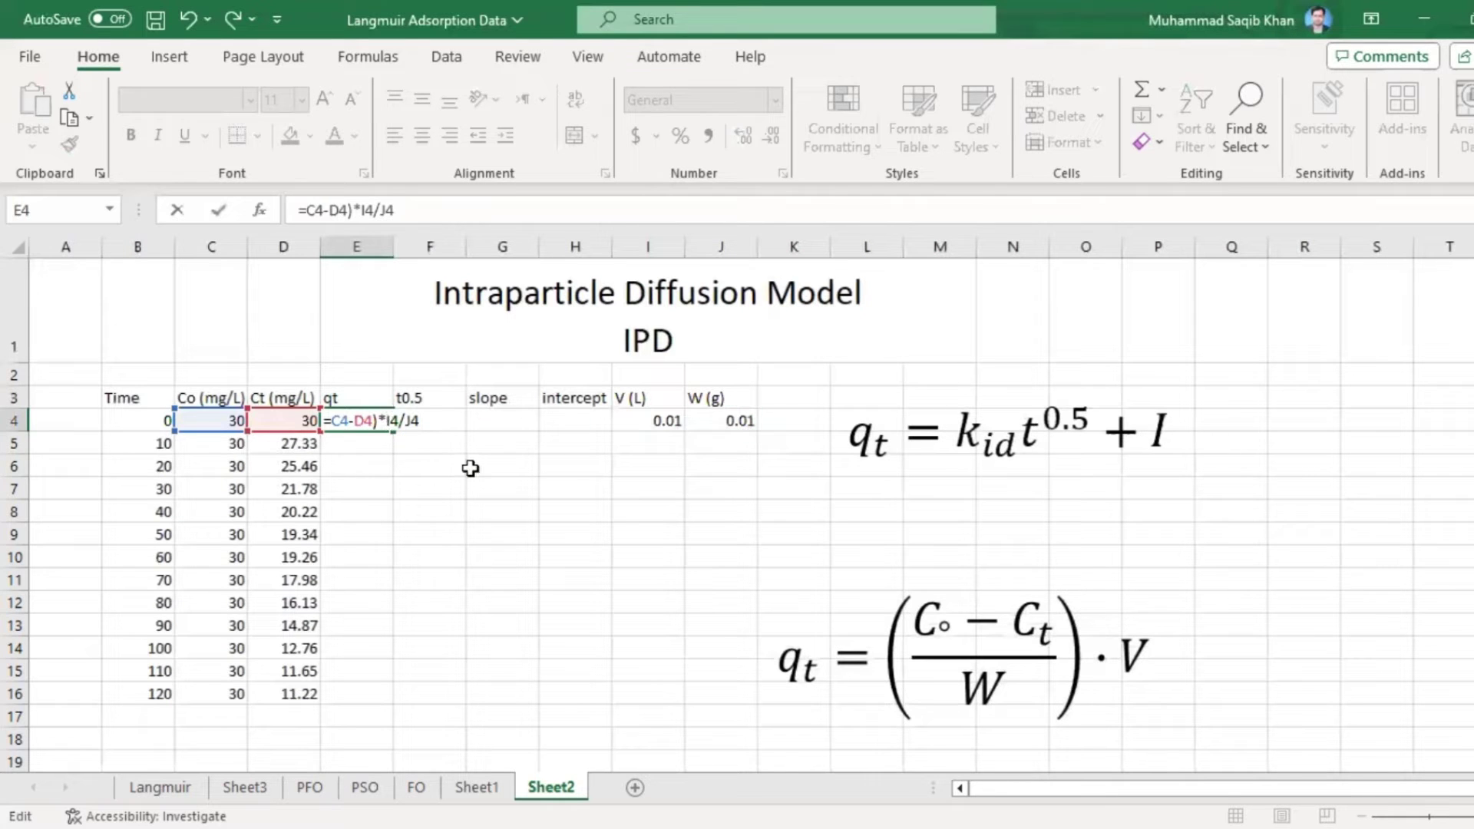
{"action": "type", "text": "$I$"}
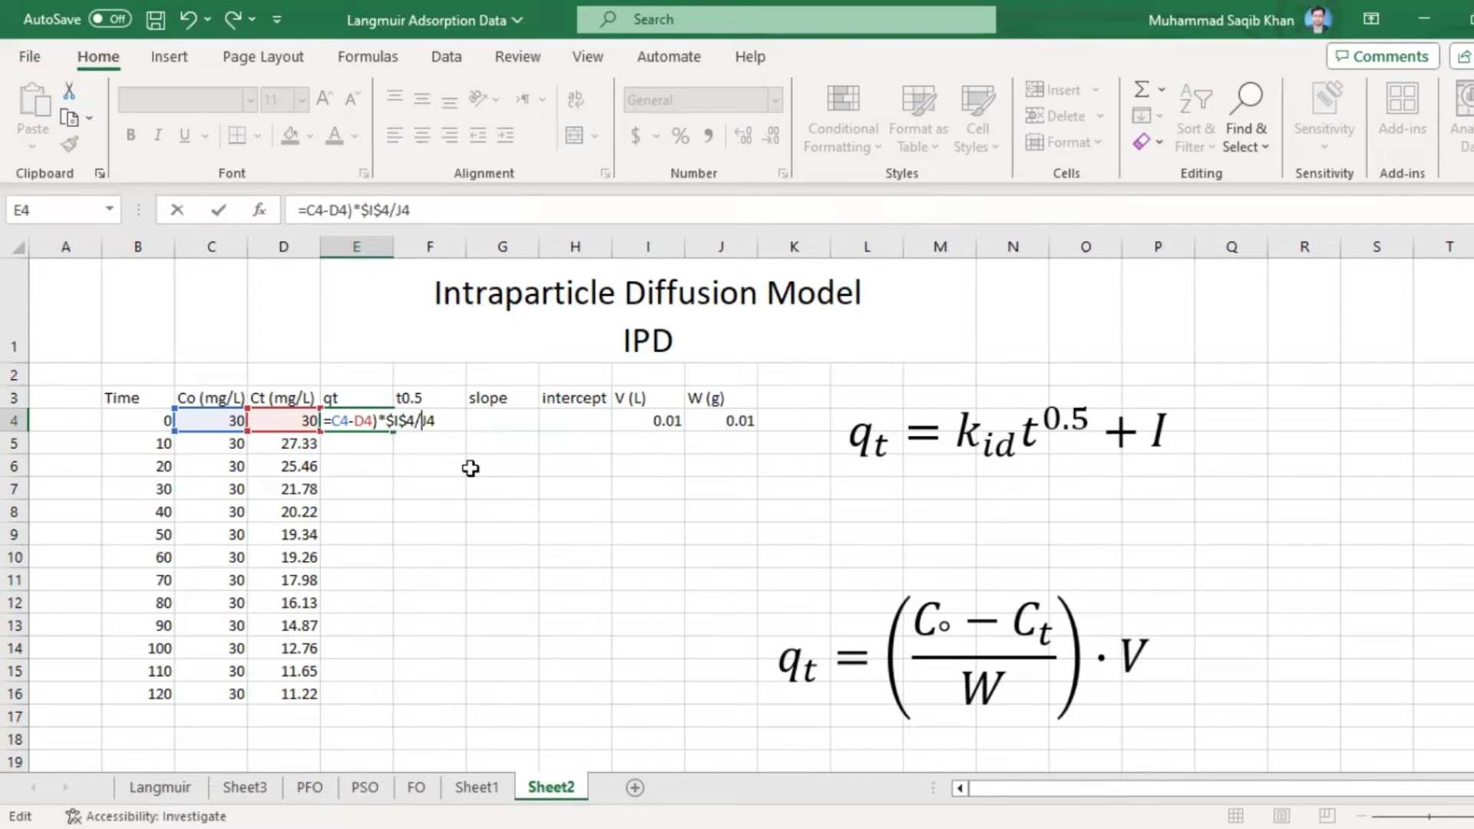
{"action": "type", "text": "$I"}
{"action": "type", "text": "$J$"}
{"action": "key", "text": "Return"}
{"action": "left_click", "coordinate": [740, 545]}
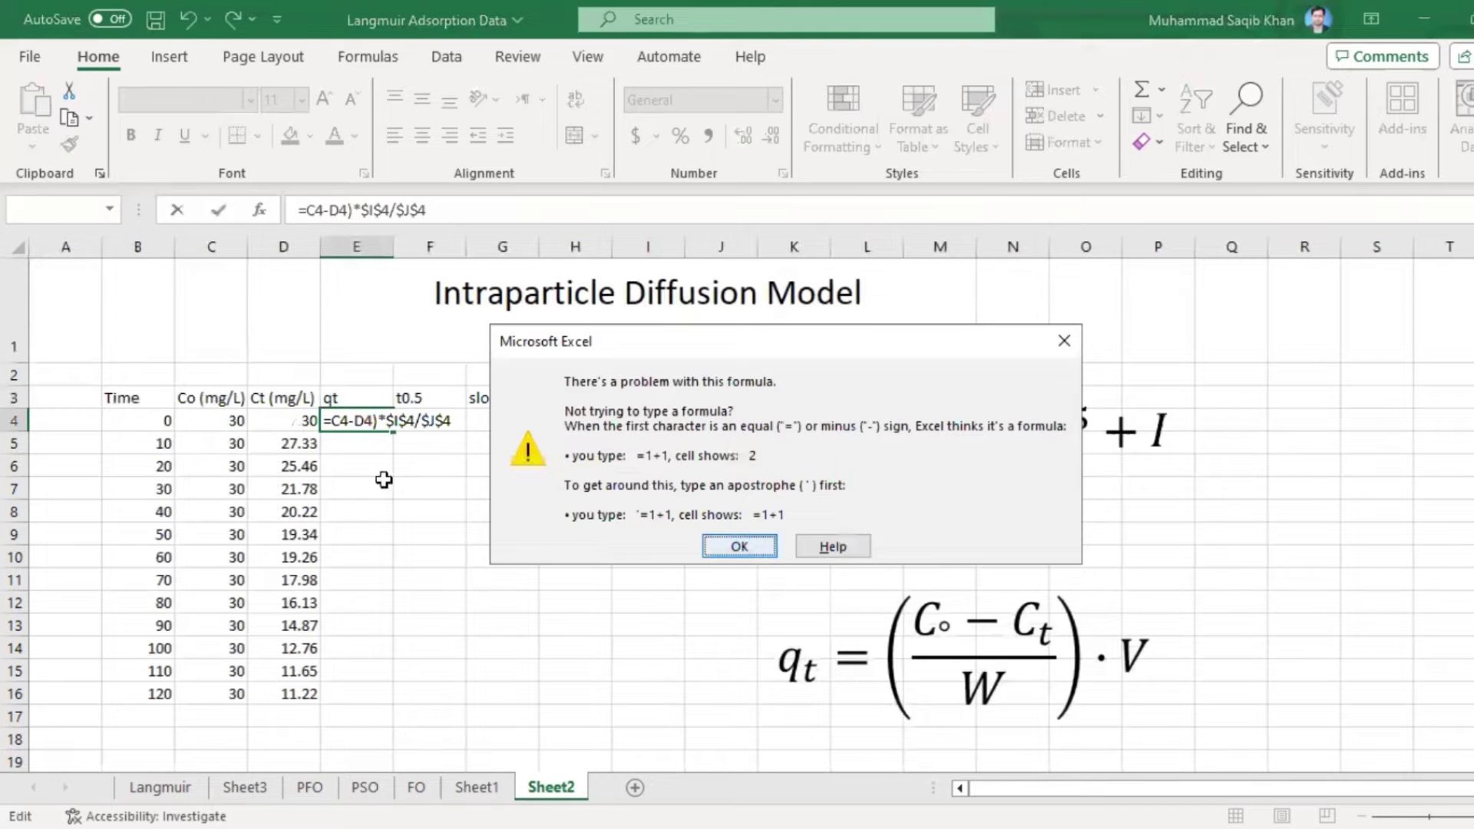
{"action": "left_click", "coordinate": [332, 422]}
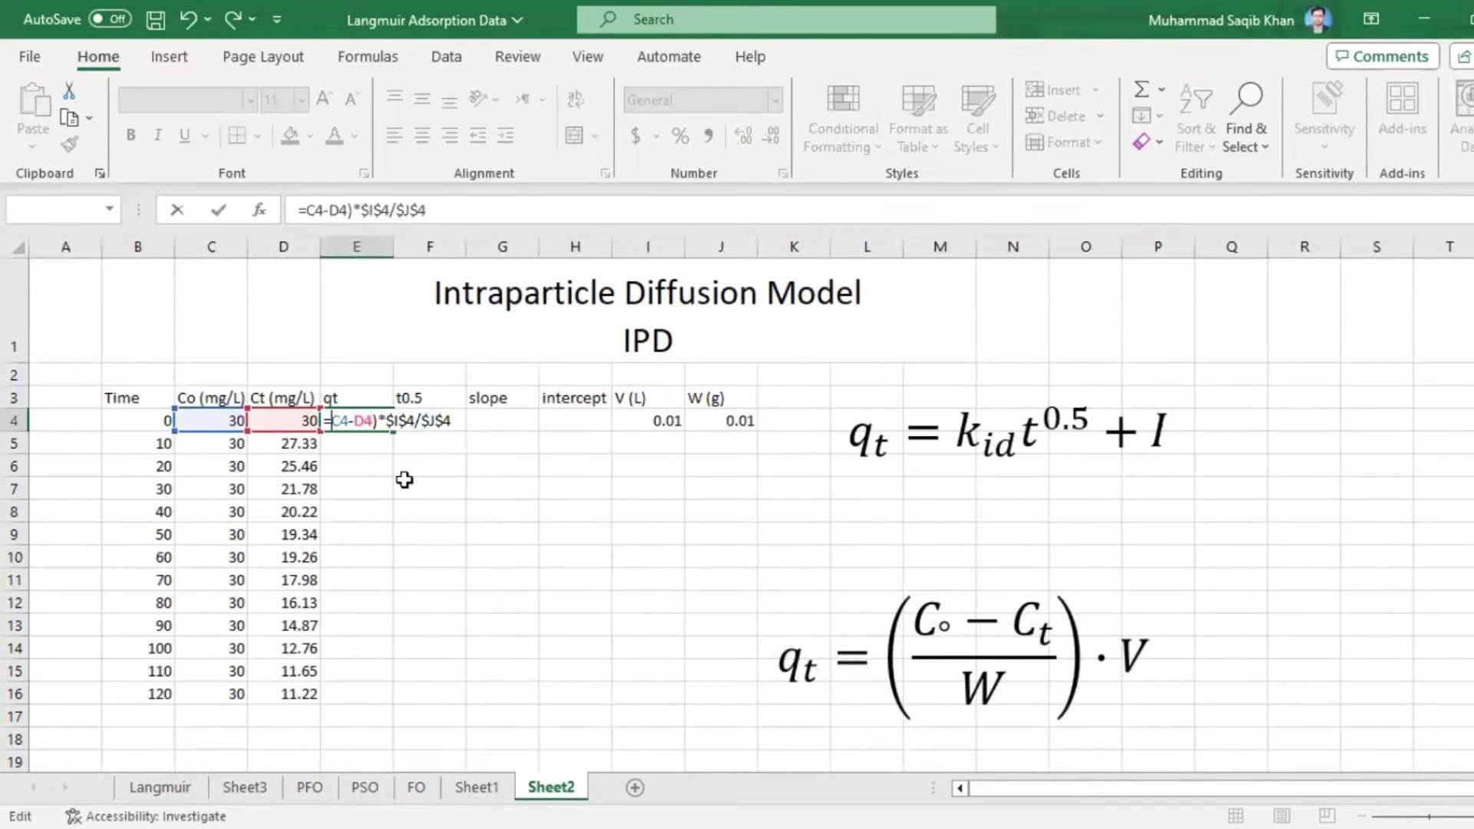
{"action": "type", "text": "("}
{"action": "key", "text": "Return"}
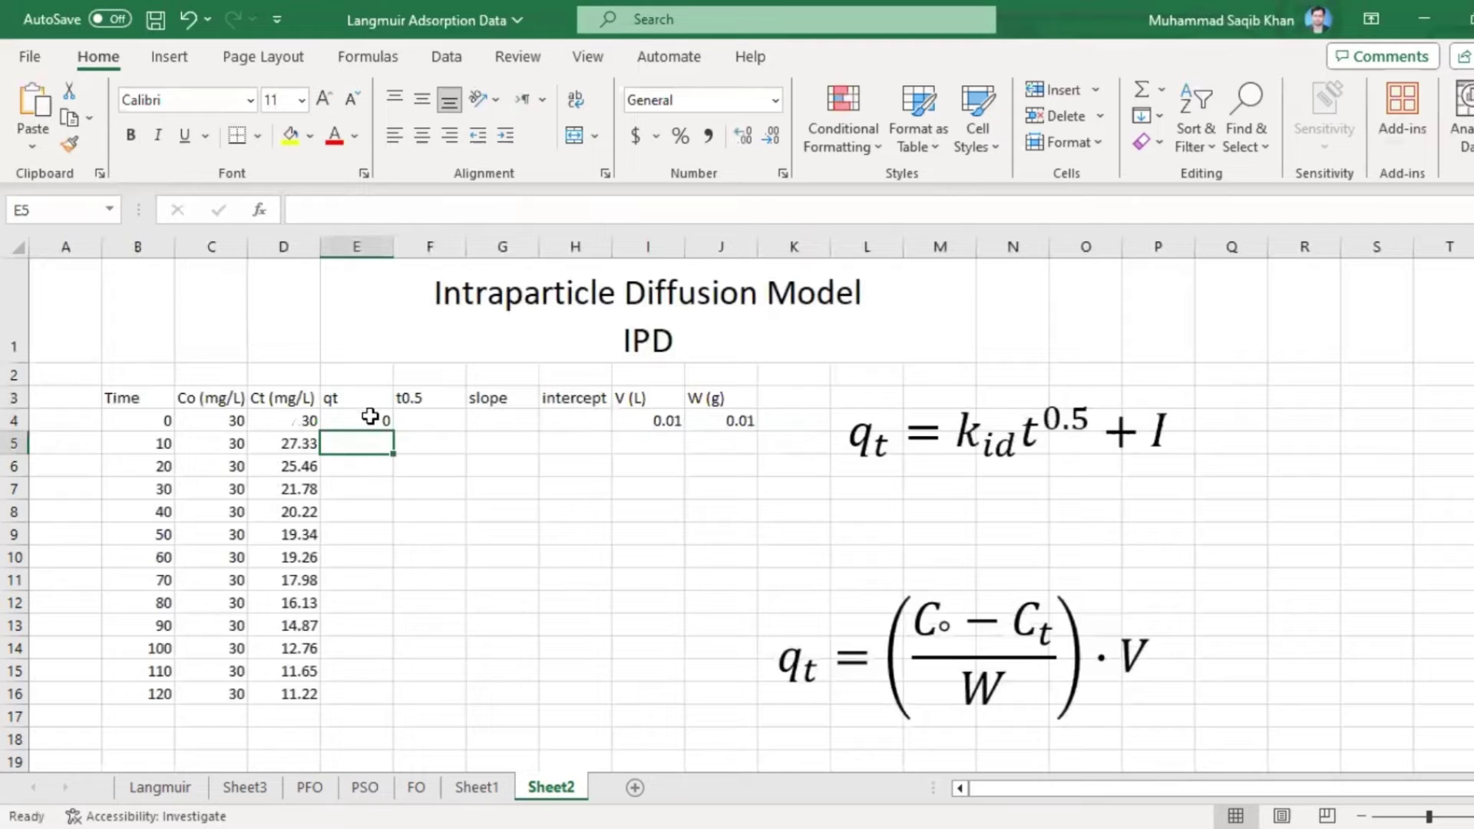
- Fill the qt formula down from E4 to E16
{"action": "left_click", "coordinate": [370, 421]}
{"action": "left_click_drag", "start_coordinate": [394, 432], "coordinate": [392, 696]}
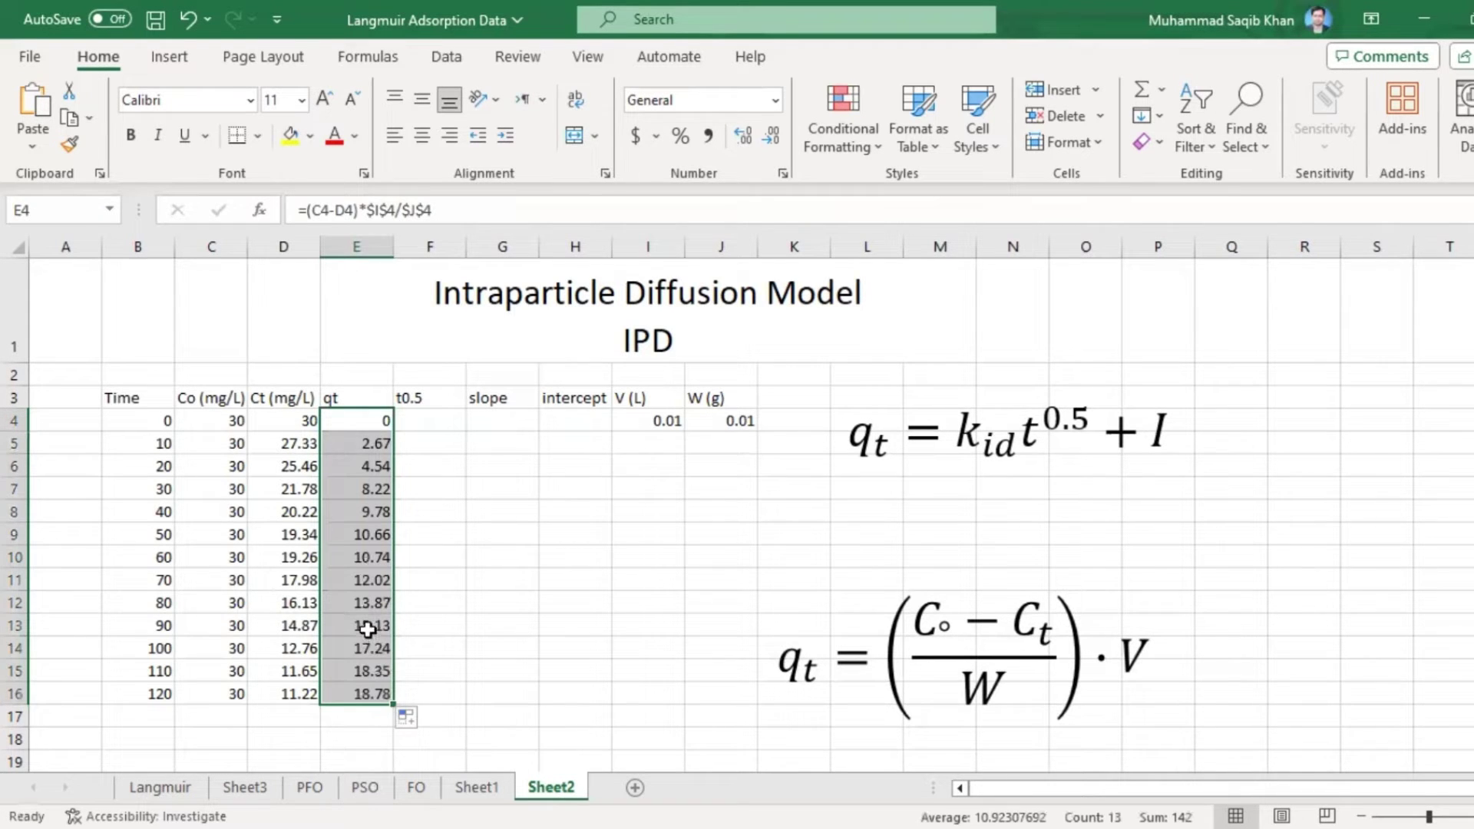
{"action": "left_click", "coordinate": [369, 625]}
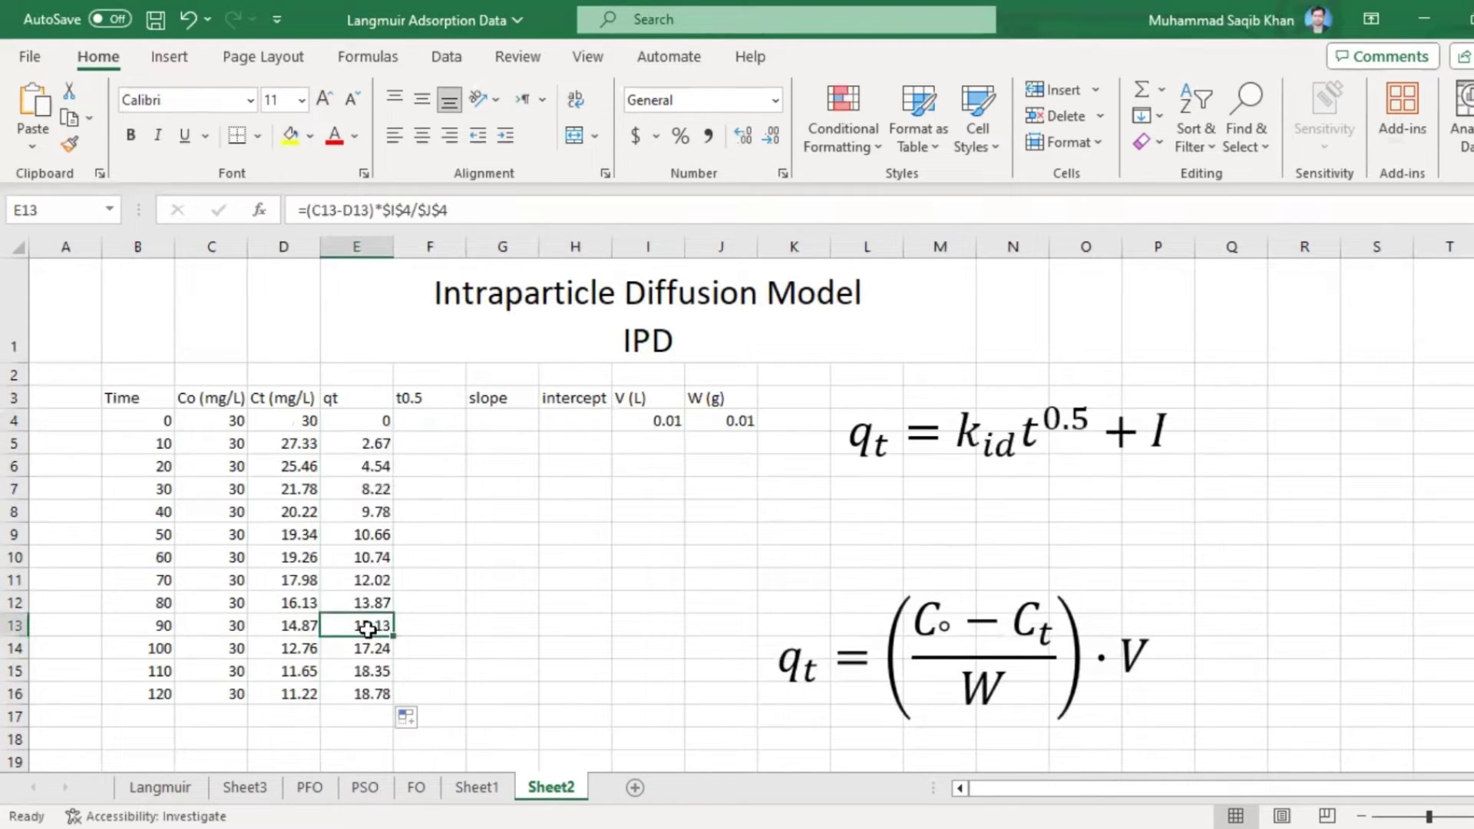
- Enter =SQRT(B4) in F4 to get the square root of time
{"action": "left_click", "coordinate": [418, 425]}
{"action": "type", "text": "="}
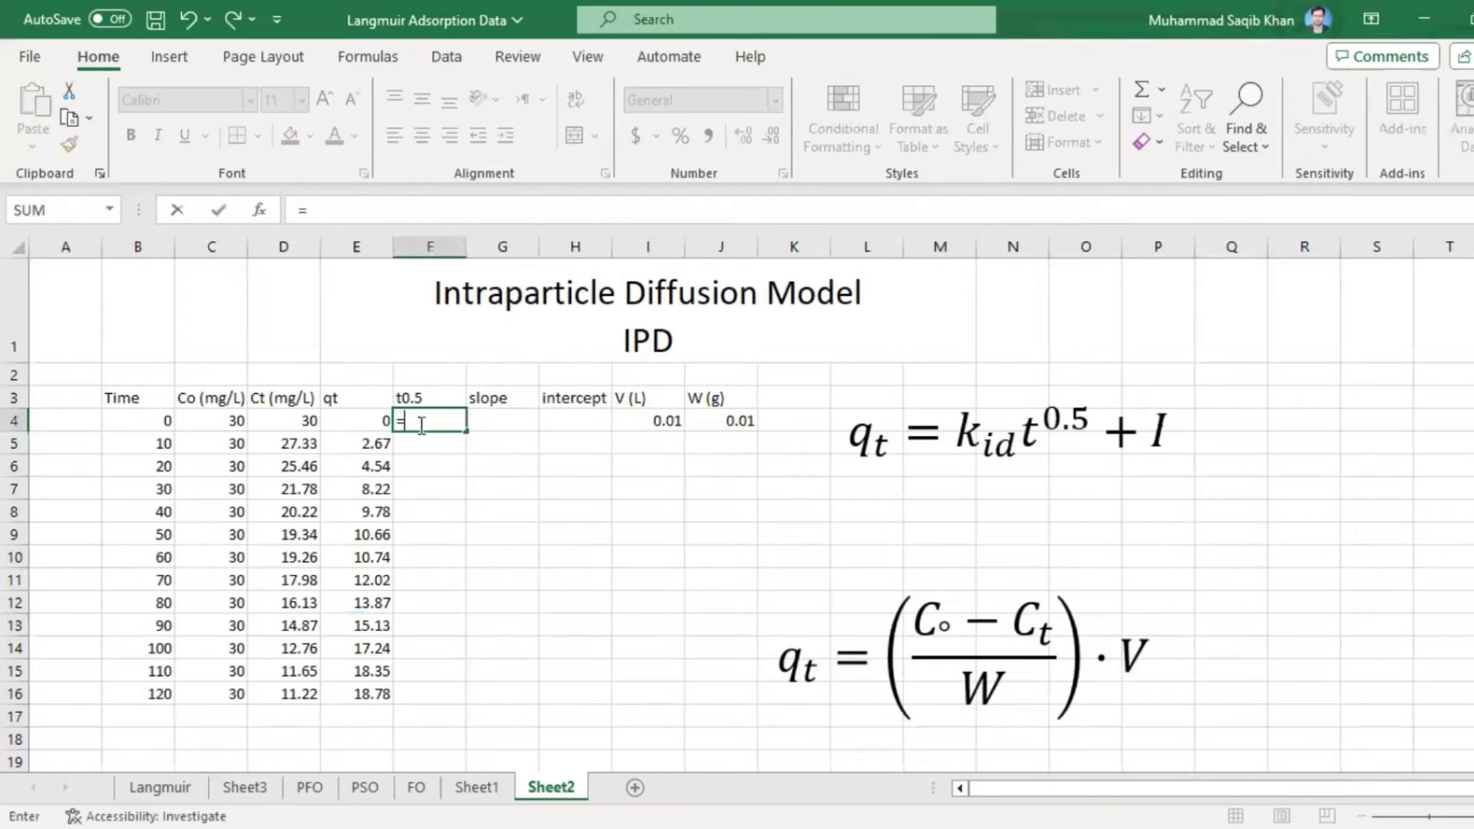
{"action": "left_click", "coordinate": [156, 420]}
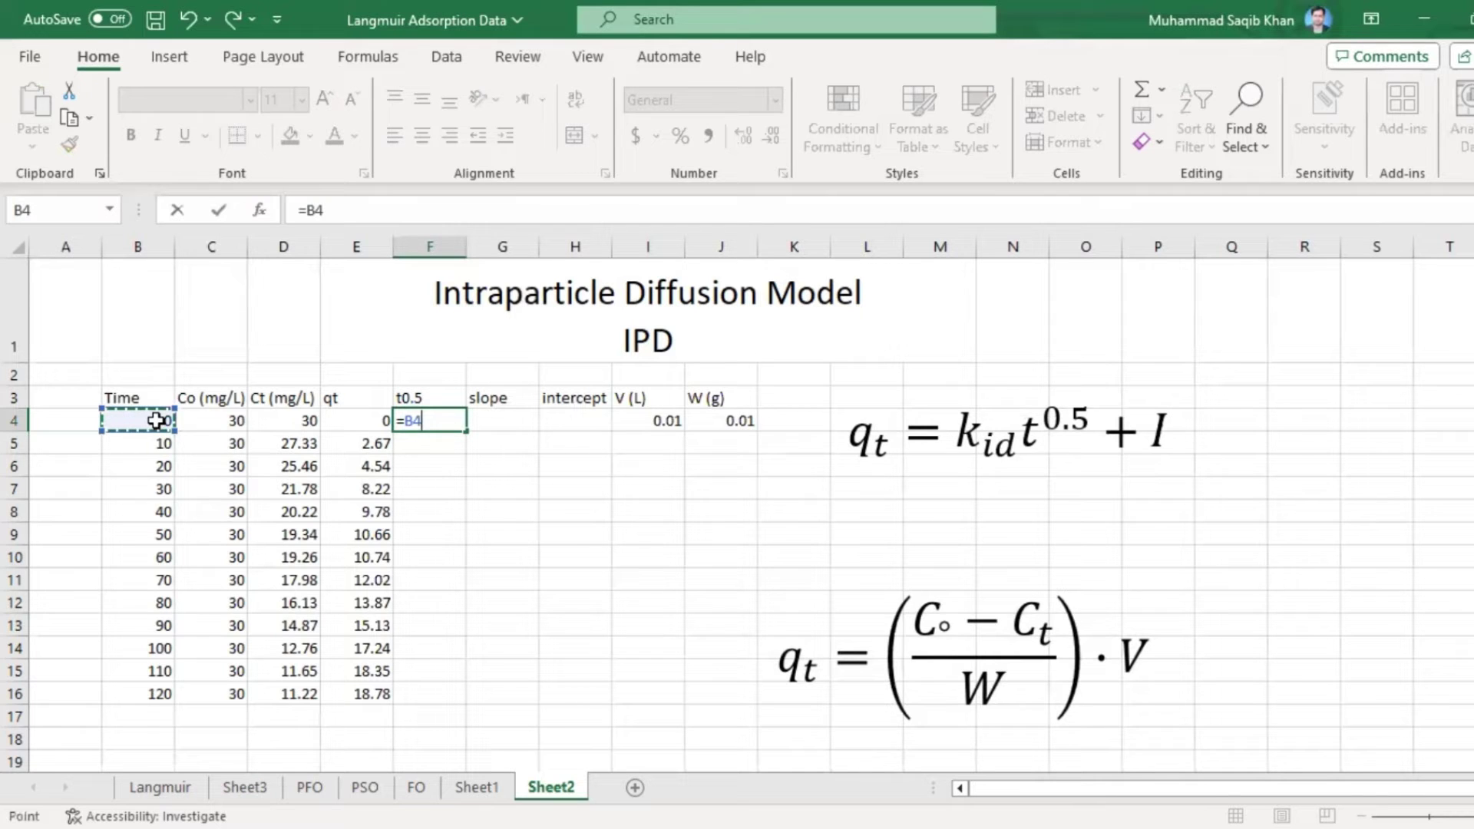
{"action": "key", "text": "BackSpace"}
{"action": "key", "text": "BackSpace"}
{"action": "type", "text": "sq"}
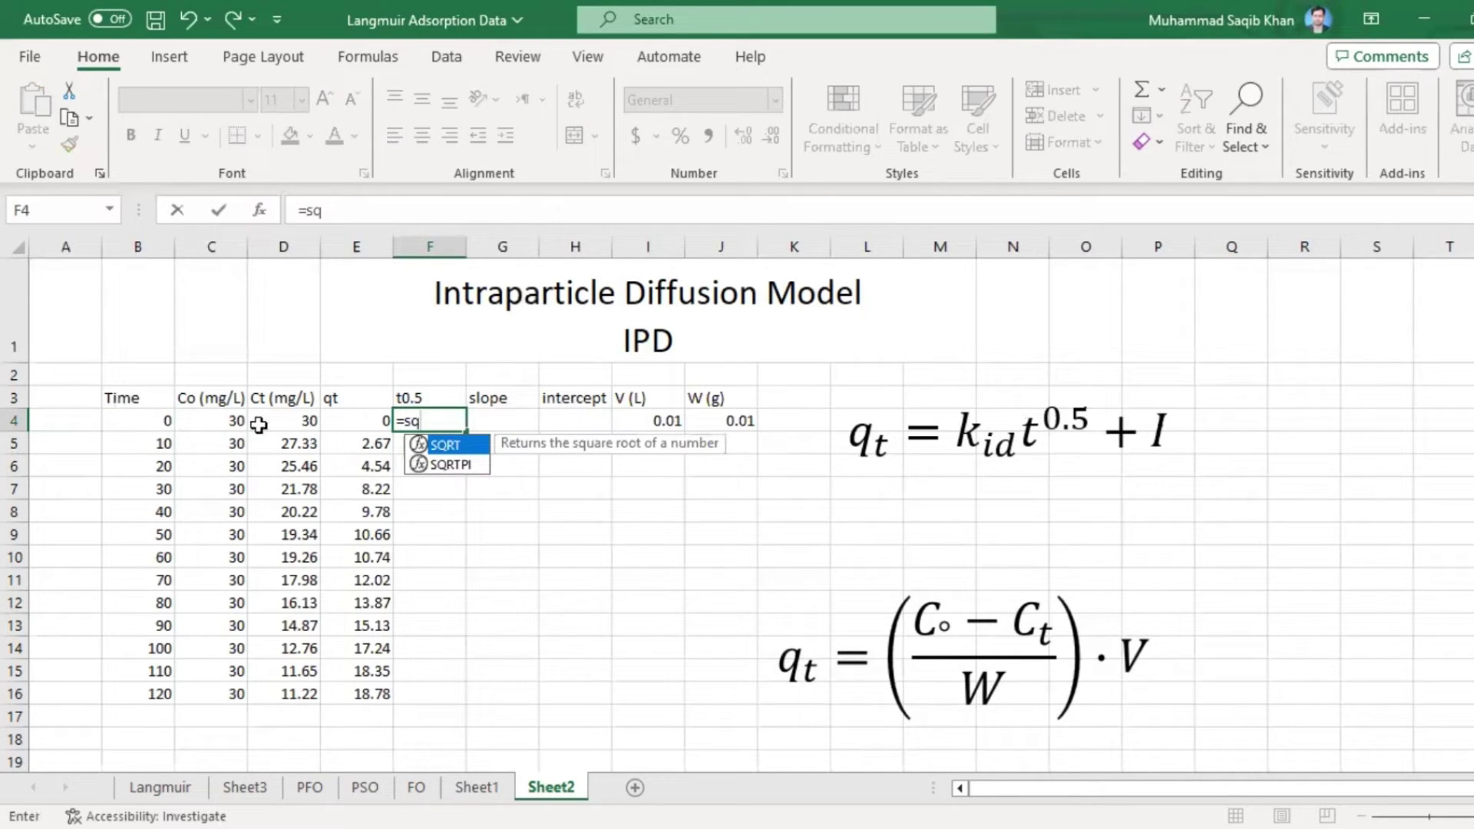
{"action": "key", "text": "Tab"}
{"action": "left_click", "coordinate": [131, 421]}
{"action": "type", "text": ")"}
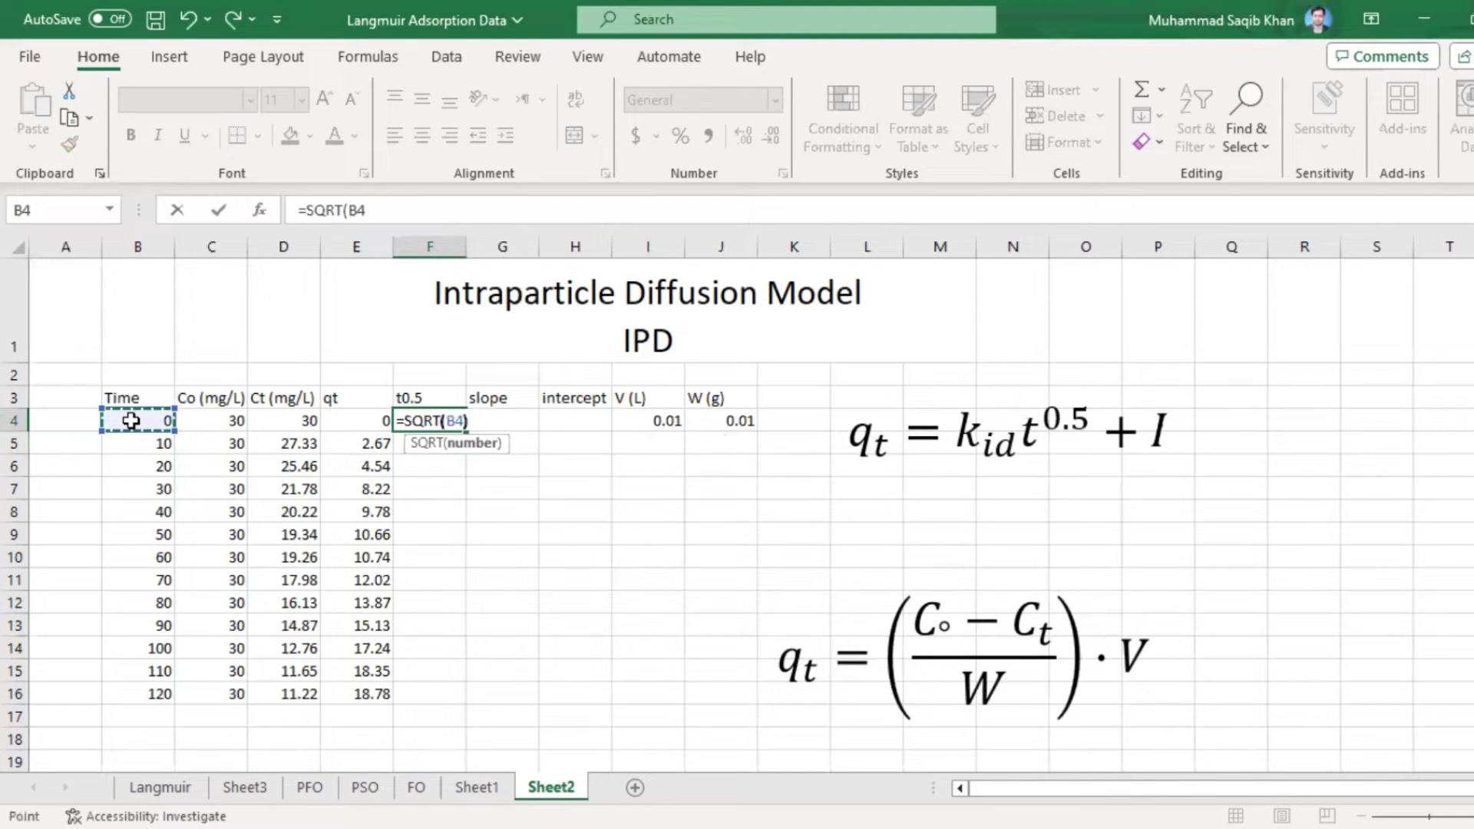
{"action": "key", "text": "Return"}
- Fill the square-root formula down to F16 and select the qt and t0.5 columns
{"action": "left_click", "coordinate": [430, 422]}
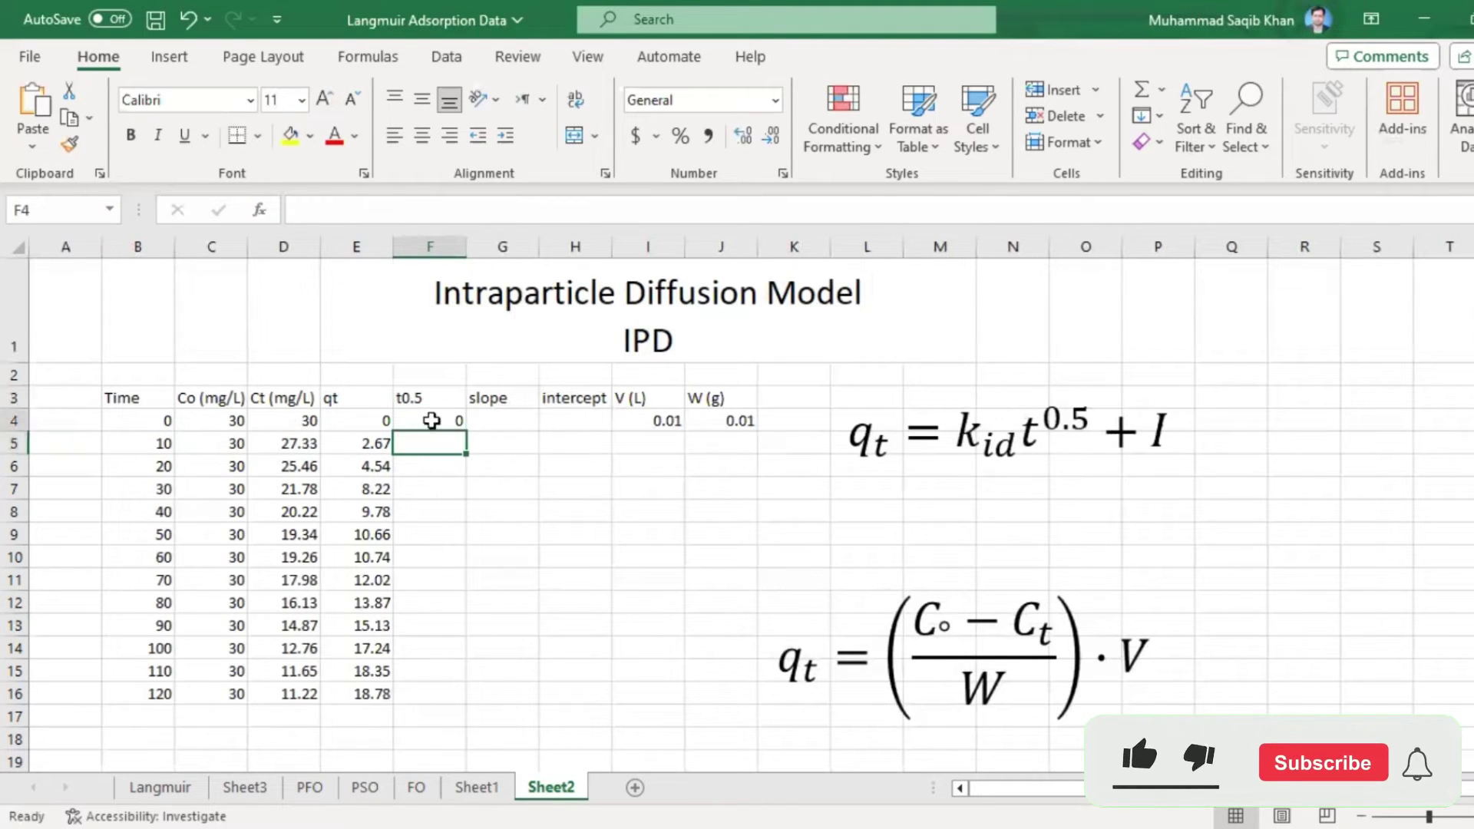
{"action": "left_click_drag", "start_coordinate": [465, 426], "coordinate": [442, 700]}
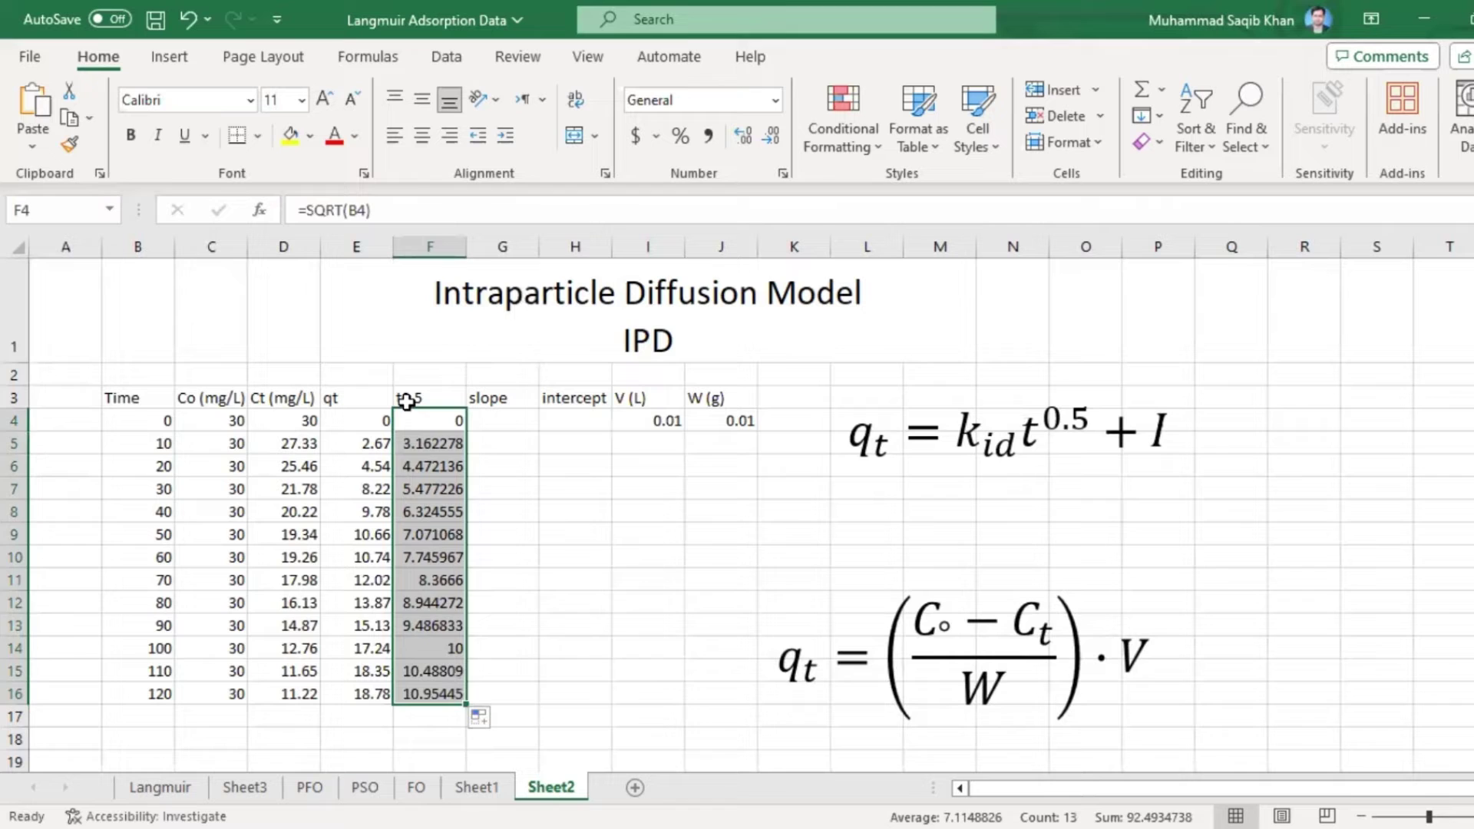
{"action": "left_click_drag", "start_coordinate": [405, 401], "coordinate": [415, 683]}
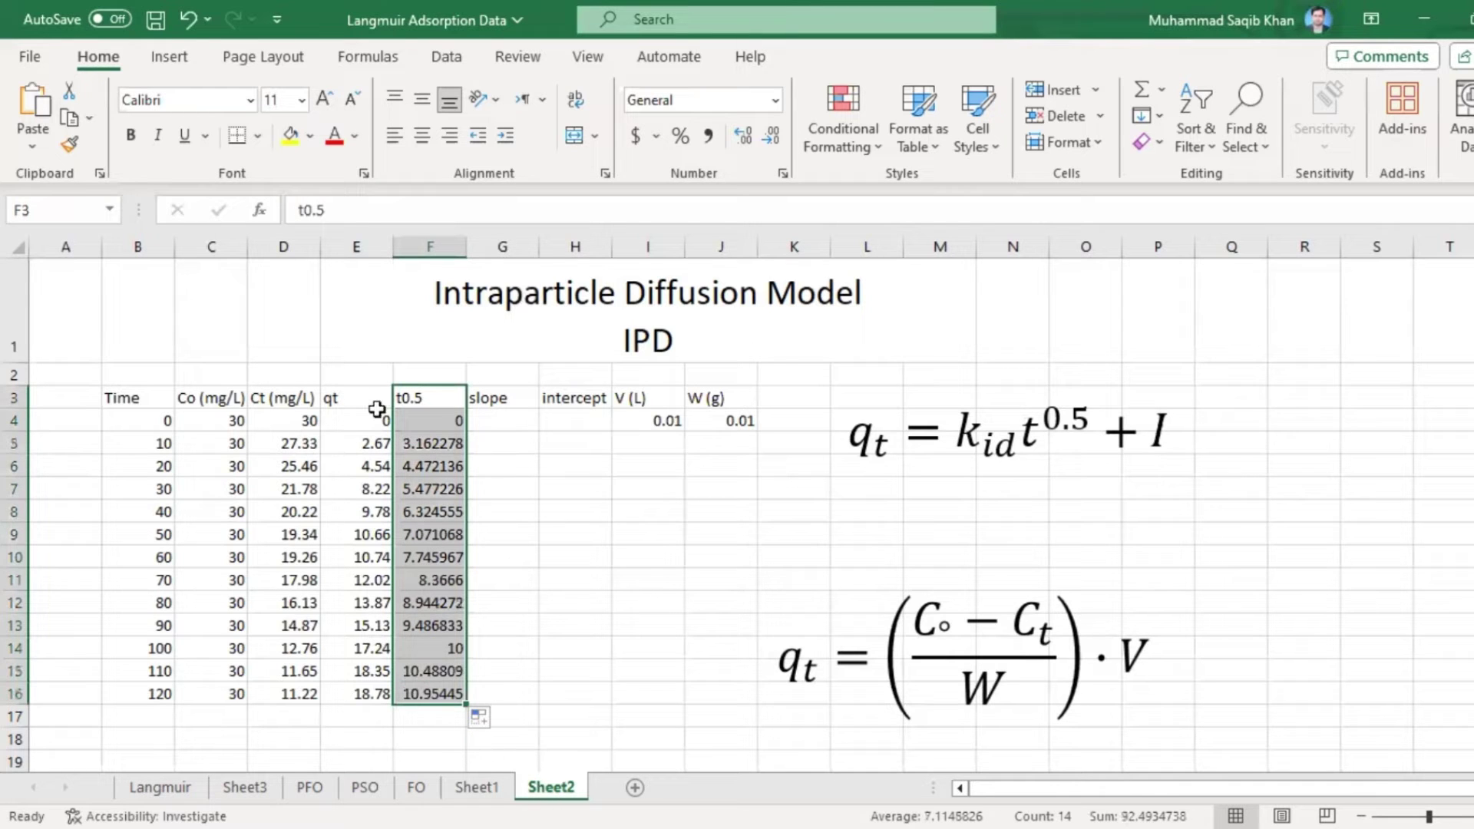
{"action": "left_click_drag", "start_coordinate": [359, 405], "coordinate": [357, 695]}
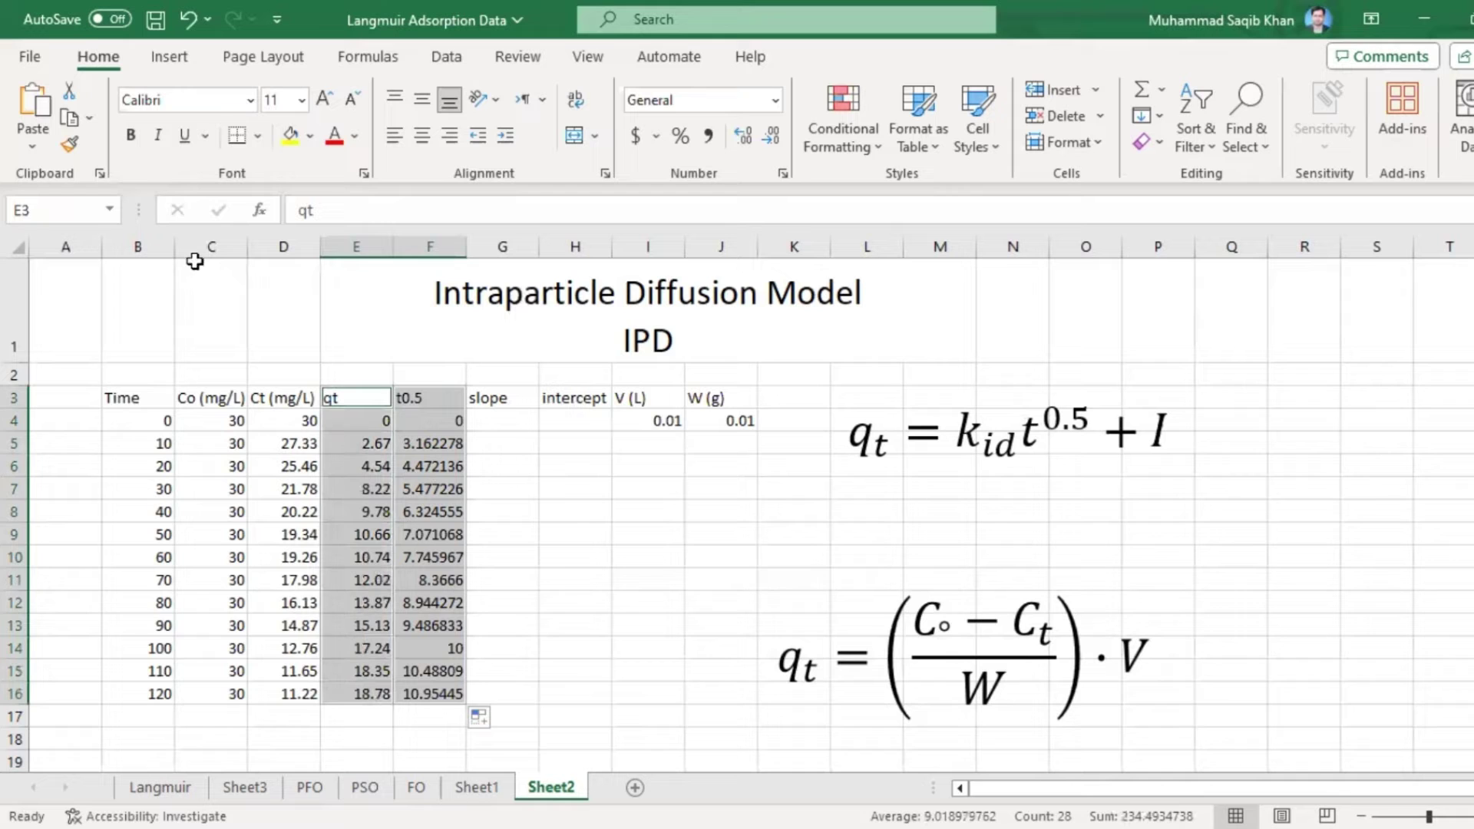
- Insert a plain scatter chart of the selected data
{"action": "left_click", "coordinate": [183, 60]}
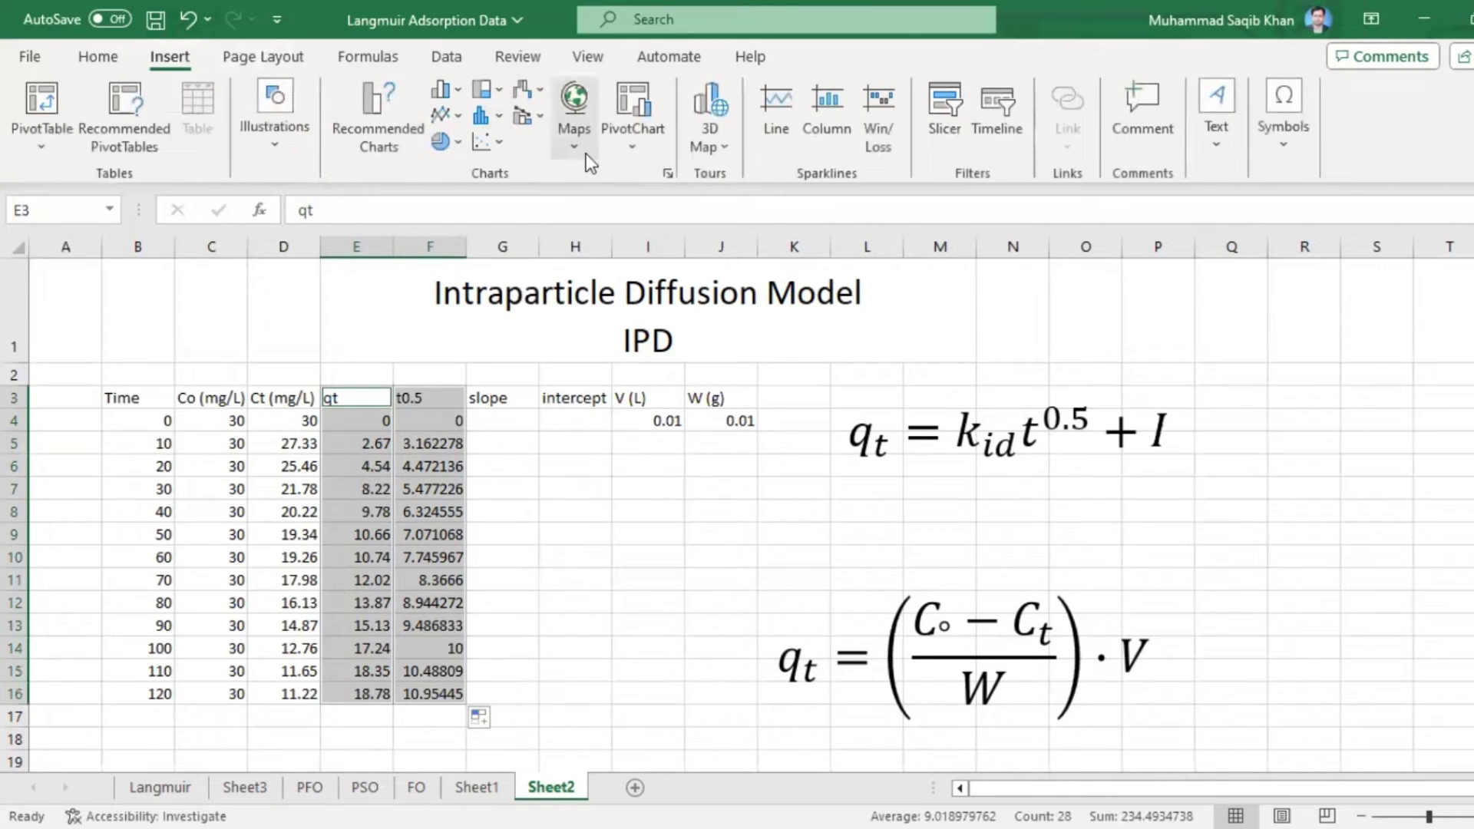
{"action": "left_click", "coordinate": [501, 143]}
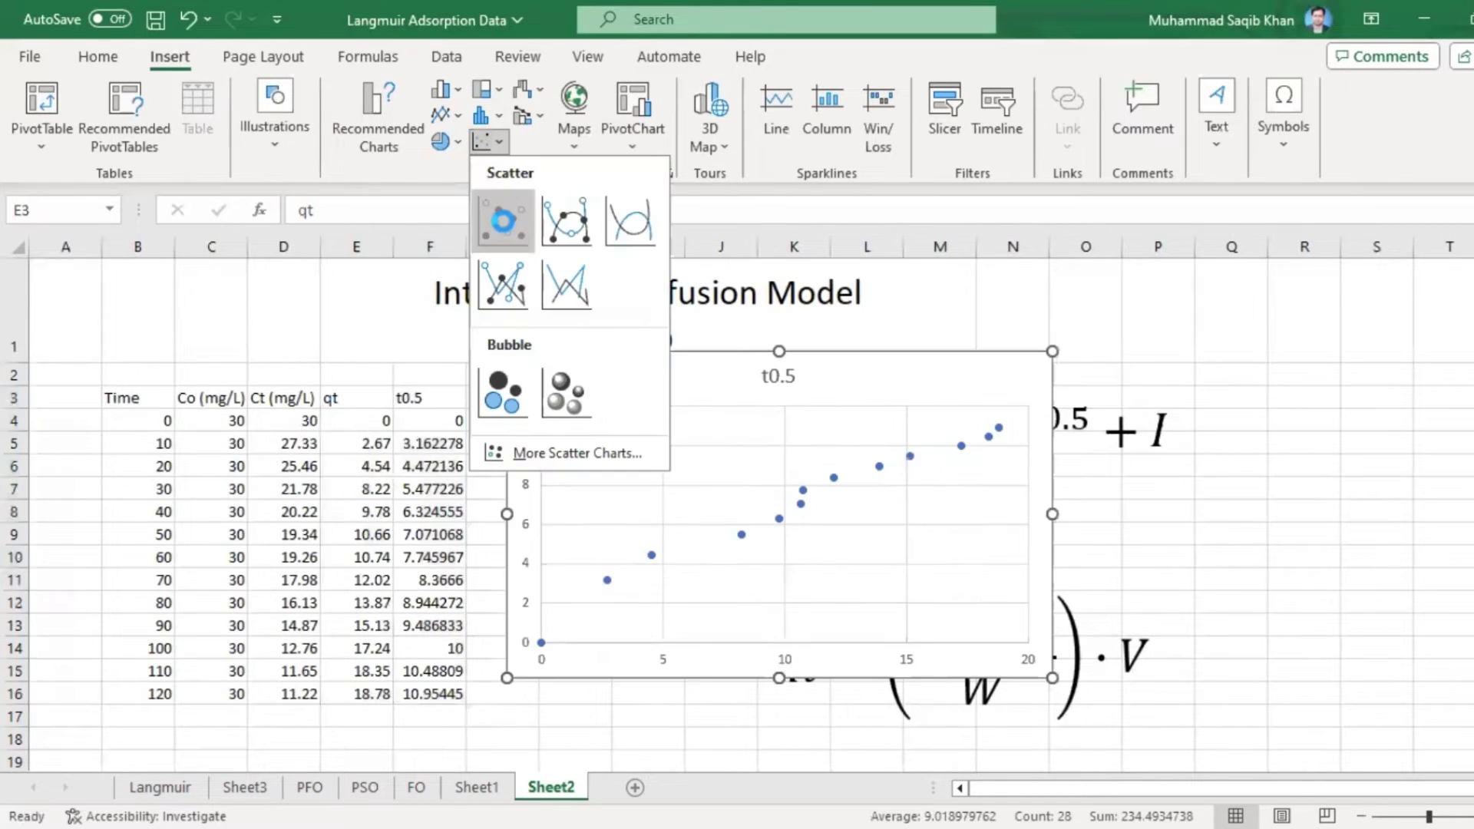
{"action": "left_click", "coordinate": [503, 220]}
- Set the chart series X values to F4:F16 and Y values to E4:E16
{"action": "right_click", "coordinate": [703, 619]}
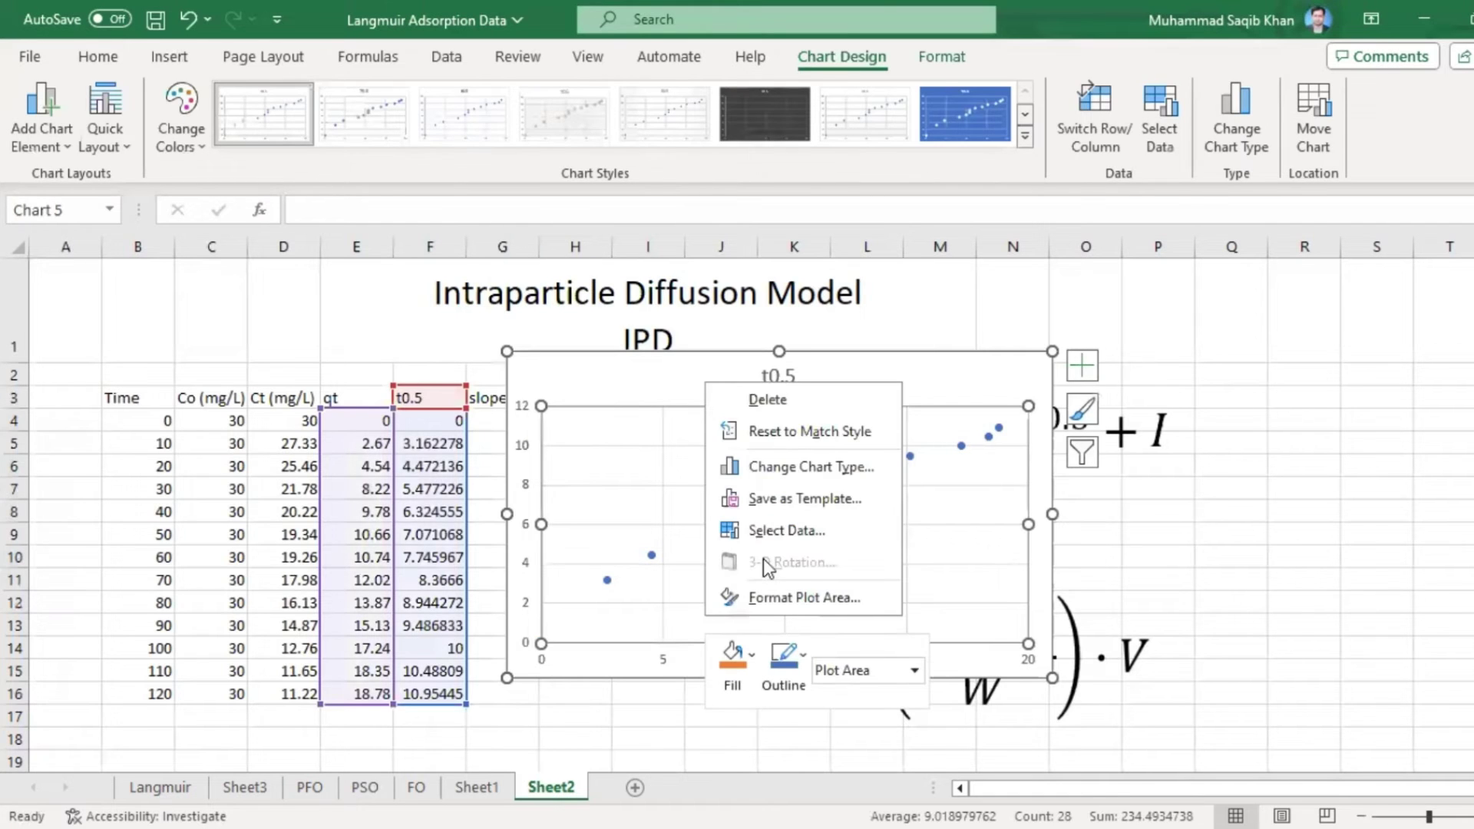
{"action": "left_click", "coordinate": [787, 530]}
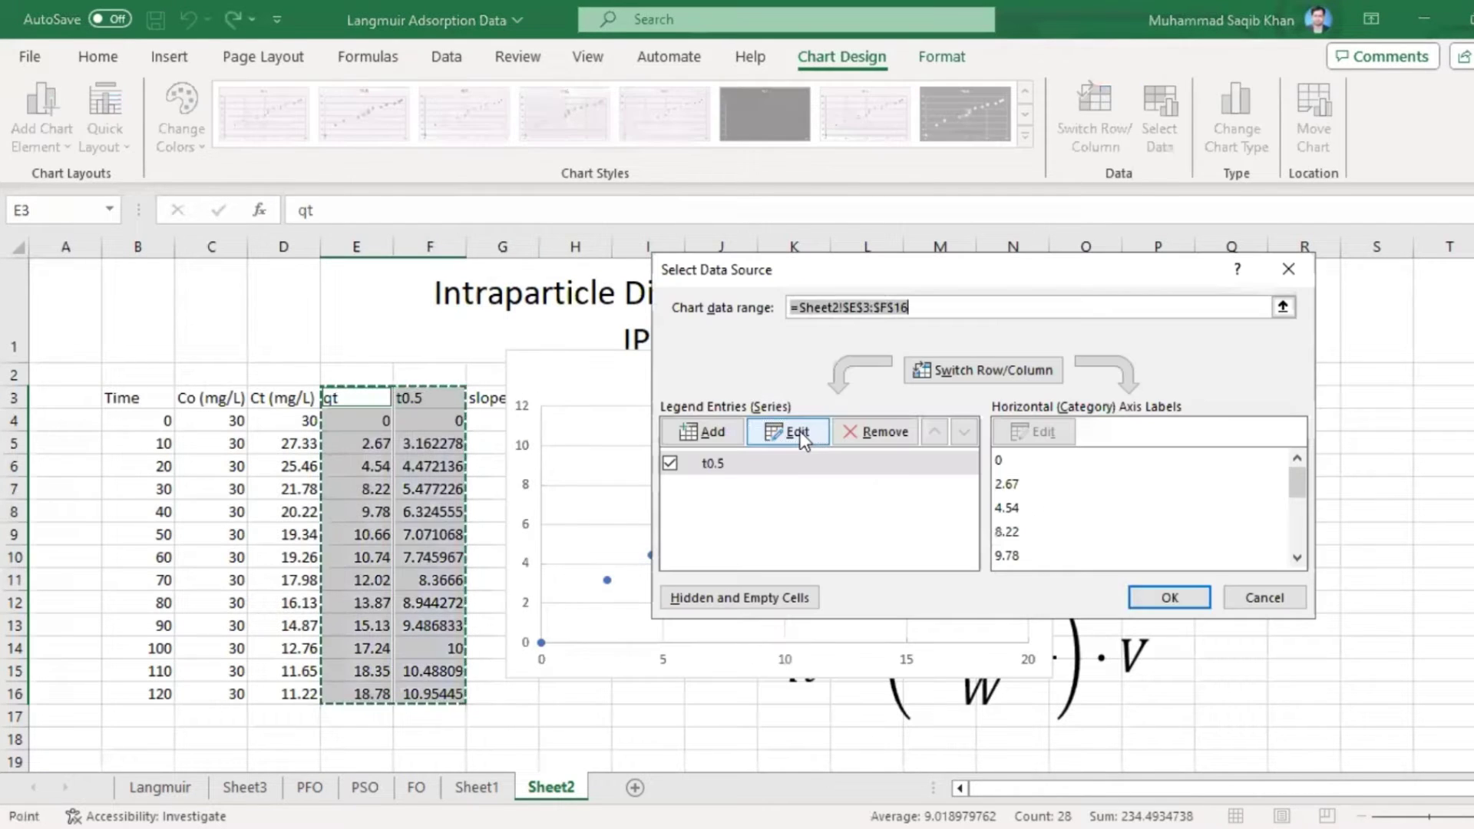
{"action": "left_click", "coordinate": [785, 427]}
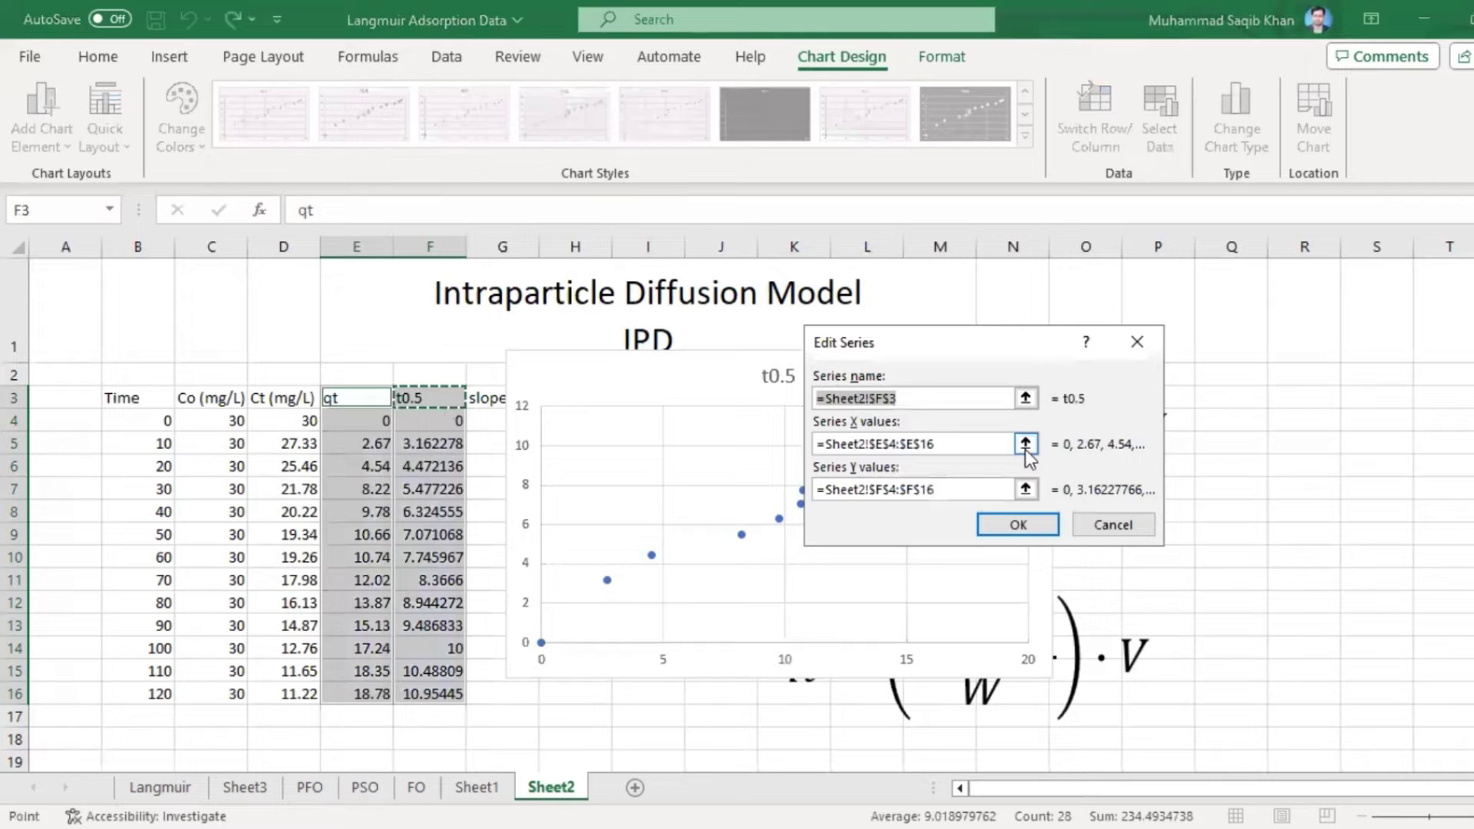
{"action": "left_click", "coordinate": [1025, 445]}
{"action": "left_click_drag", "start_coordinate": [436, 423], "coordinate": [434, 694]}
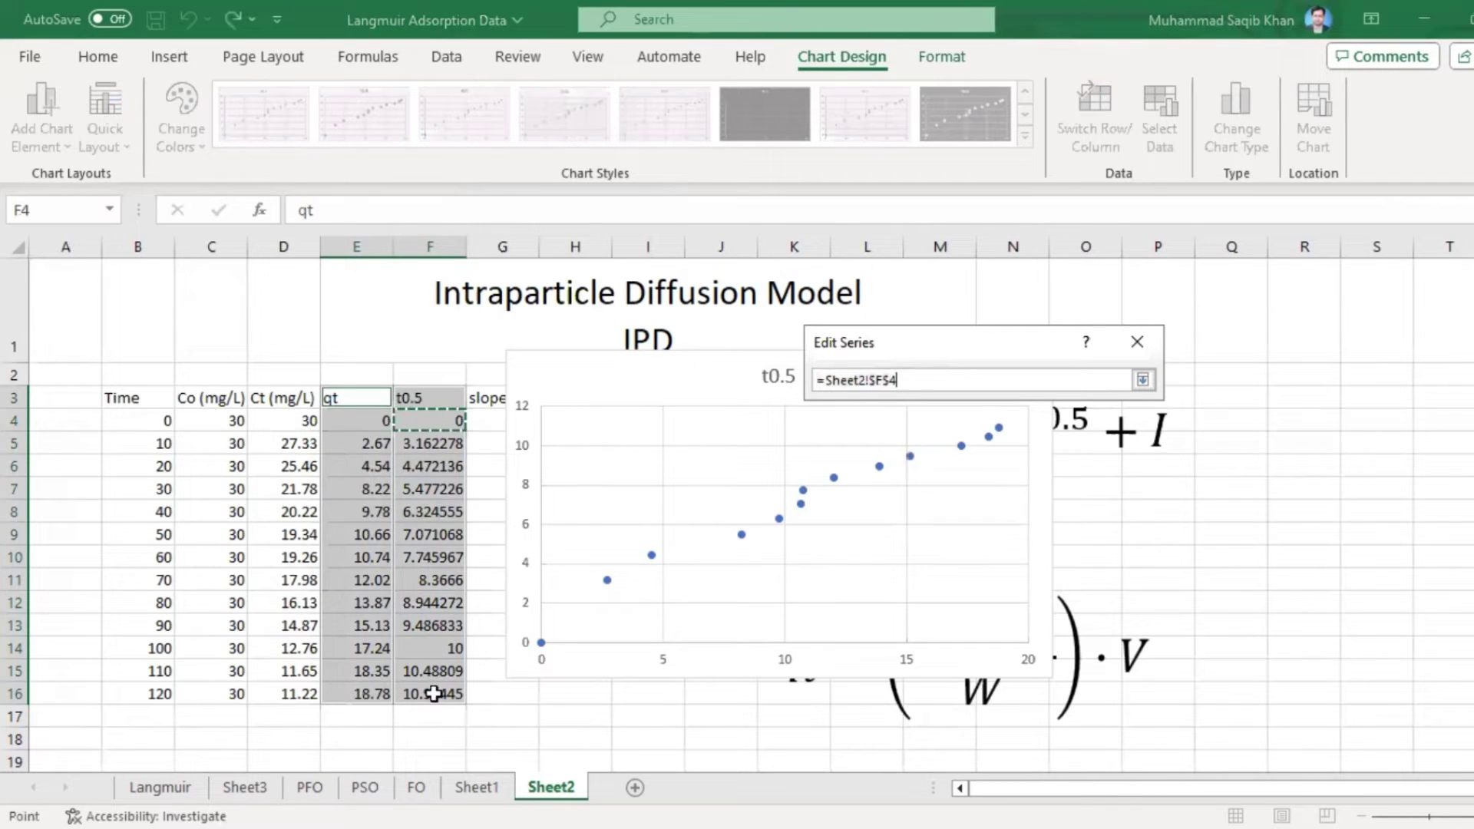
{"action": "left_click", "coordinate": [1142, 380]}
{"action": "left_click", "coordinate": [1027, 490]}
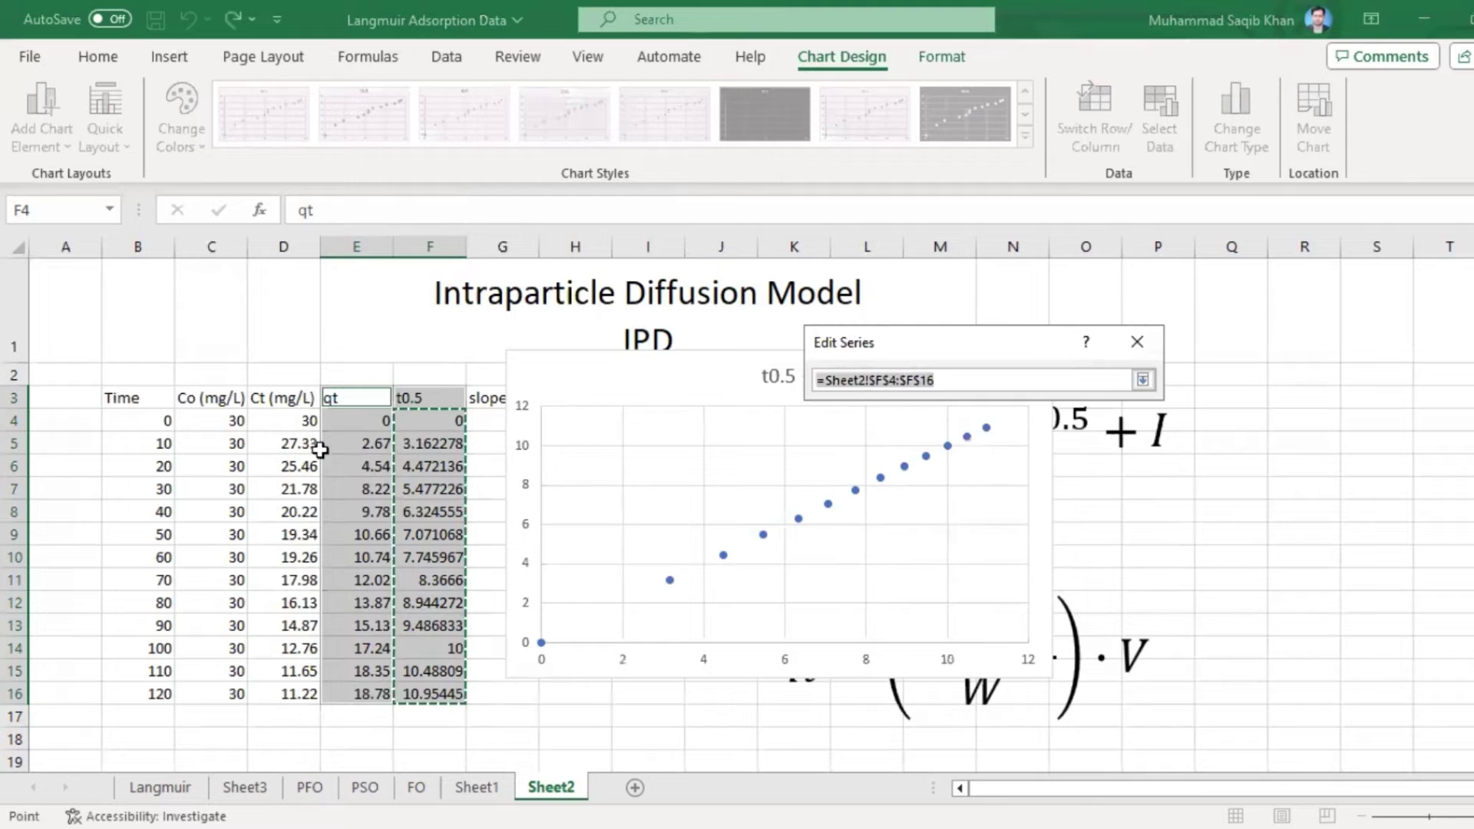
{"action": "left_click", "coordinate": [345, 422]}
{"action": "left_click_drag", "start_coordinate": [345, 422], "coordinate": [379, 695]}
{"action": "left_click", "coordinate": [1144, 379]}
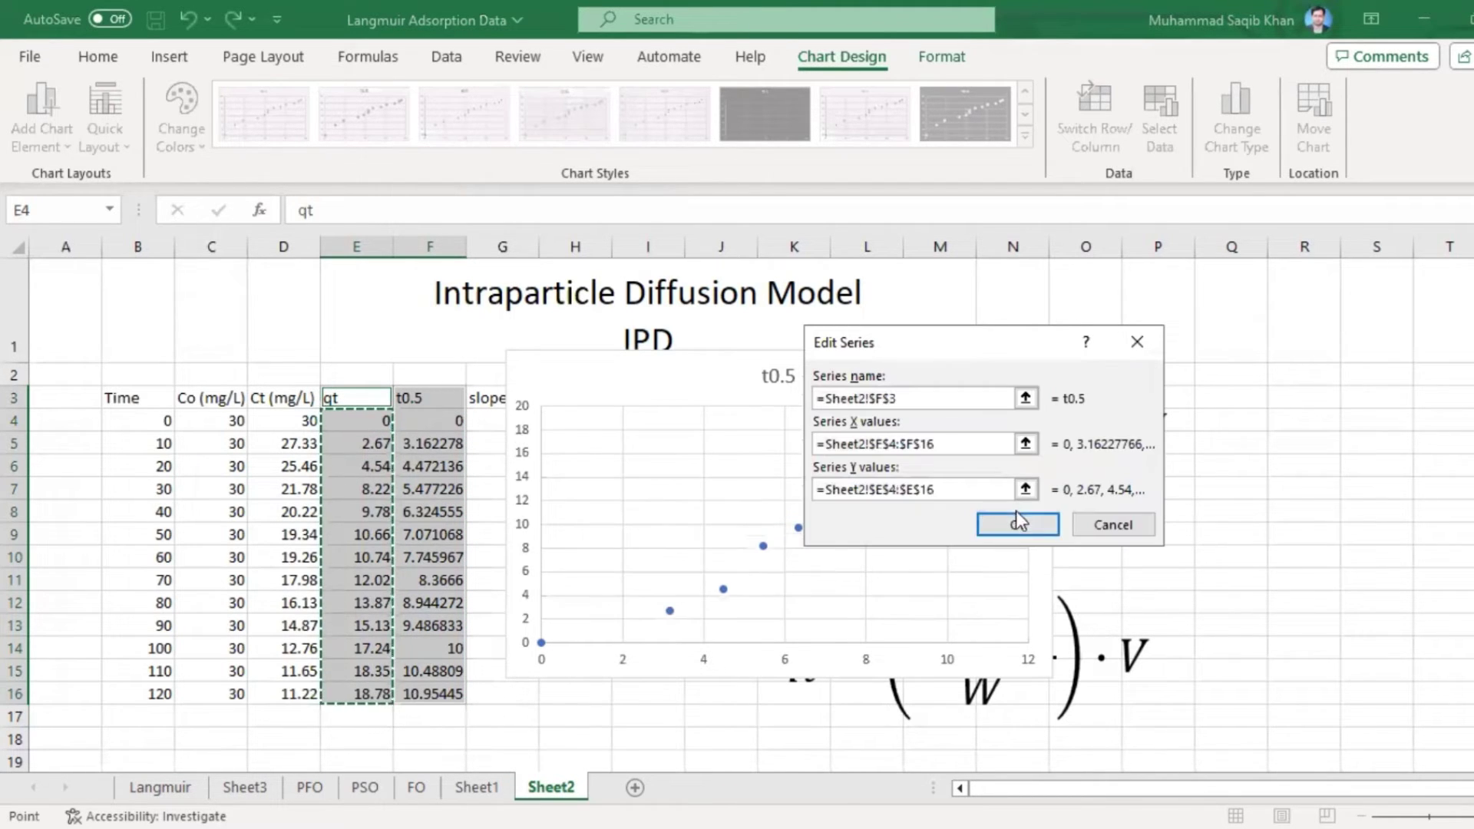
{"action": "left_click", "coordinate": [1019, 522]}
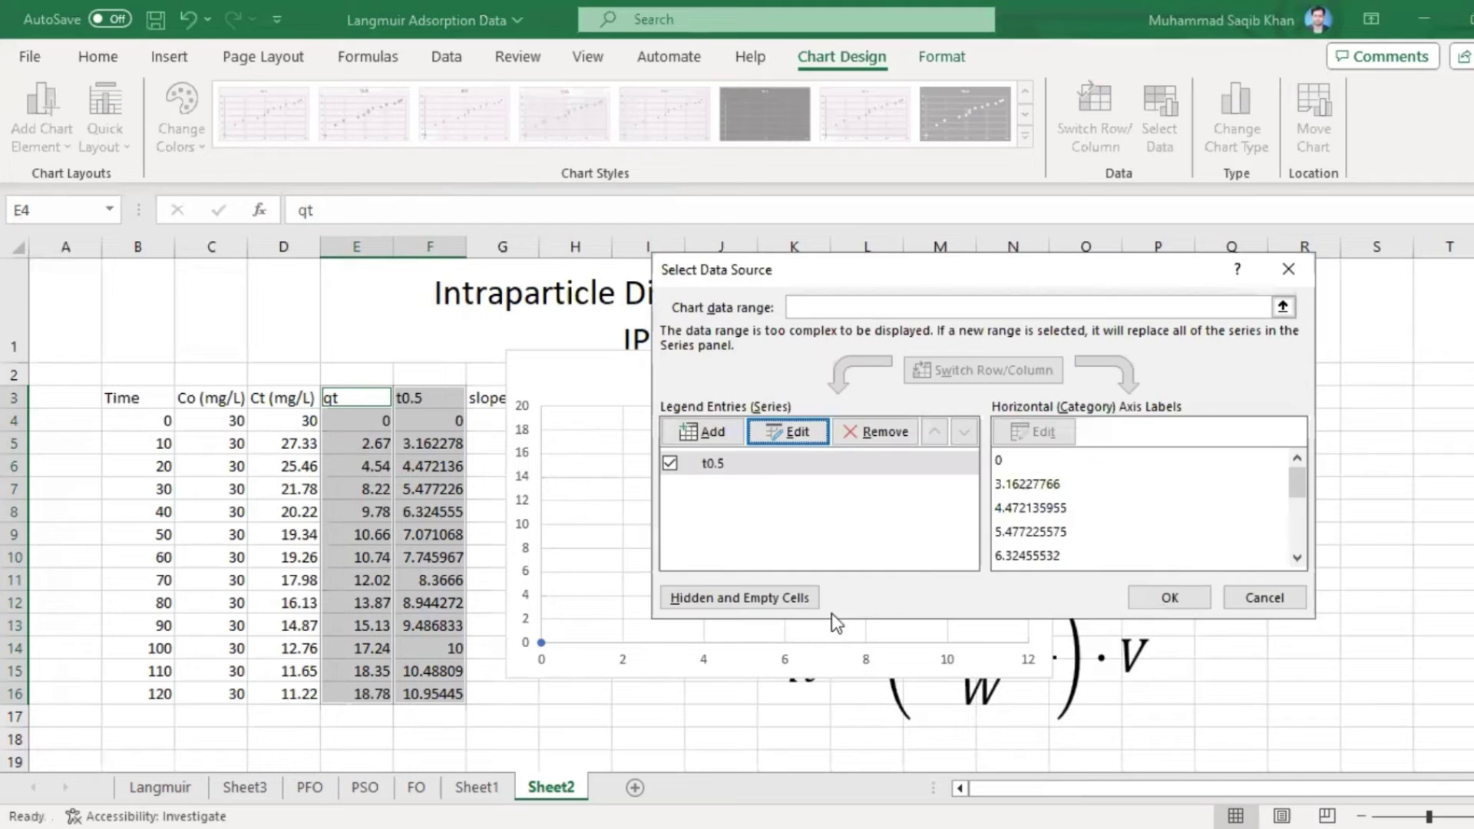
{"action": "left_click", "coordinate": [1166, 605]}
- Change the chart title from t0.5 to IPD
{"action": "left_click", "coordinate": [778, 375]}
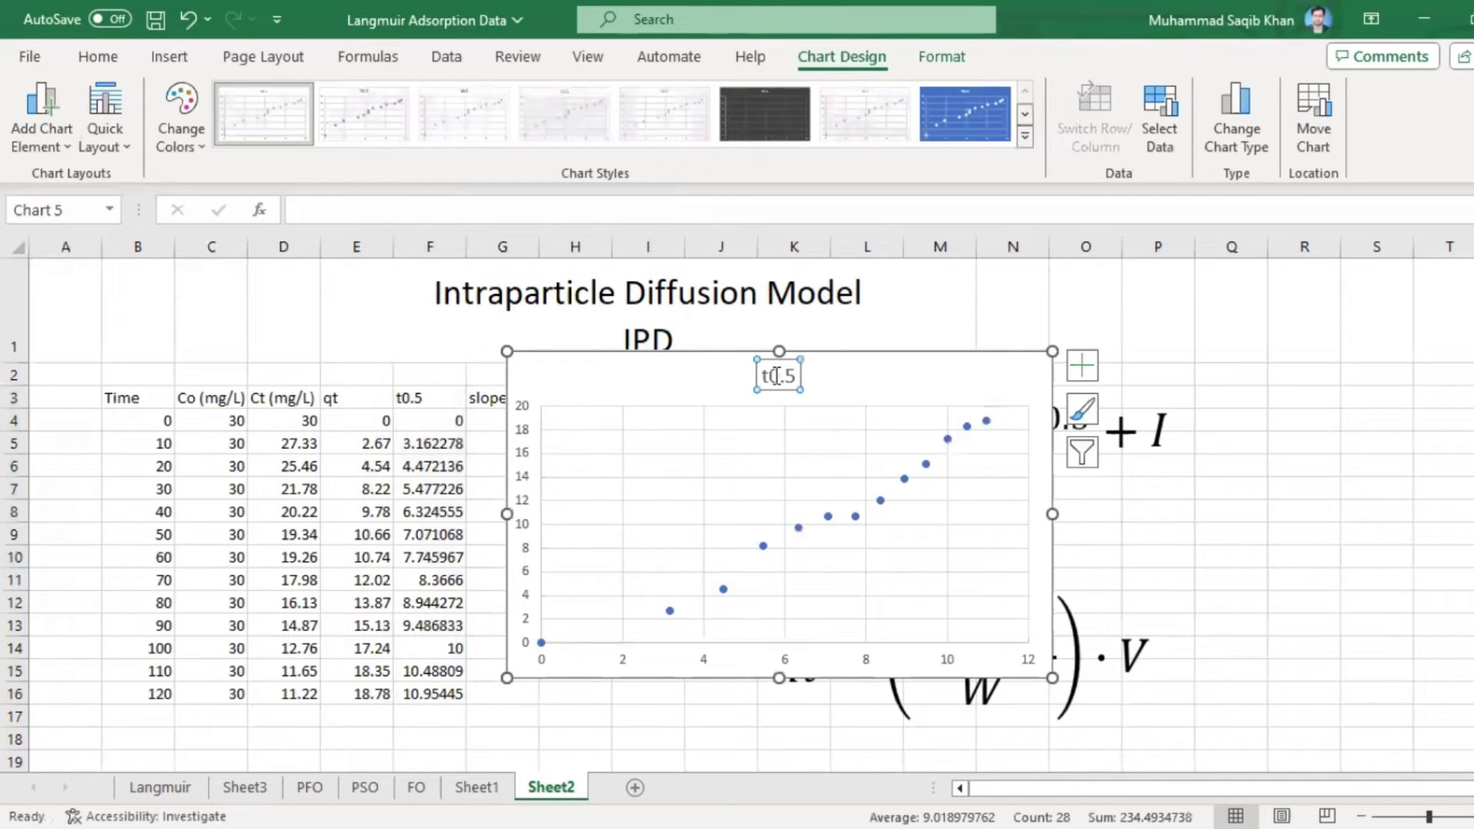
{"action": "double_click", "coordinate": [767, 375]}
{"action": "left_click_drag", "start_coordinate": [764, 375], "coordinate": [797, 379]}
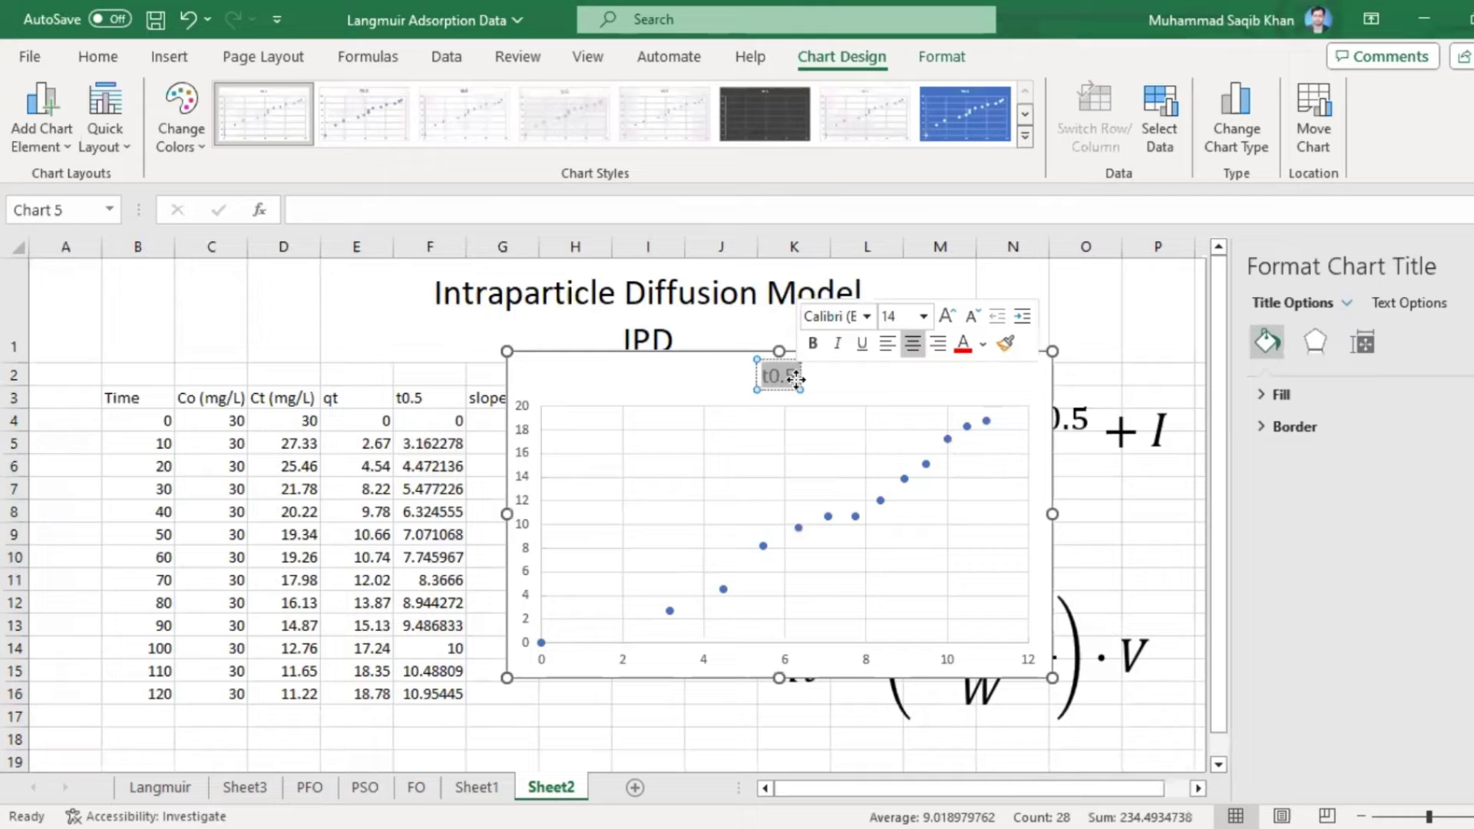
{"action": "type", "text": "Intrapa"}
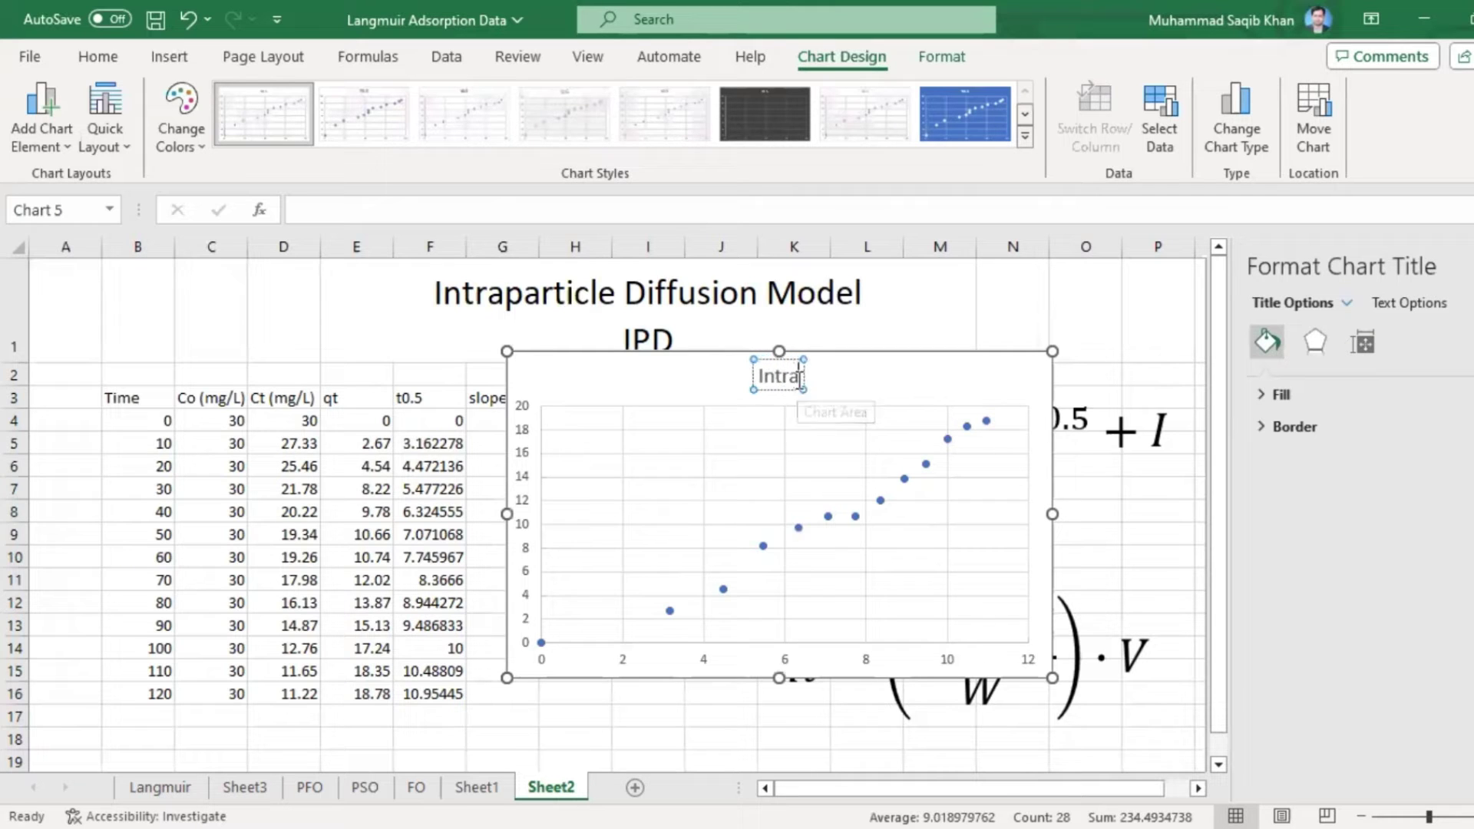
{"action": "key", "text": "BackSpace"}
{"action": "key", "text": "BackSpace"}
{"action": "key", "text": "BackSpace"}
{"action": "key", "text": "BackSpace"}
{"action": "key", "text": "BackSpace"}
{"action": "key", "text": "BackSpace"}
{"action": "key", "text": "BackSpace"}
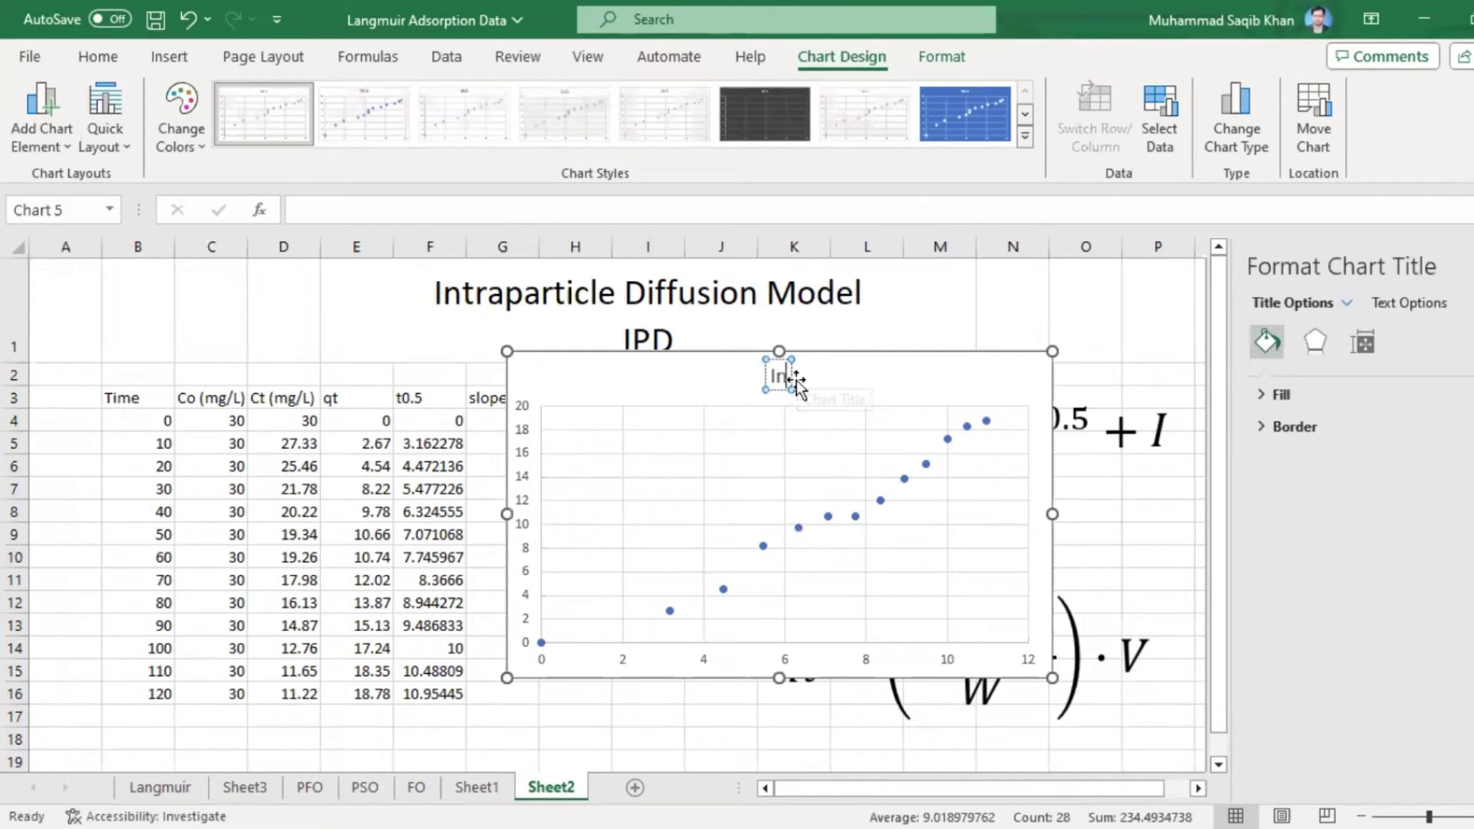
{"action": "type", "text": "IPD"}
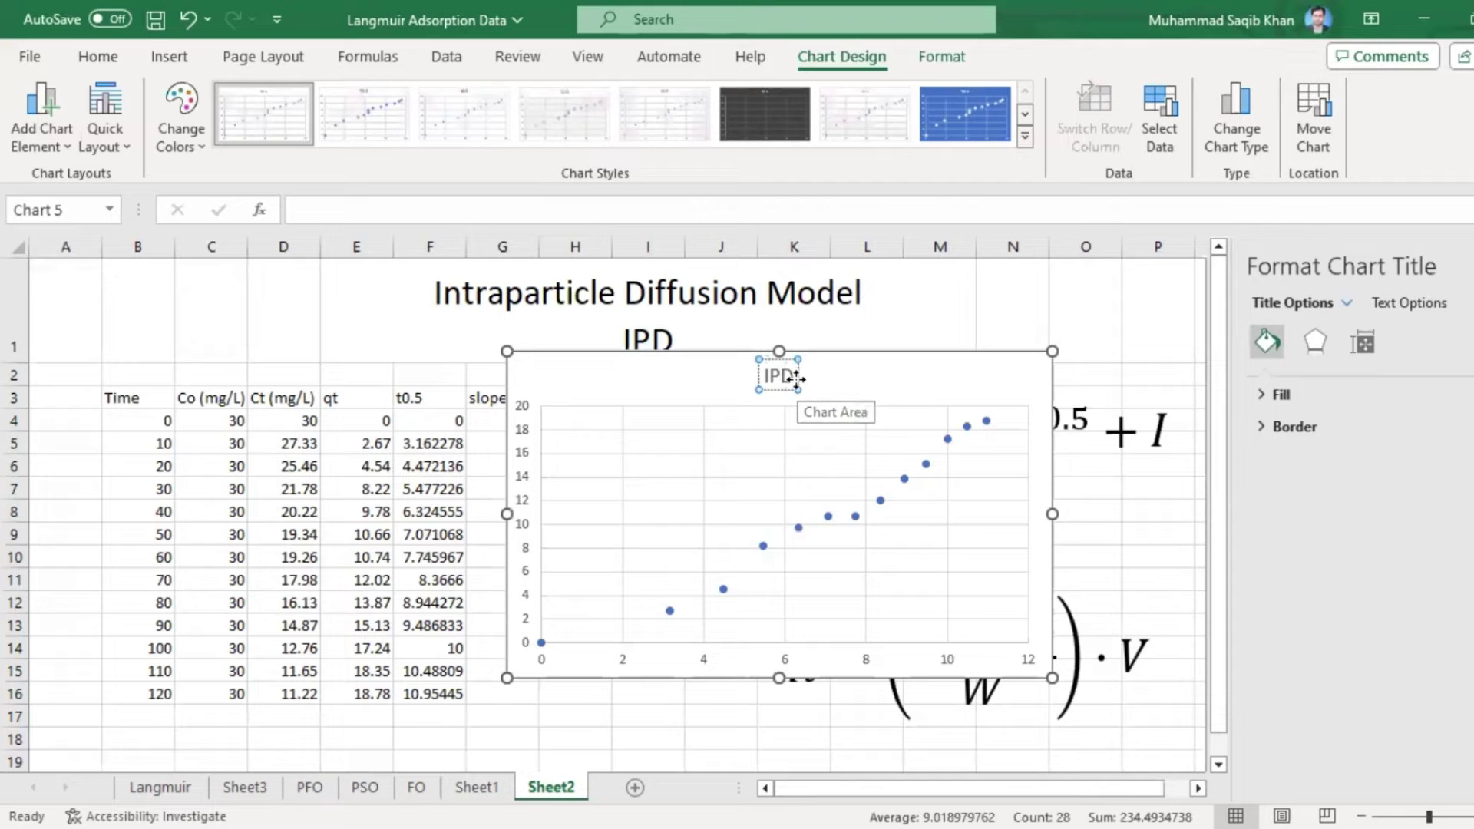
- Move the chart beside the data table, starting around row 5
{"action": "left_click", "coordinate": [622, 388]}
{"action": "left_click_drag", "start_coordinate": [622, 388], "coordinate": [482, 645]}
{"action": "left_click_drag", "start_coordinate": [751, 634], "coordinate": [842, 474]}
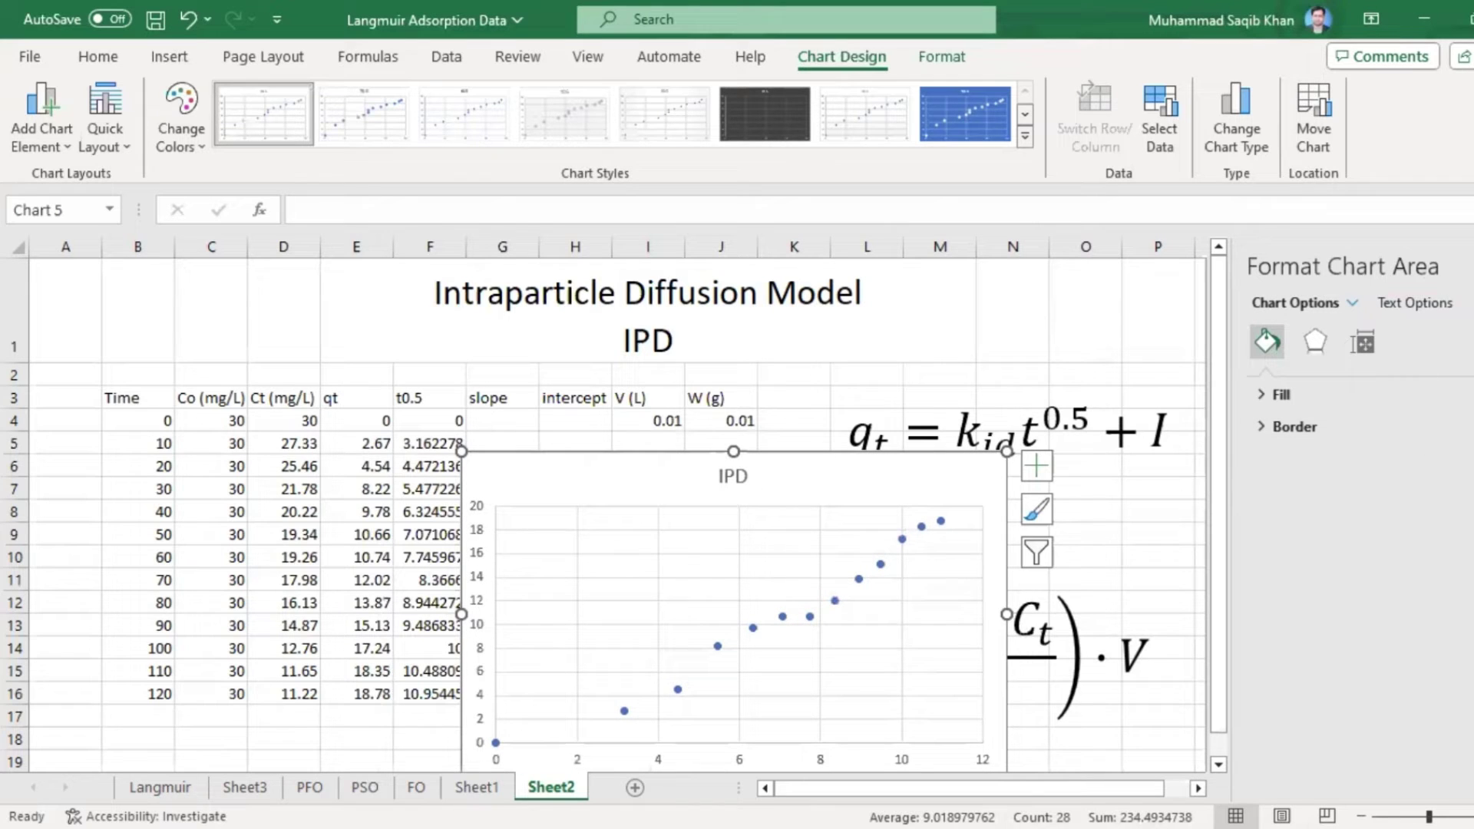
{"action": "scroll", "coordinate": [1372, 526], "scroll_direction": "down", "scroll_amount": 1}
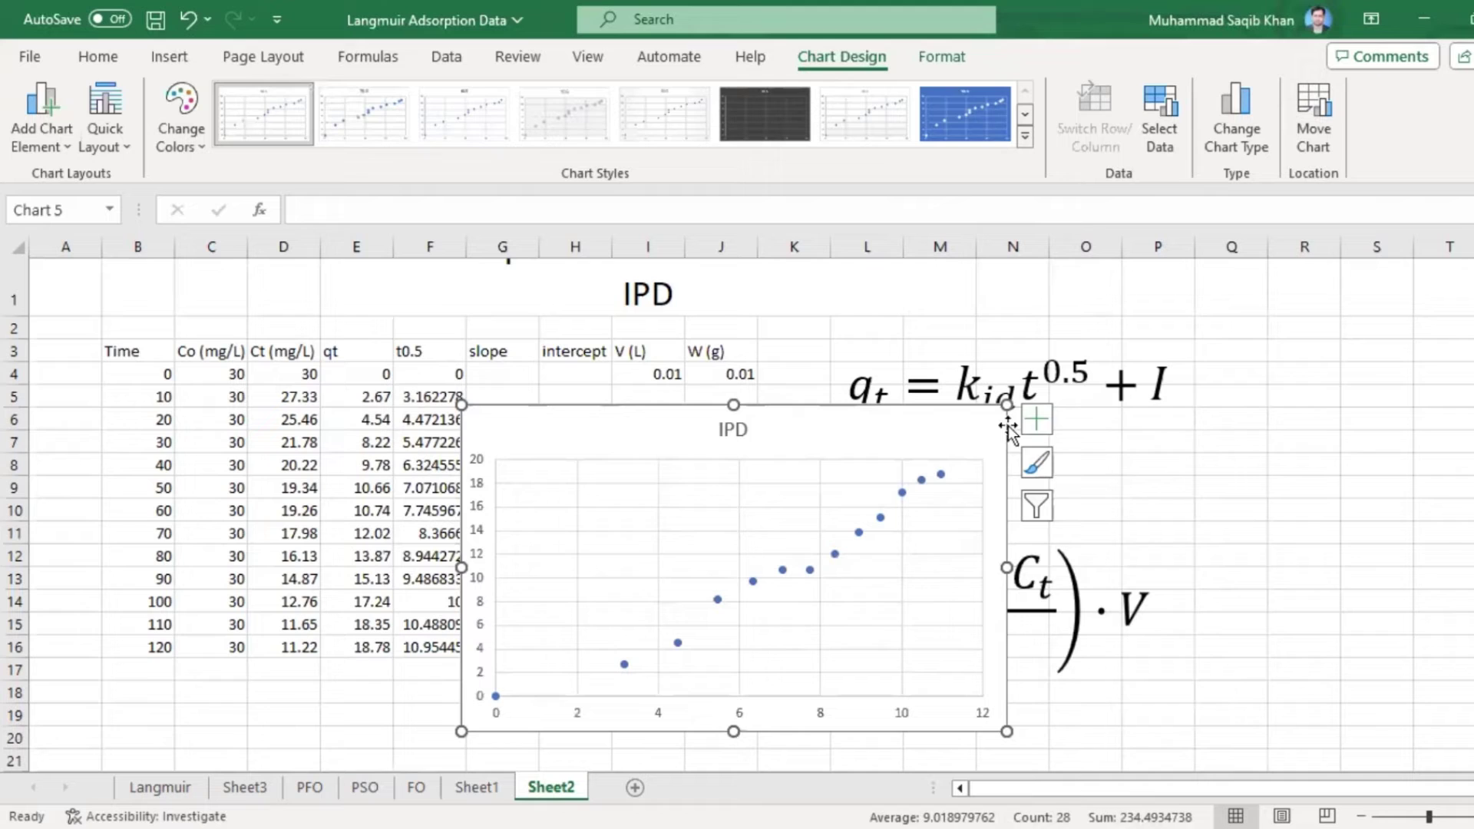
- Add a linear trendline showing y = 1.826x - 2.0684 and R² = 0.9649, label at upper left
{"action": "left_click", "coordinate": [1037, 420]}
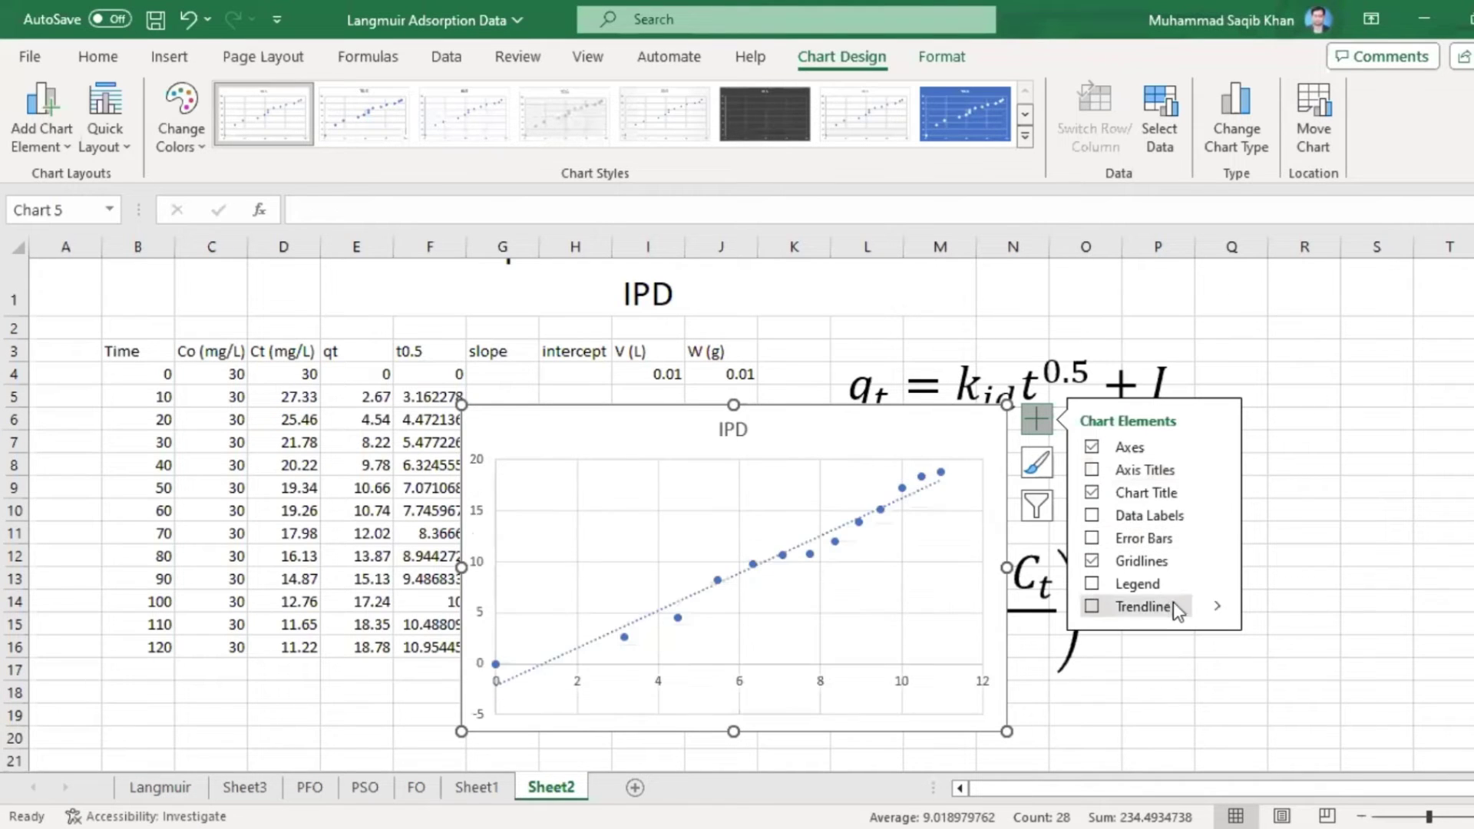
{"action": "left_click", "coordinate": [1219, 609]}
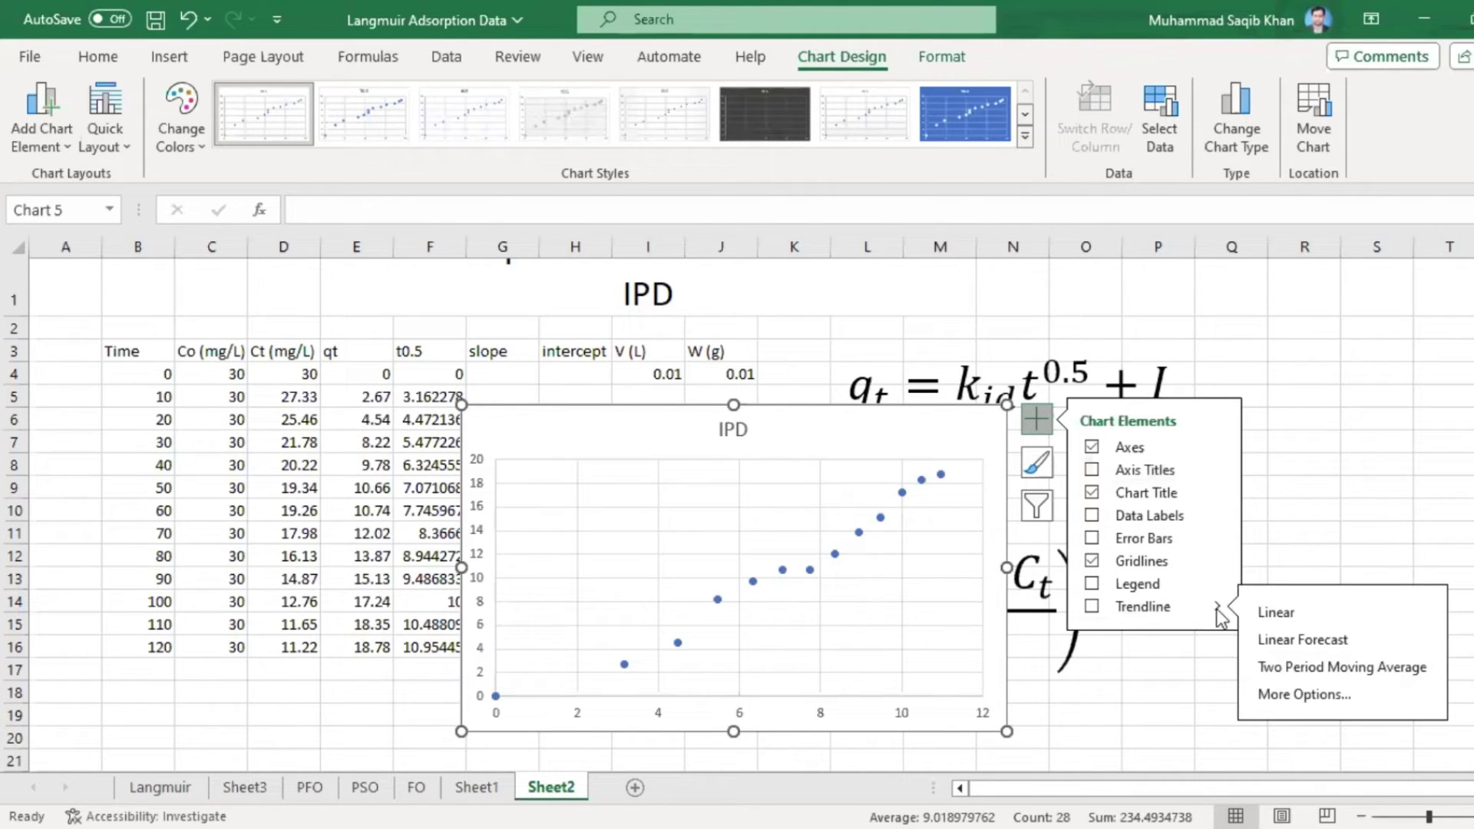
{"action": "left_click", "coordinate": [1309, 685]}
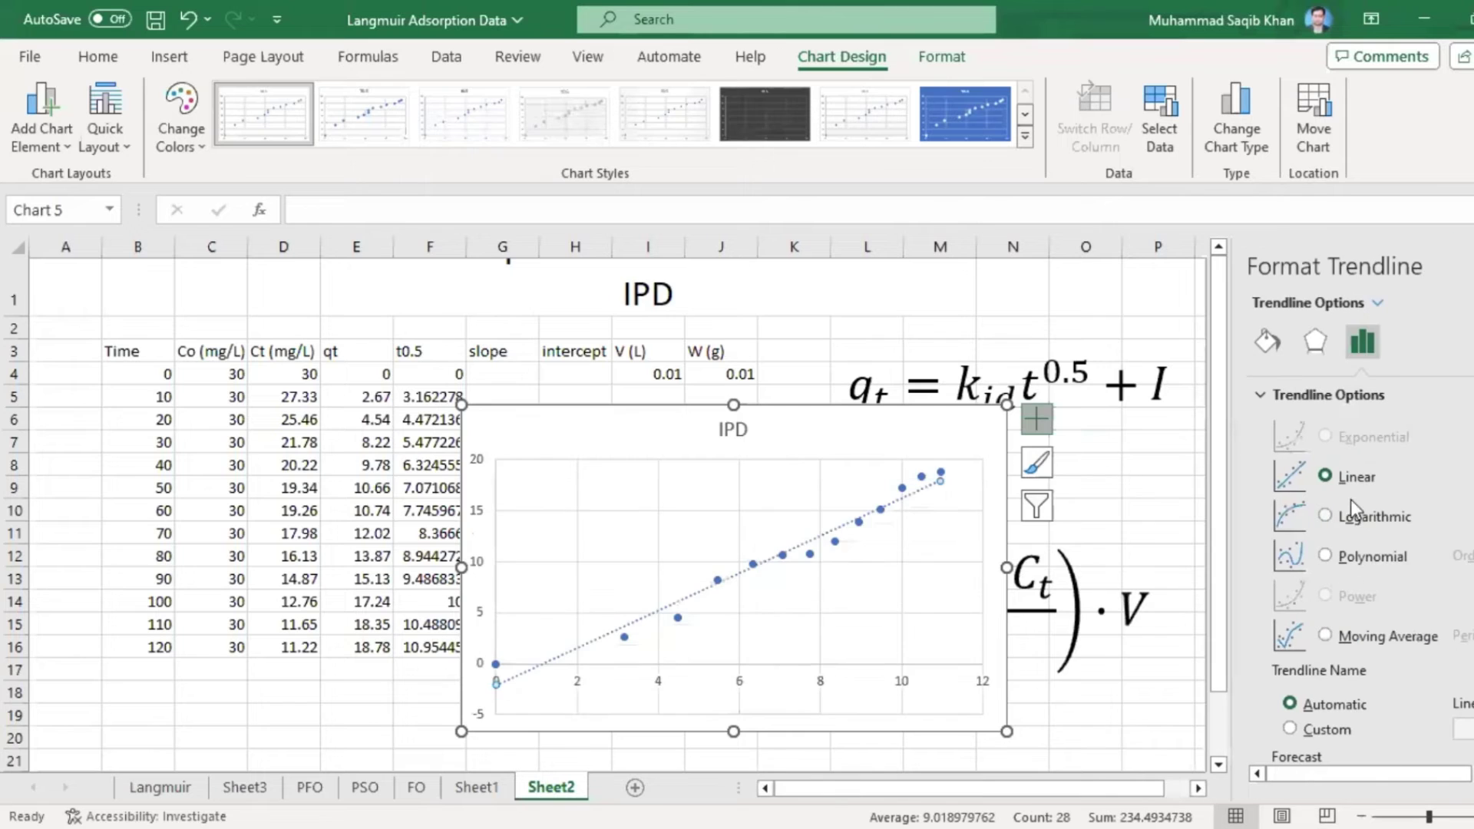
{"action": "scroll", "coordinate": [1359, 576], "scroll_direction": "down", "scroll_amount": 3}
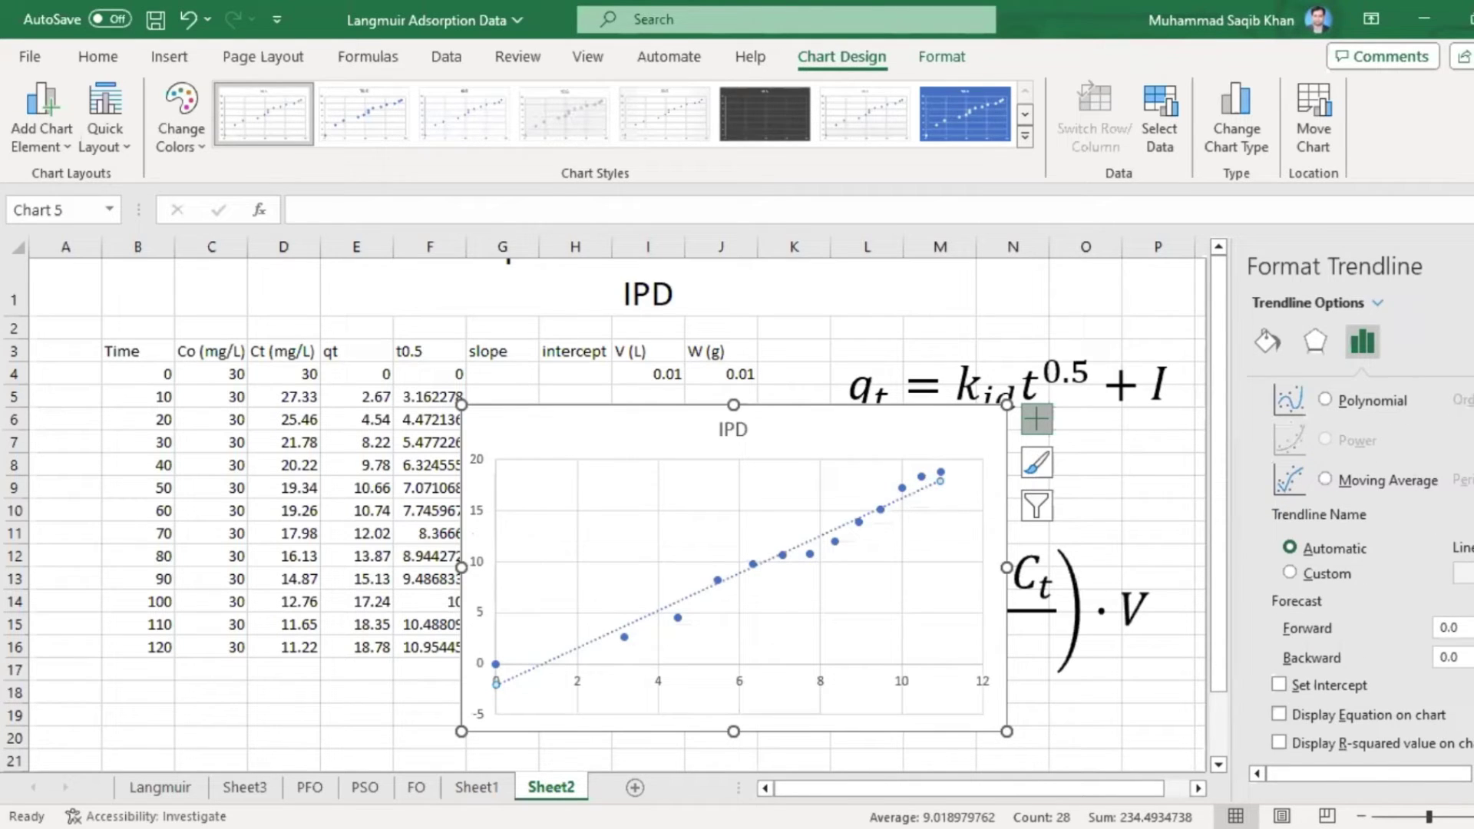
{"action": "left_click", "coordinate": [1356, 718]}
{"action": "left_click", "coordinate": [1278, 745]}
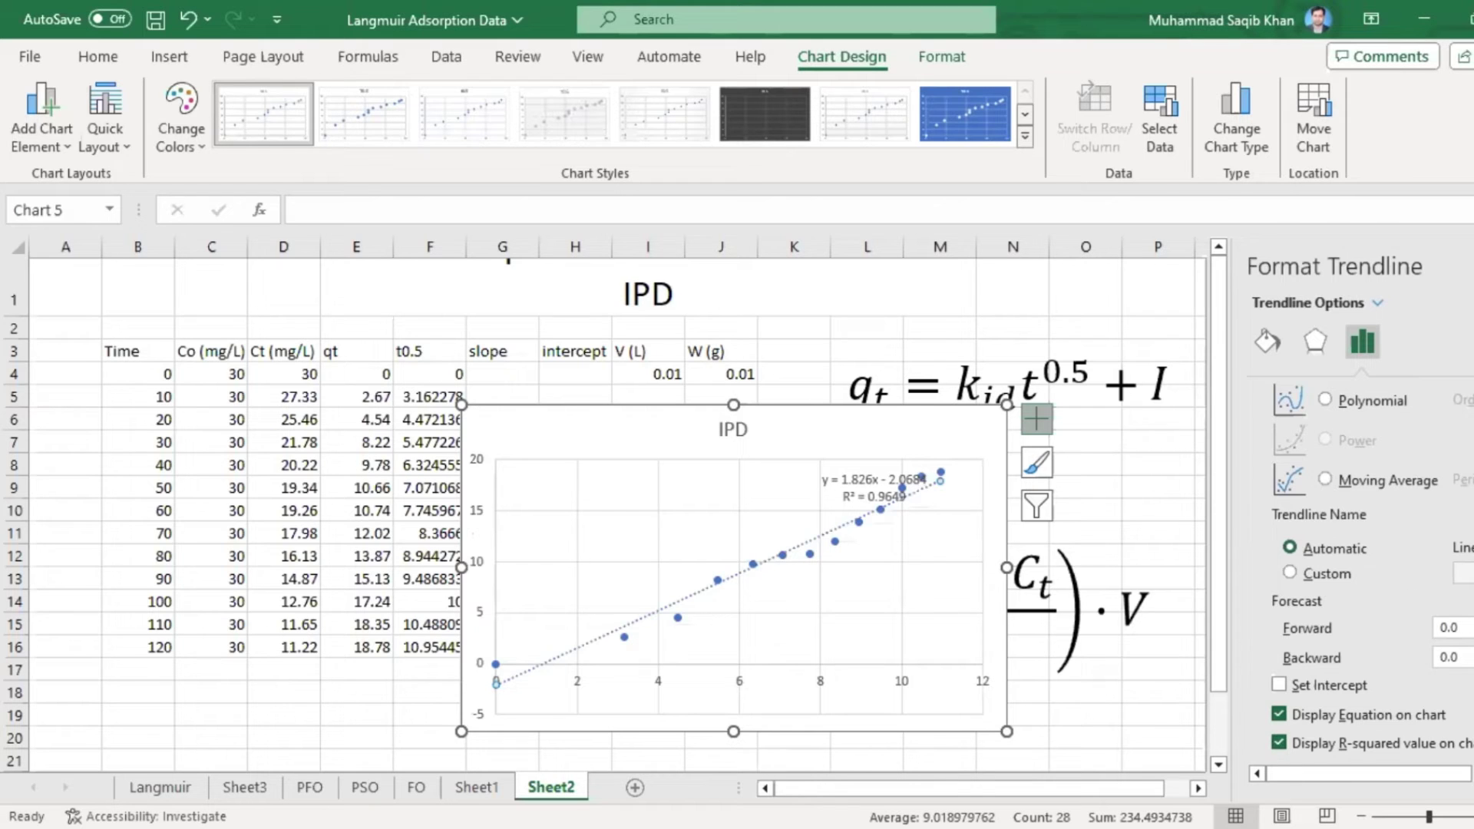
{"action": "left_click", "coordinate": [834, 474]}
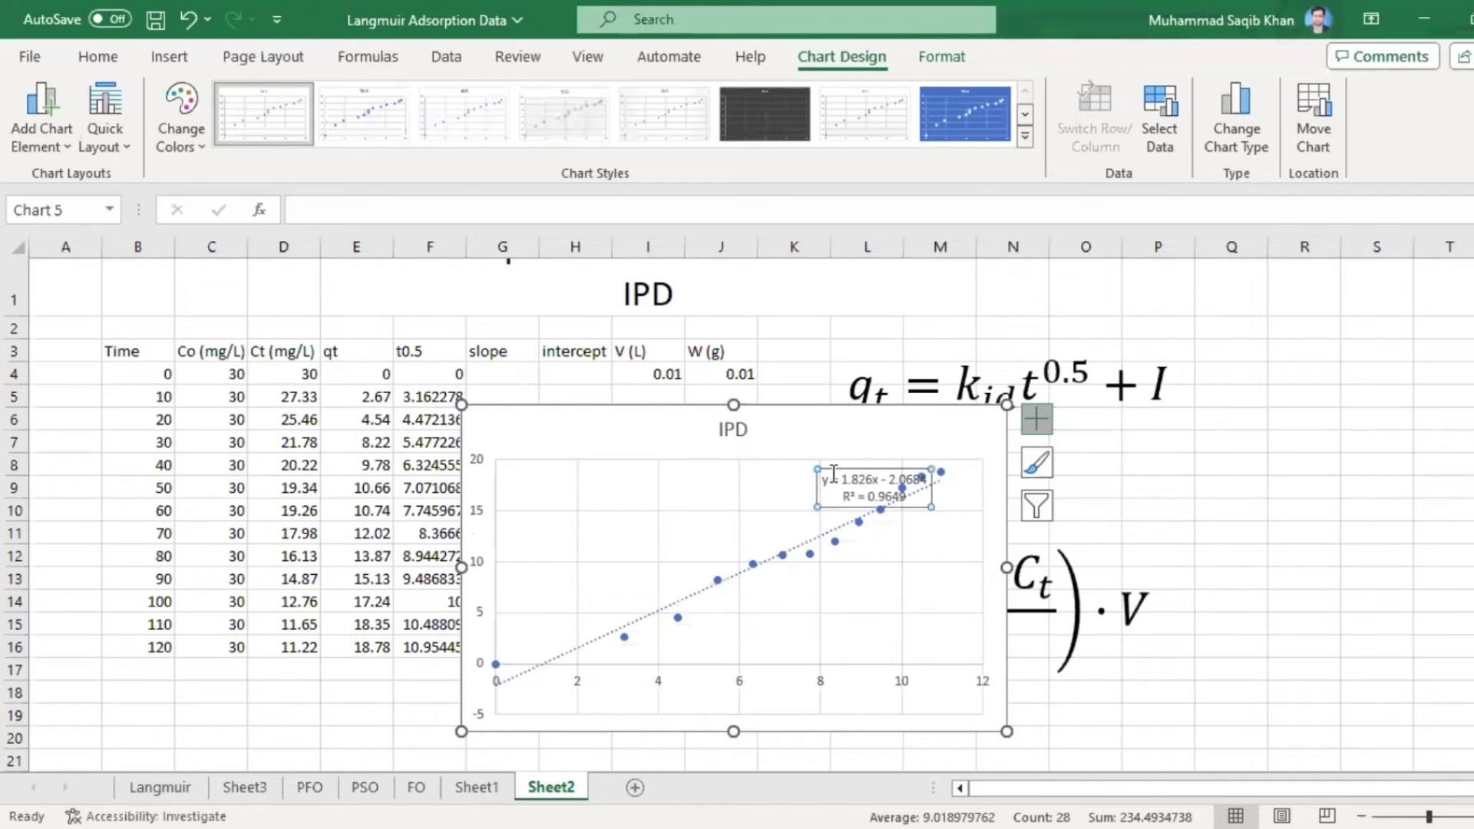
{"action": "left_click_drag", "start_coordinate": [830, 468], "coordinate": [562, 477]}
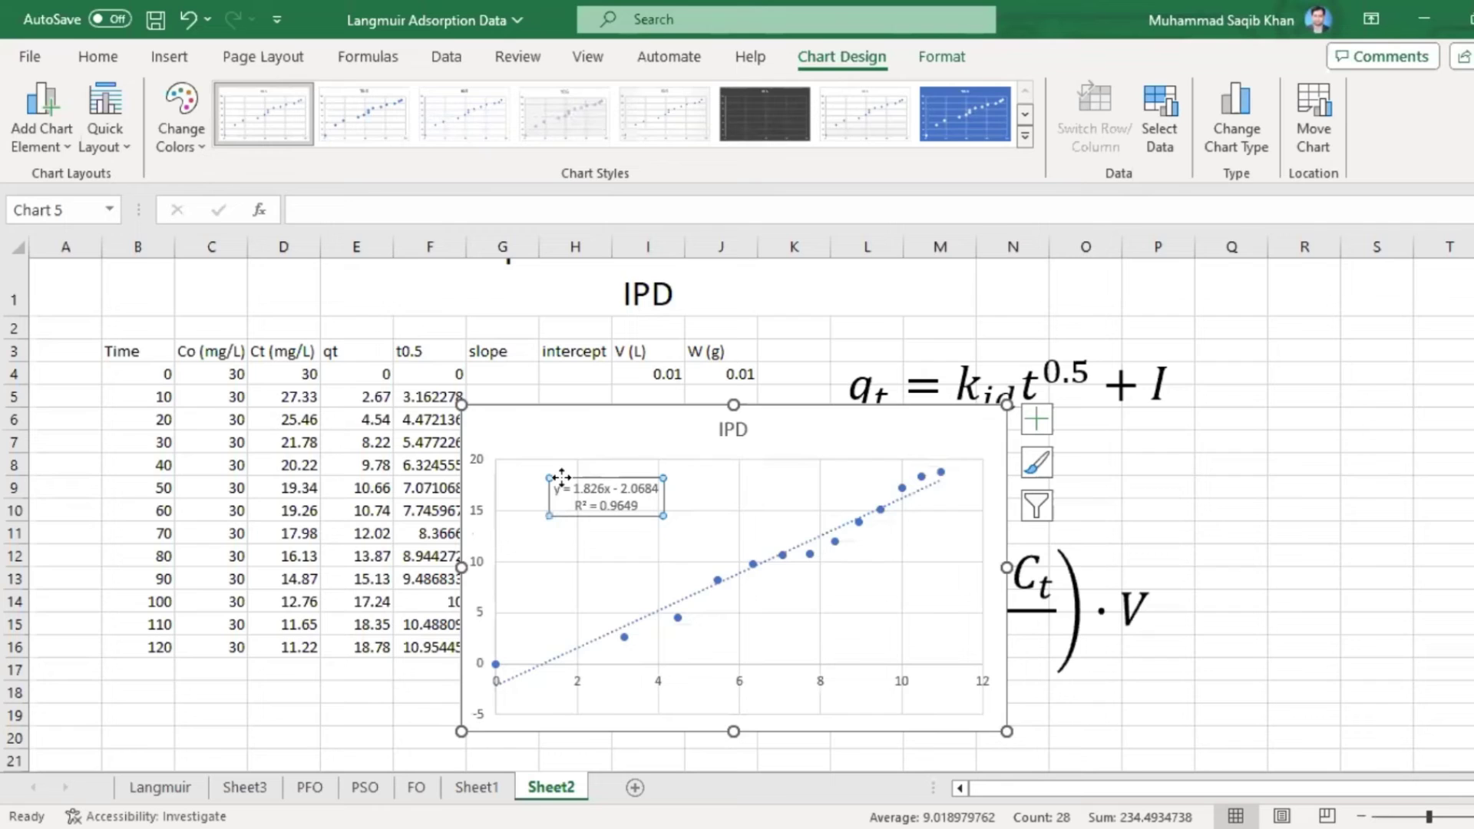
- Enter slope 1.826 in G4 and intercept -2.06 in H4, moving the chart aside
{"action": "left_click", "coordinate": [507, 373]}
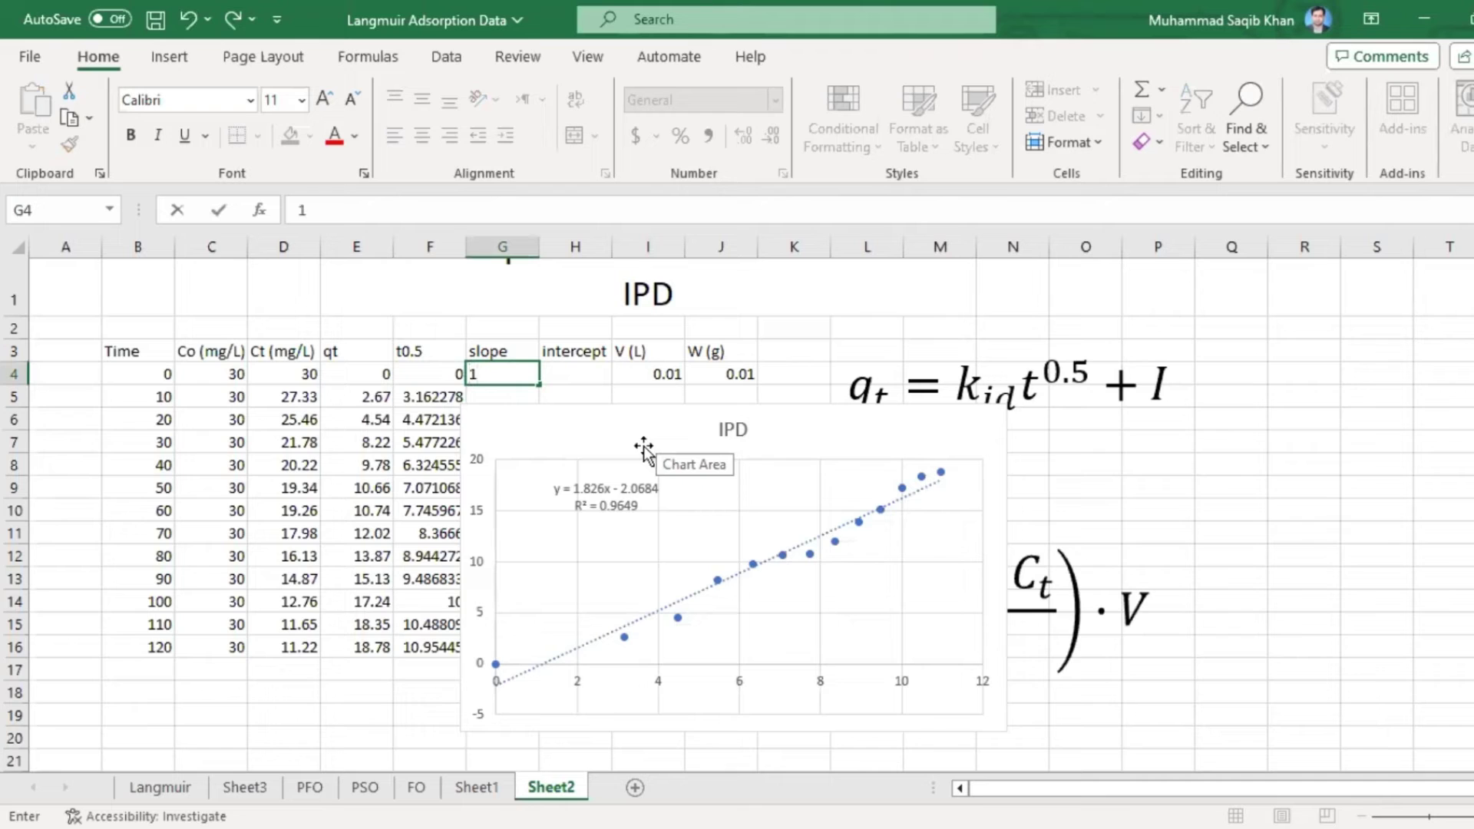
{"action": "type", "text": ".826"}
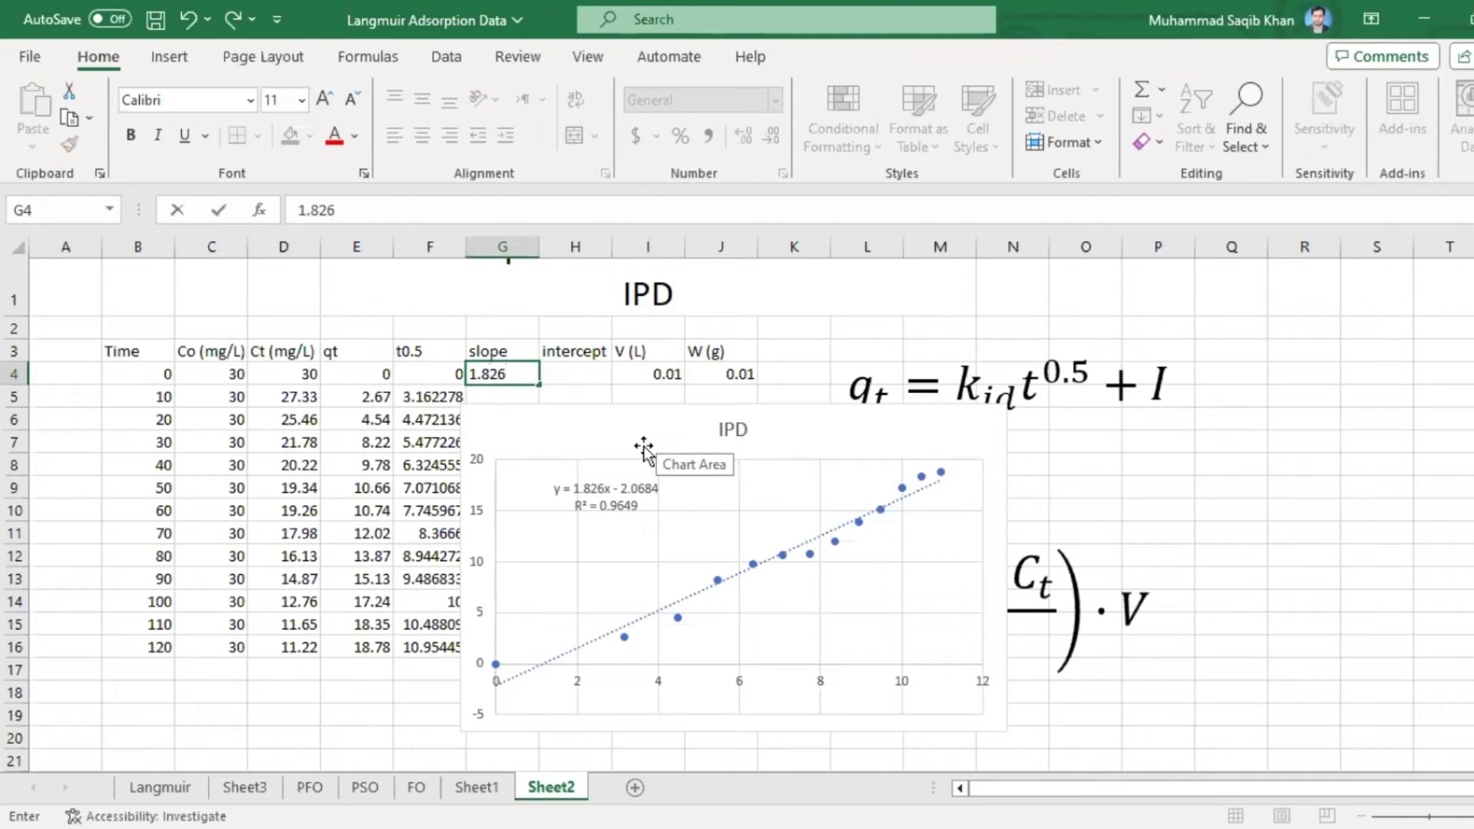
{"action": "left_click", "coordinate": [577, 373]}
{"action": "double_click", "coordinate": [577, 374]}
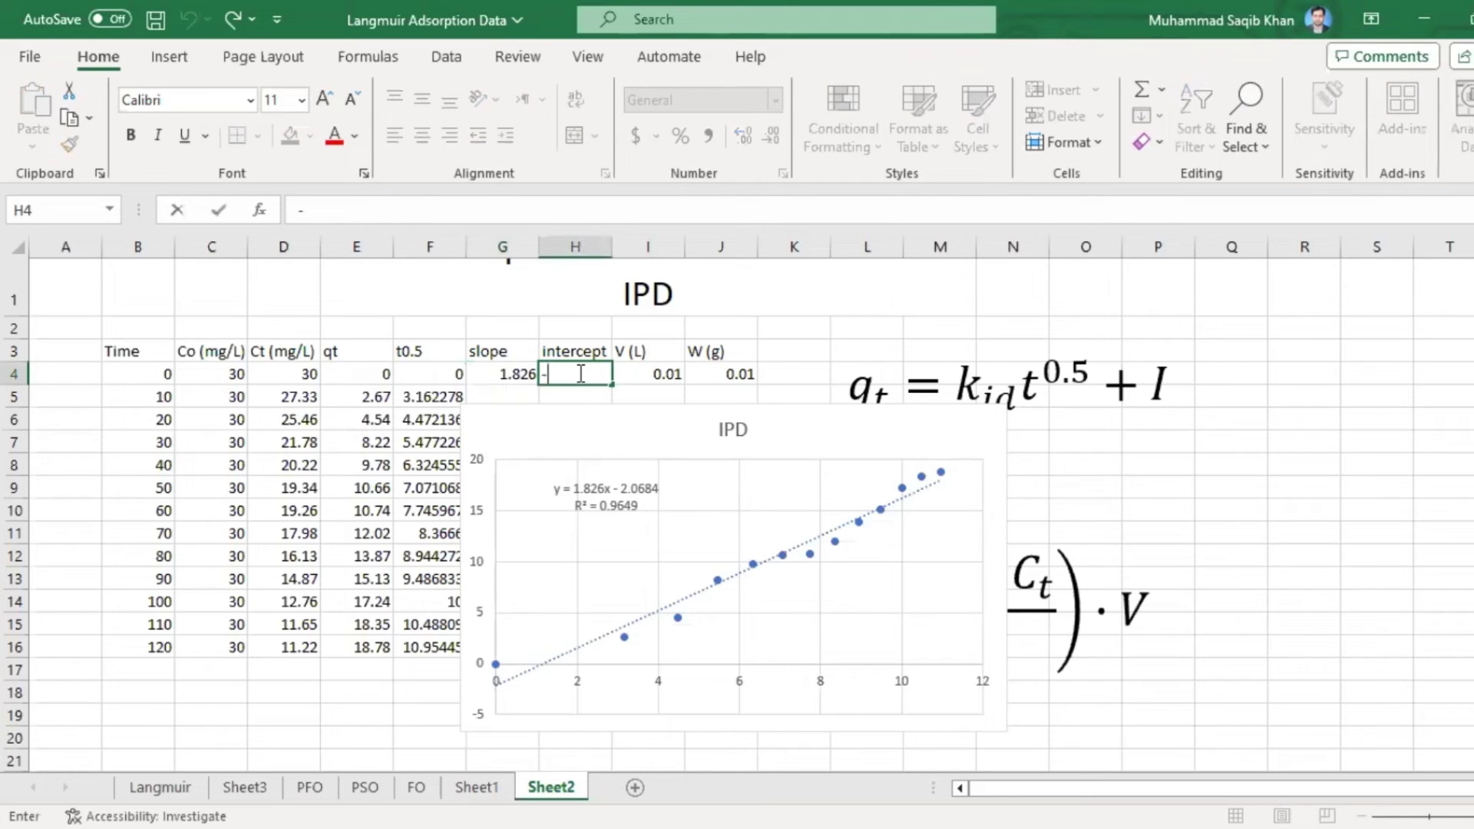
{"action": "type", "text": "-2."}
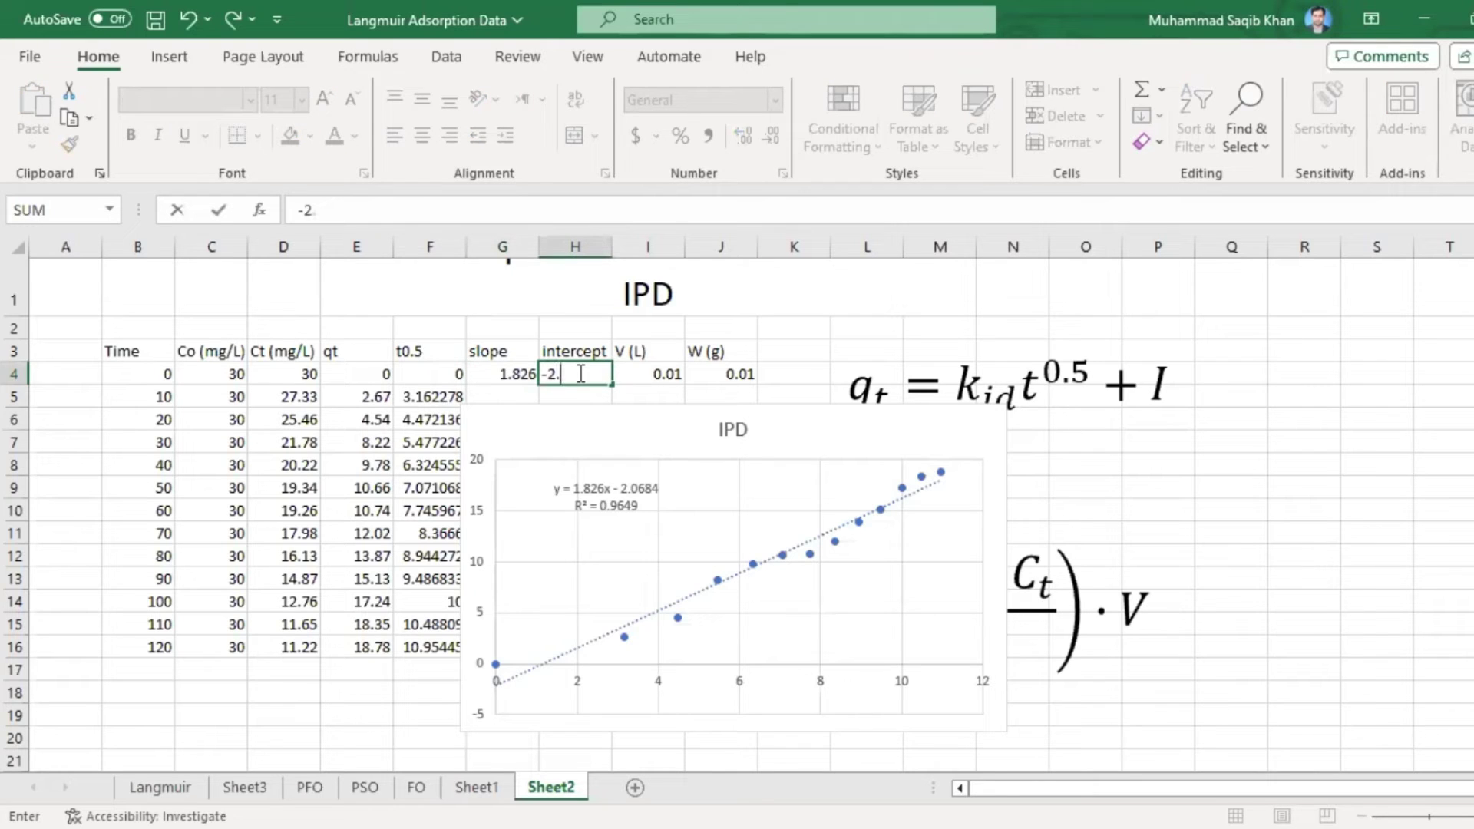
{"action": "type", "text": "06"}
{"action": "left_click", "coordinate": [488, 393]}
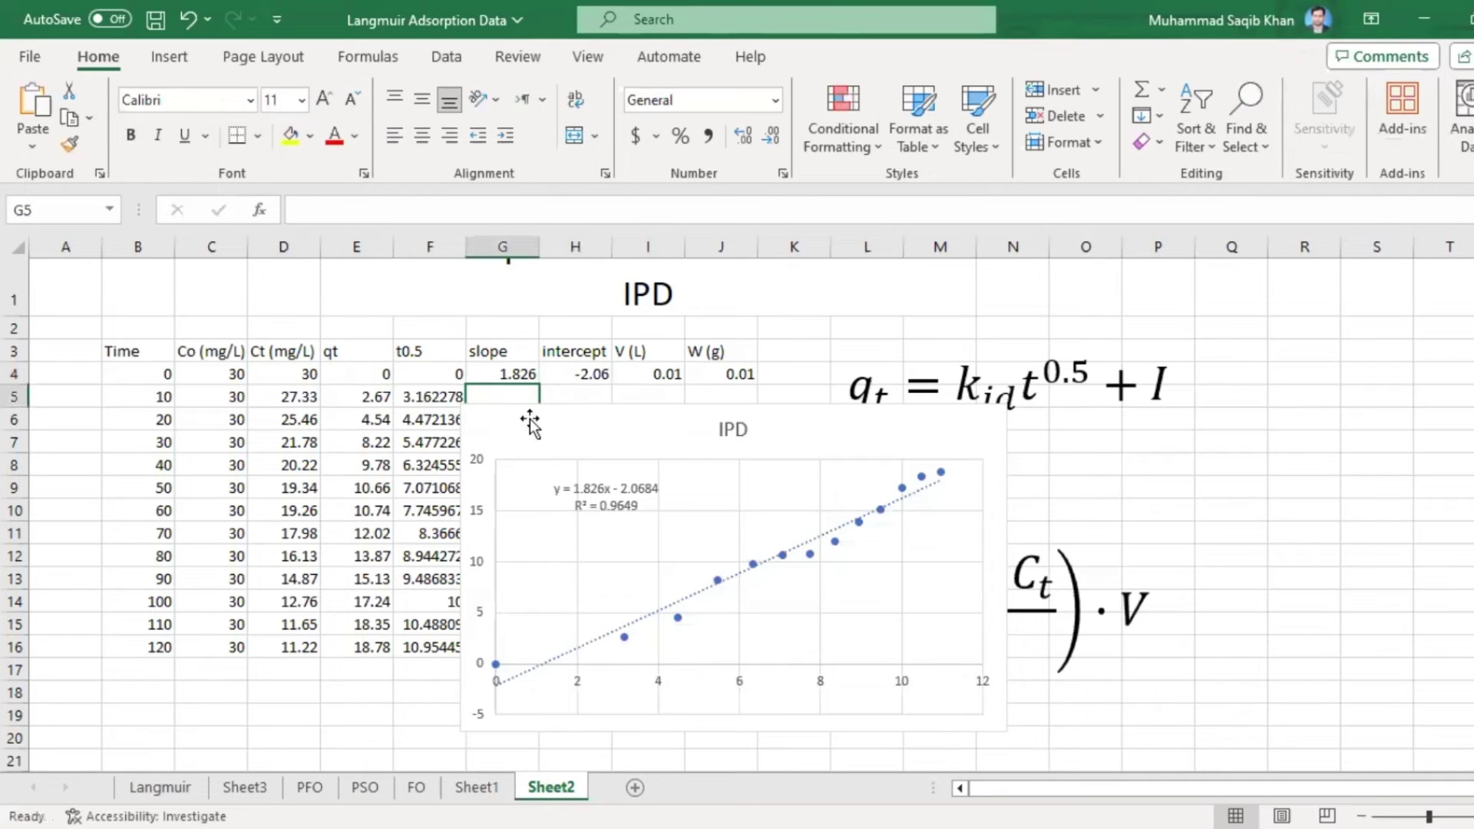
{"action": "left_click_drag", "start_coordinate": [530, 422], "coordinate": [568, 470]}
{"action": "left_click", "coordinate": [568, 378]}
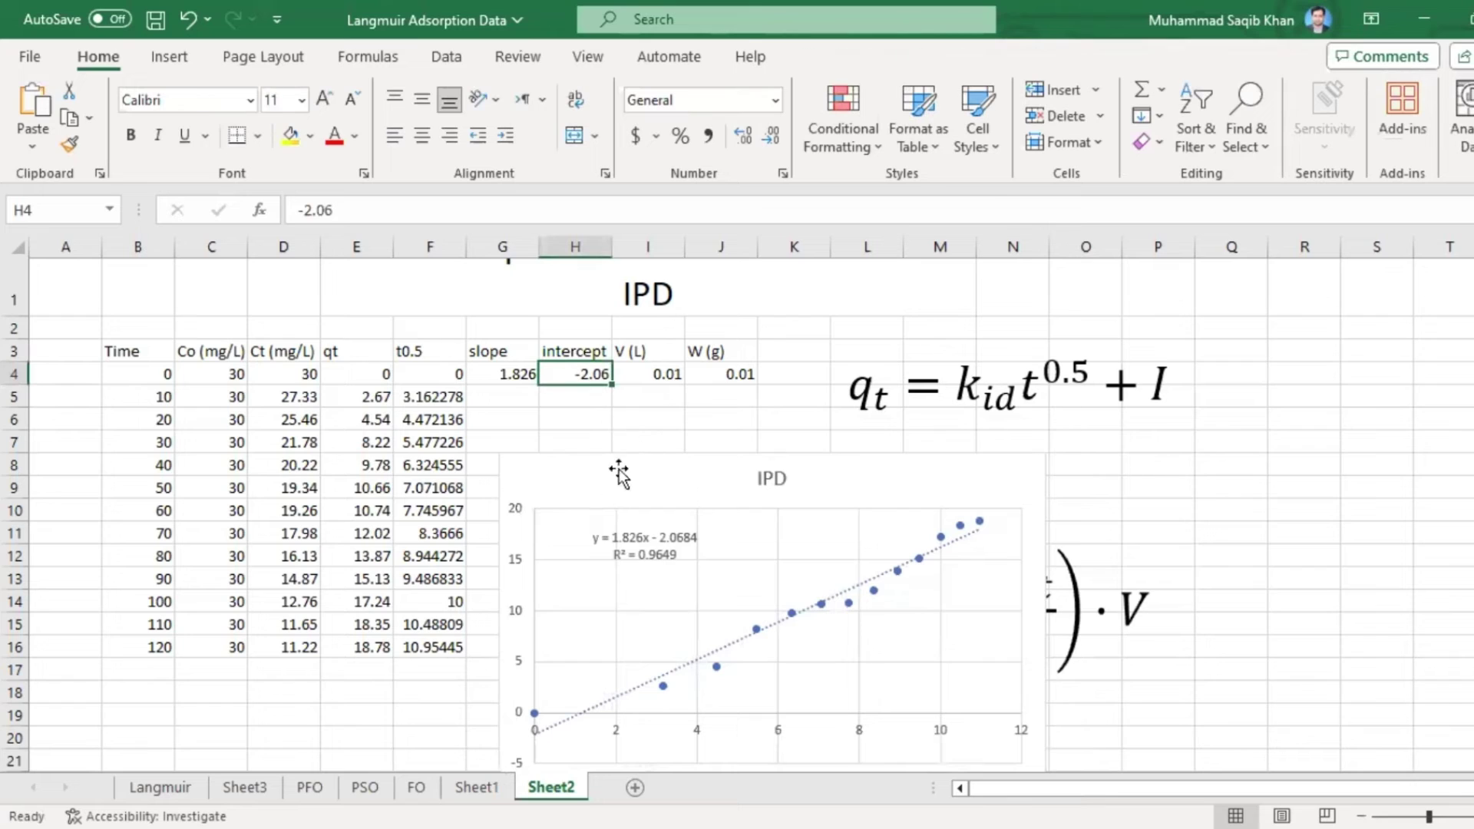
- Add an R2 heading in K3 with 0.96 in K4, and reposition the chart beside the table
{"action": "left_click", "coordinate": [793, 343]}
{"action": "type", "text": "R"}
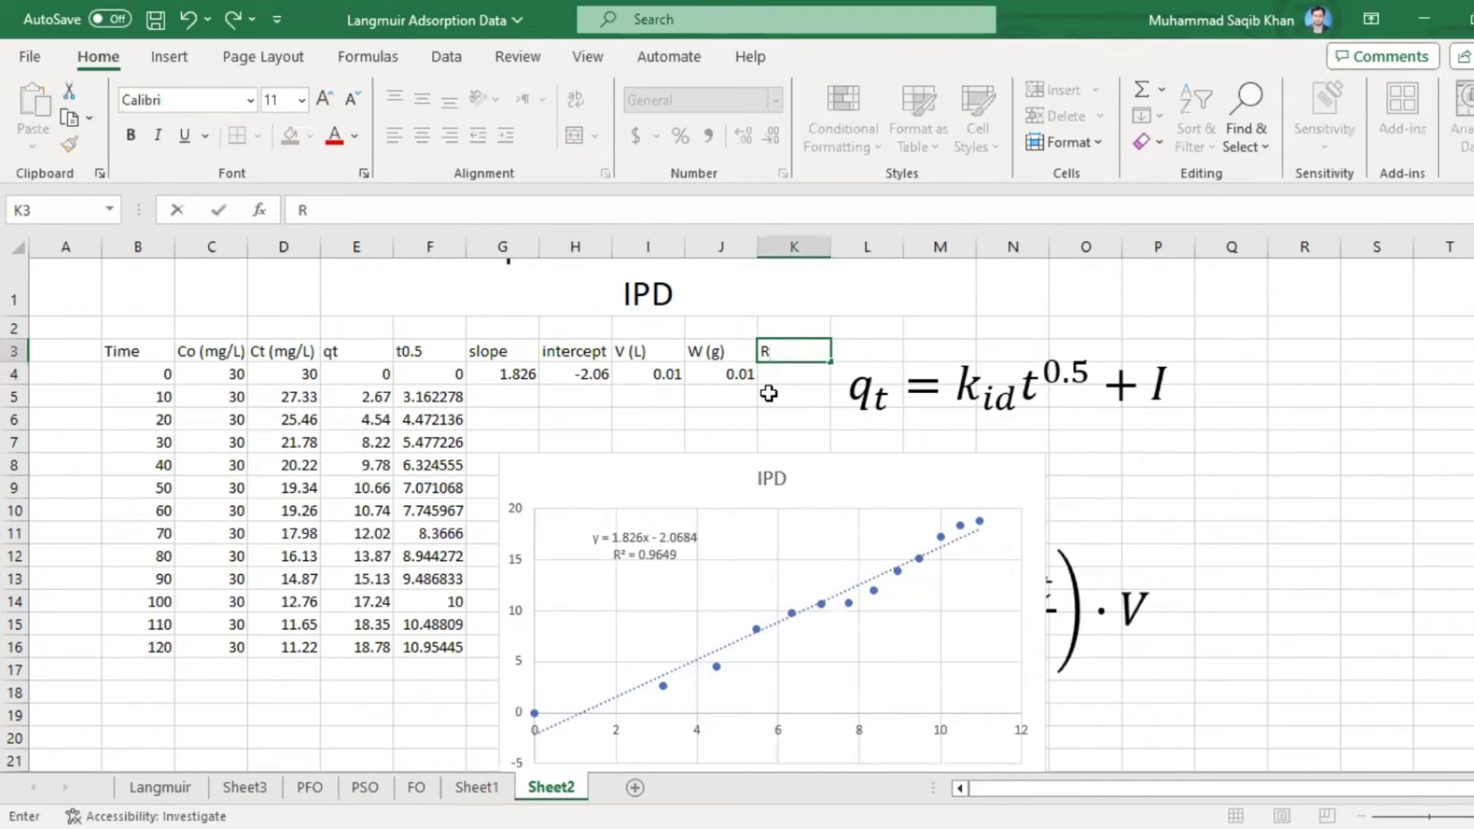
{"action": "type", "text": "2"}
{"action": "left_click", "coordinate": [767, 371]}
{"action": "type", "text": "0.9"}
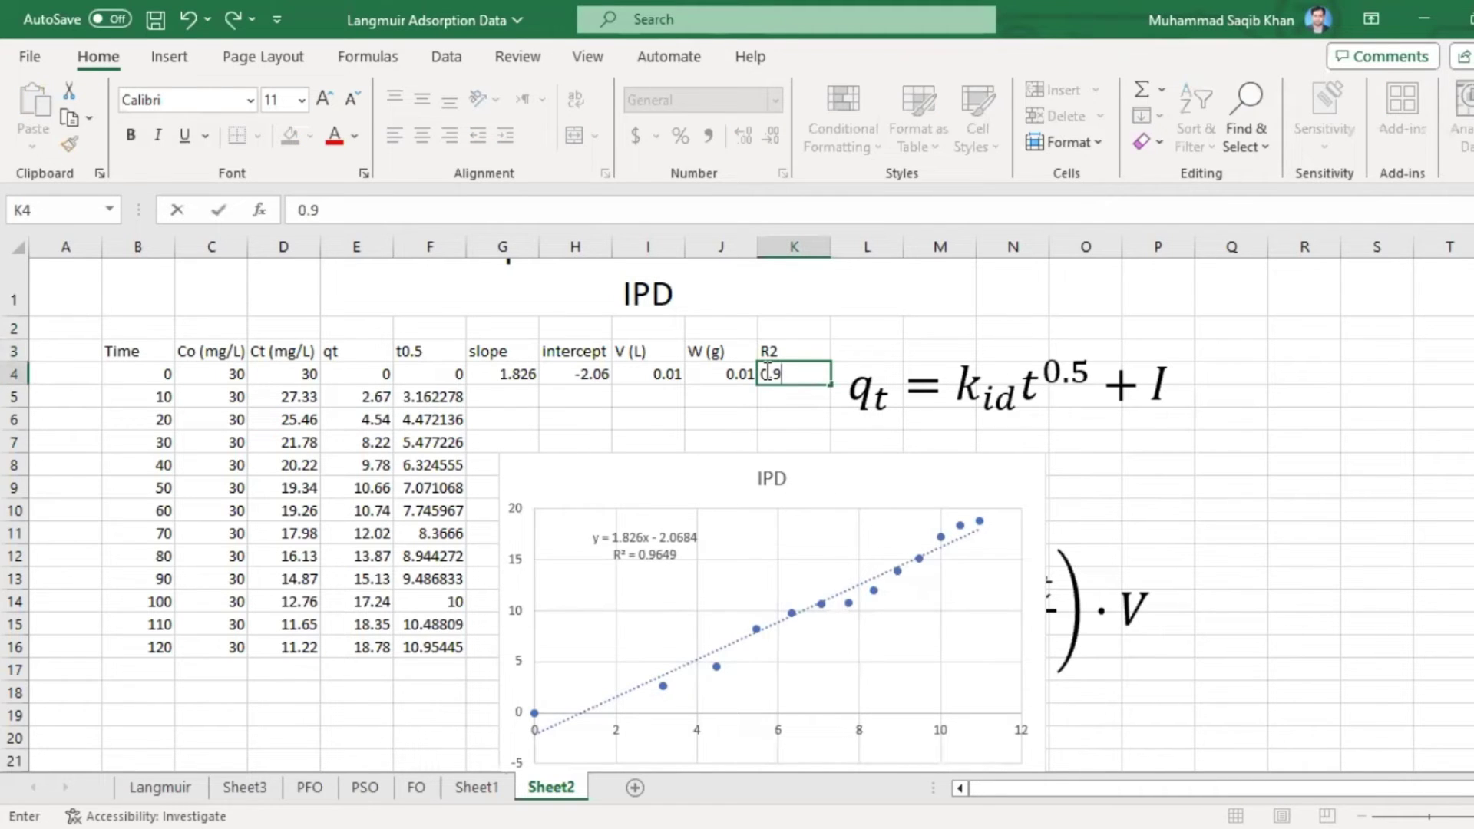
{"action": "type", "text": "6"}
{"action": "left_click_drag", "start_coordinate": [630, 486], "coordinate": [597, 449]}
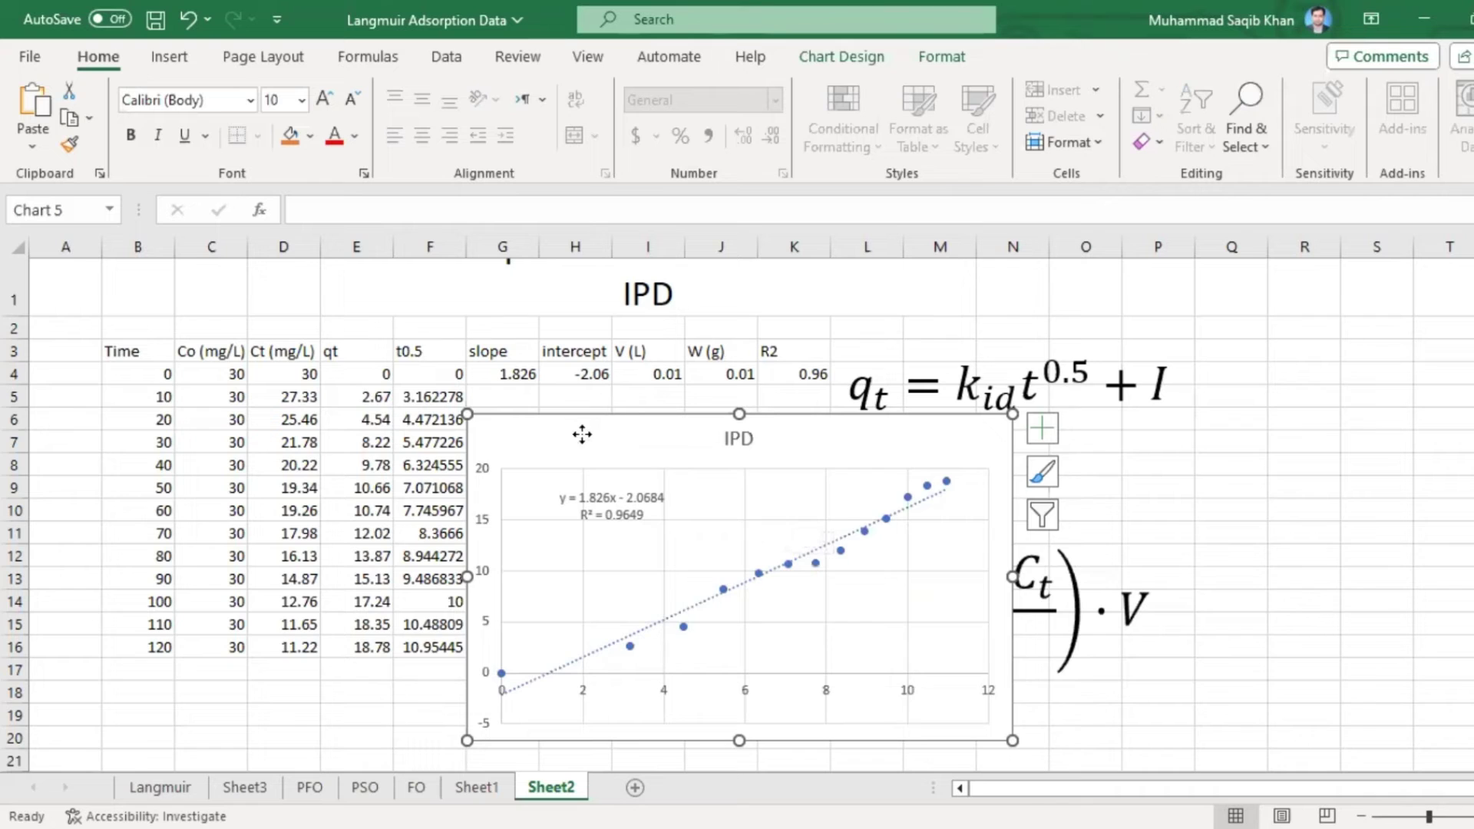
{"action": "mouse_move", "coordinate": [580, 431]}
{"action": "left_mouse_down"}
{"action": "mouse_move", "coordinate": [597, 411]}
{"action": "mouse_move", "coordinate": [580, 414]}
{"action": "left_mouse_up"}
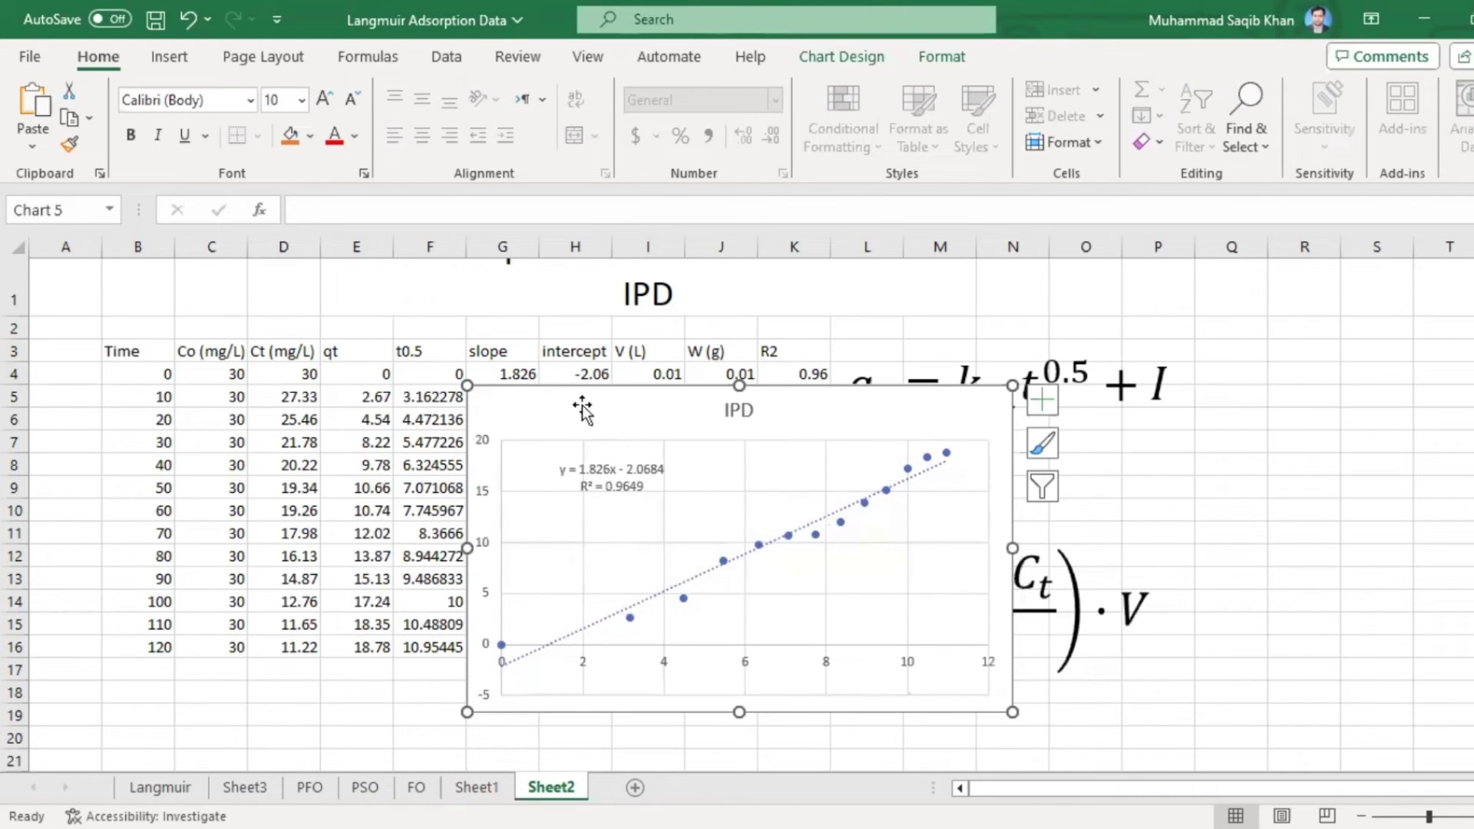
- Nudge the IPD chart slightly to the right over the worksheet
{"action": "scroll", "coordinate": [580, 415], "scroll_direction": "up", "scroll_amount": 1}
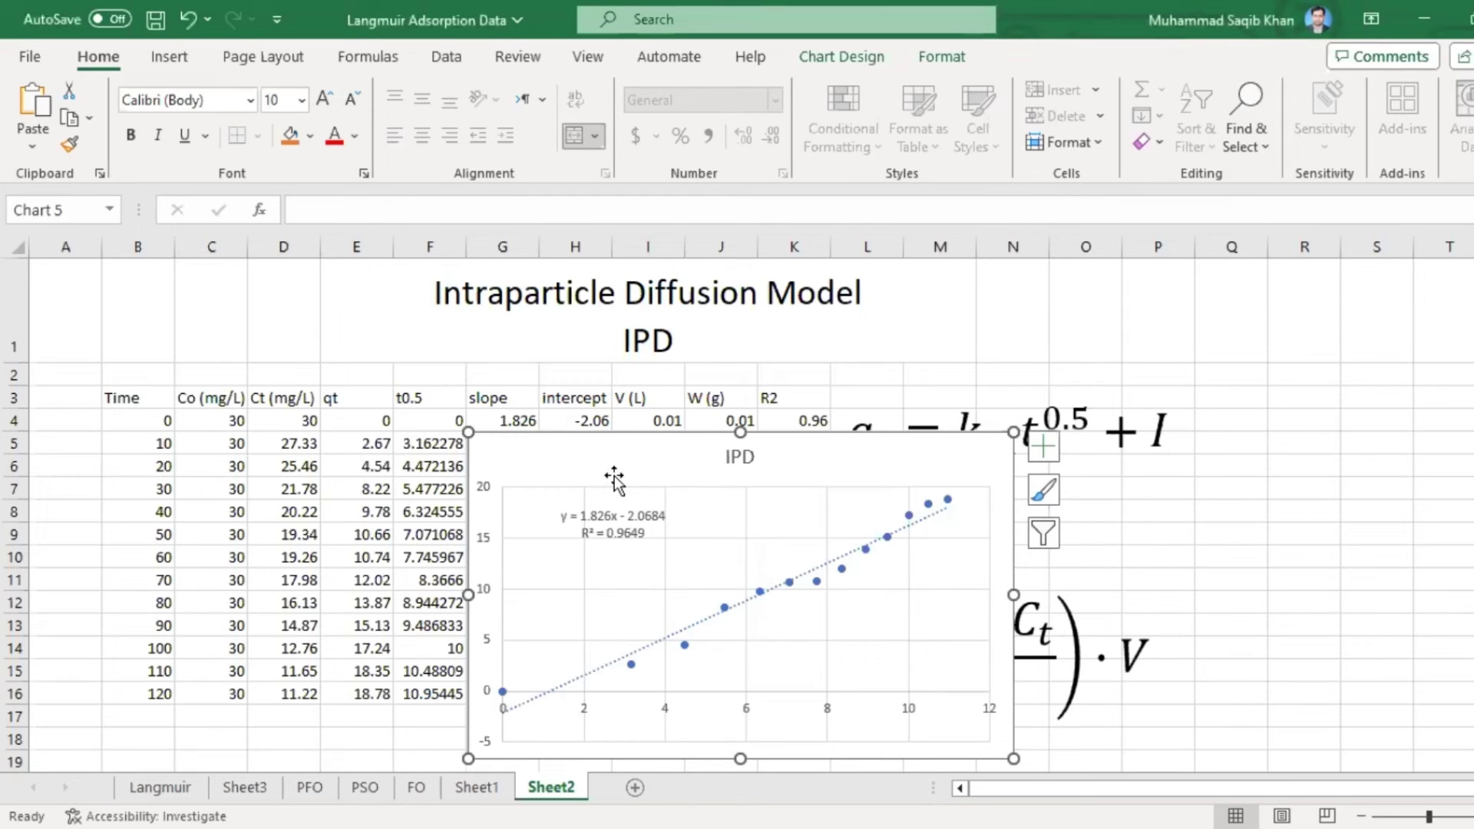
{"action": "mouse_move", "coordinate": [607, 457]}
{"action": "left_mouse_down"}
{"action": "mouse_move", "coordinate": [645, 460]}
{"action": "mouse_move", "coordinate": [620, 456]}
{"action": "left_mouse_up"}
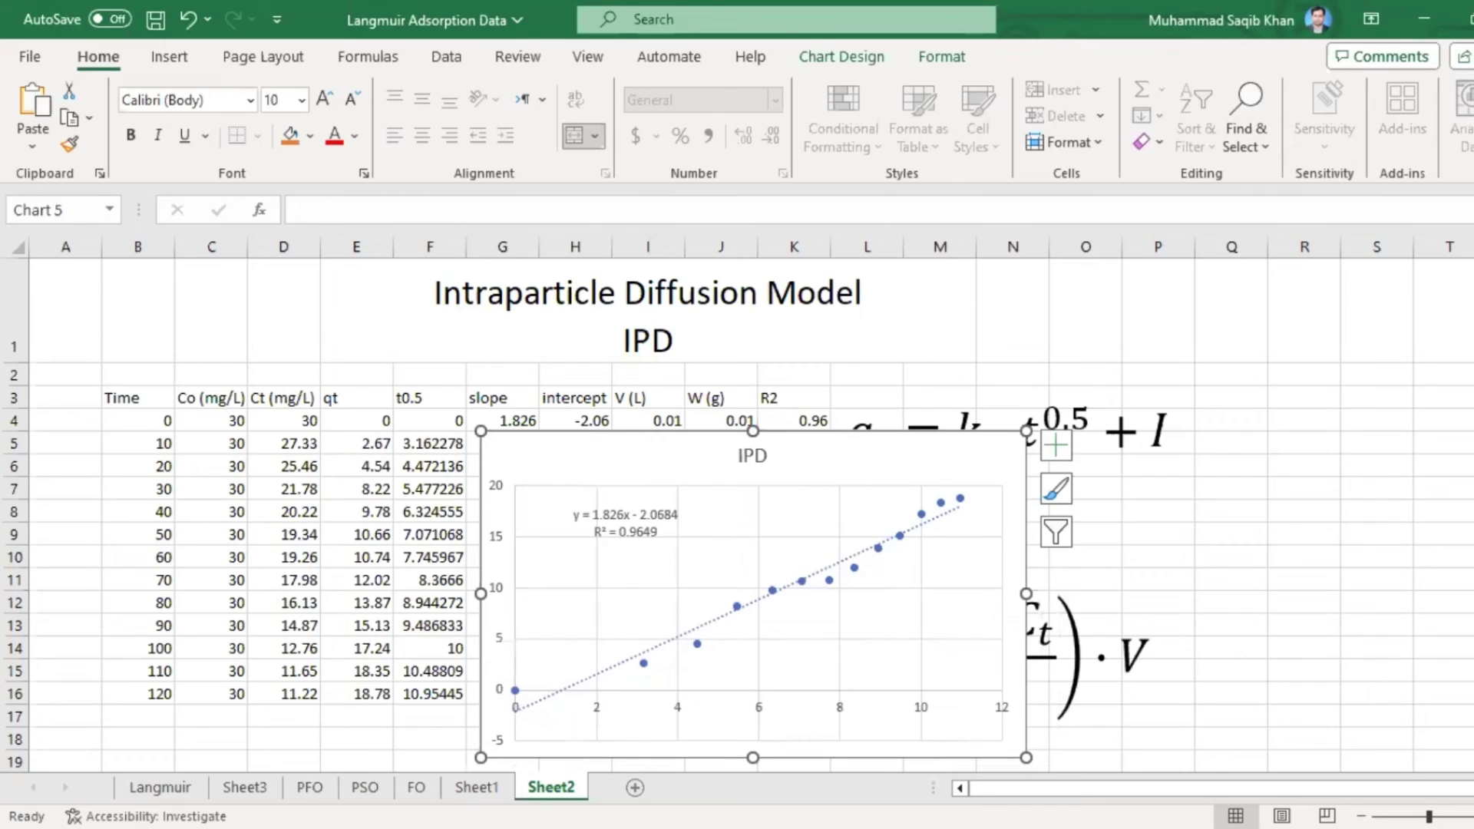
- Select the whole IPD chart area instead of the plot area
{"action": "scroll", "coordinate": [1089, 606], "scroll_direction": "down", "scroll_amount": 1}
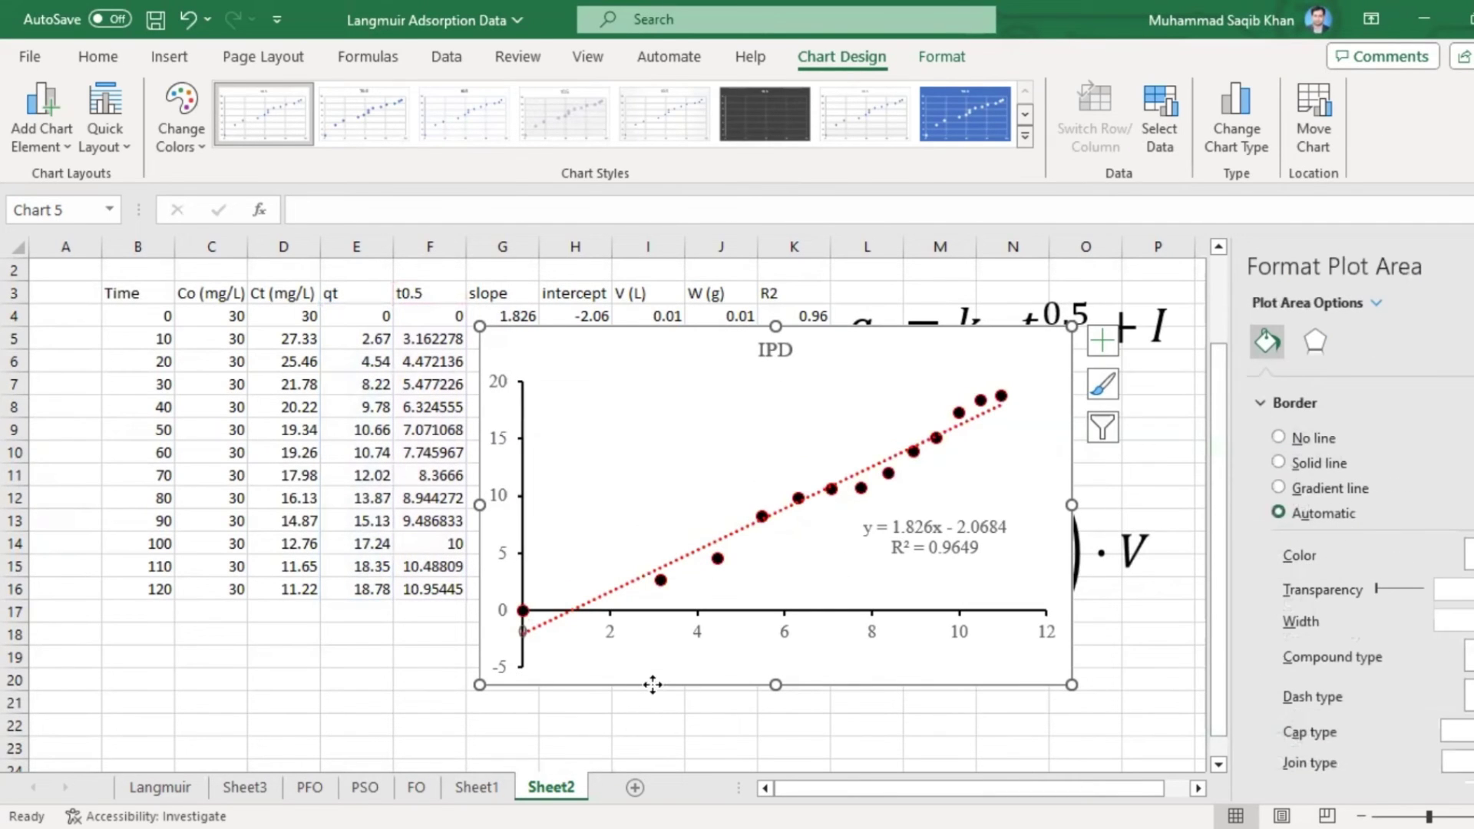
{"action": "left_click", "coordinate": [652, 684]}
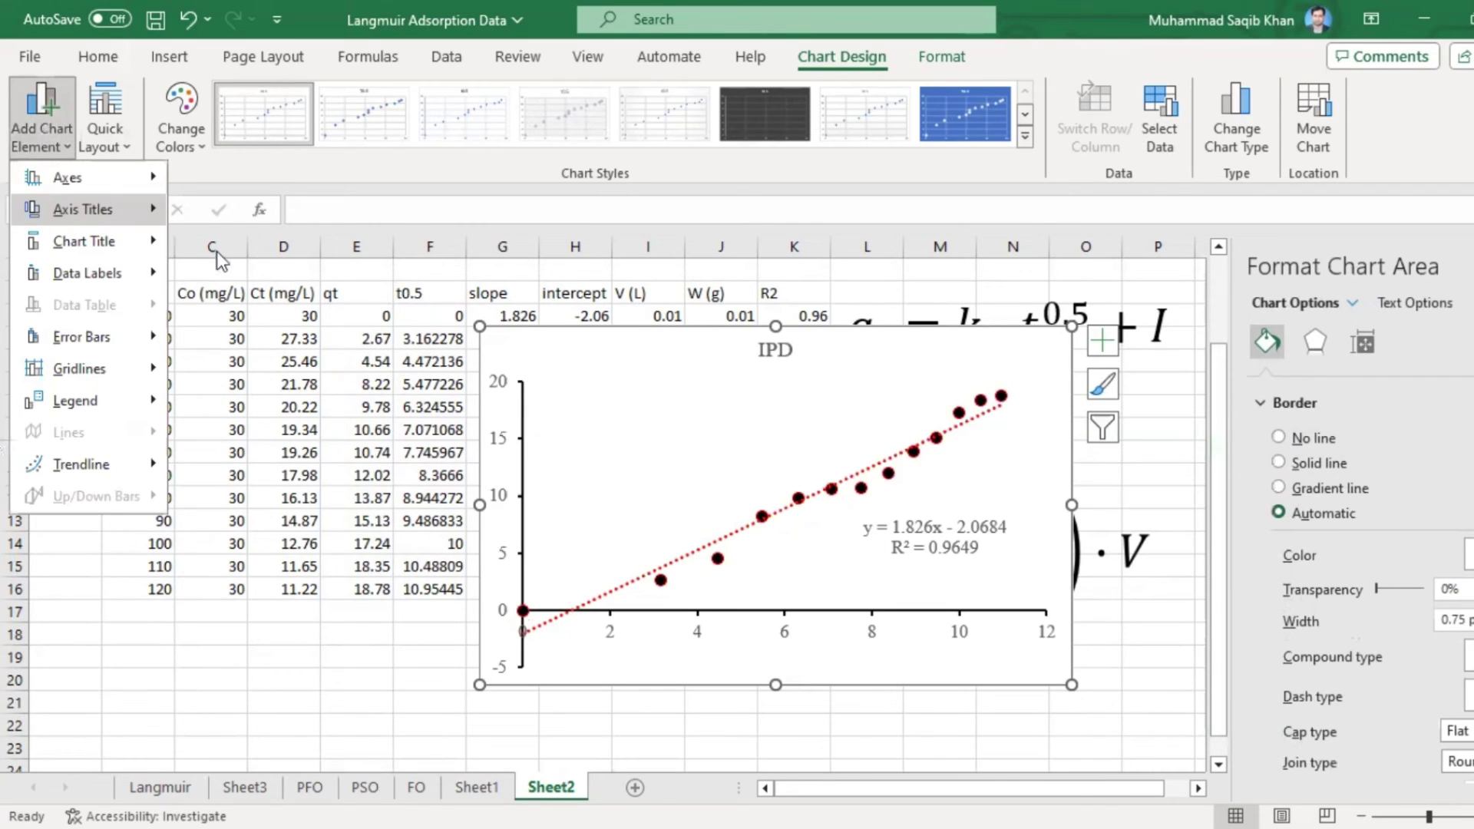
- Add axis titles to the chart and label the vertical axis 'qt (mg/g)'
{"action": "left_click", "coordinate": [222, 223]}
{"action": "left_click", "coordinate": [231, 277]}
{"action": "triple_click", "coordinate": [510, 520]}
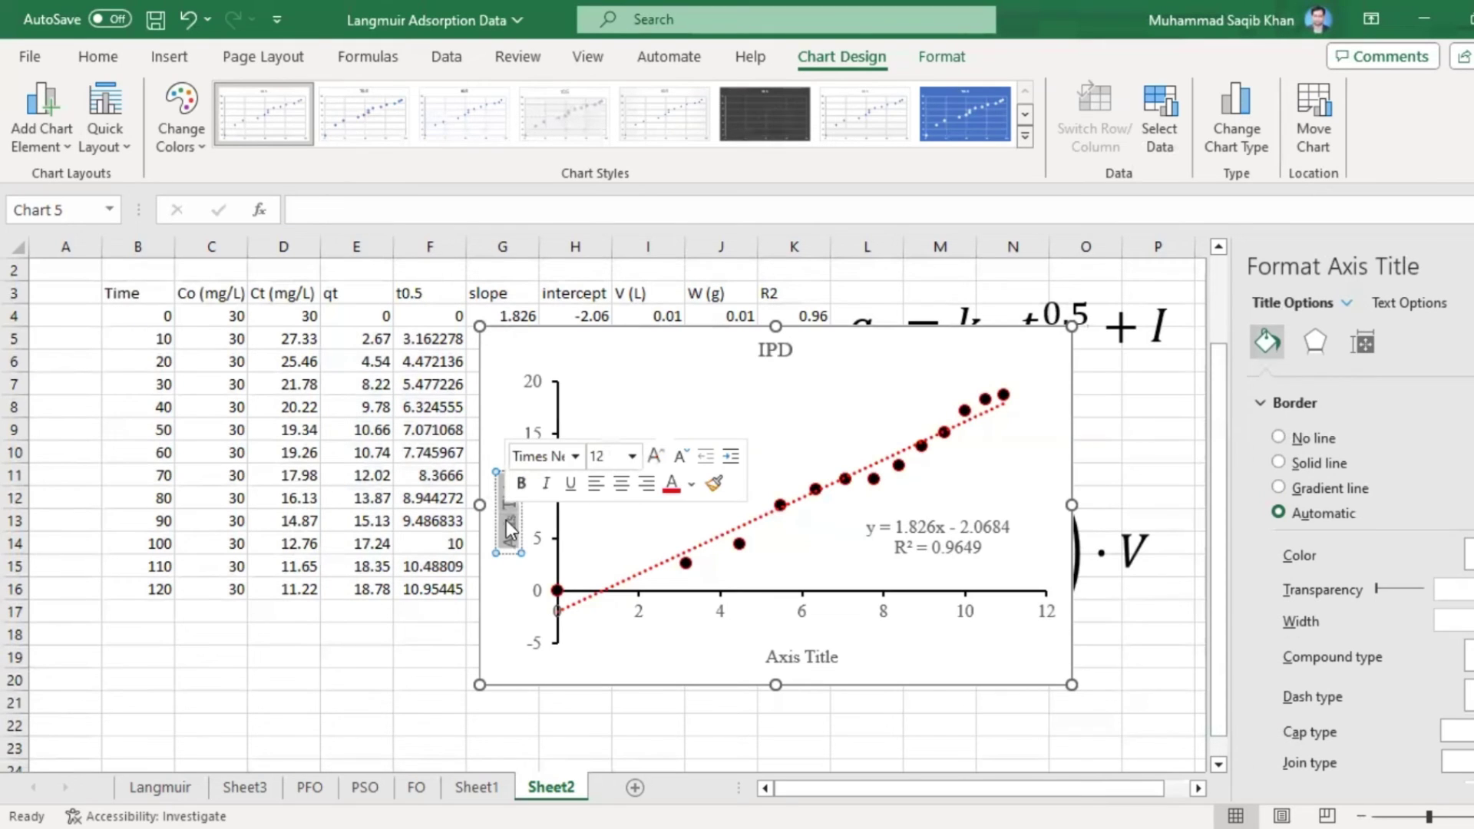
{"action": "type", "text": "qt"}
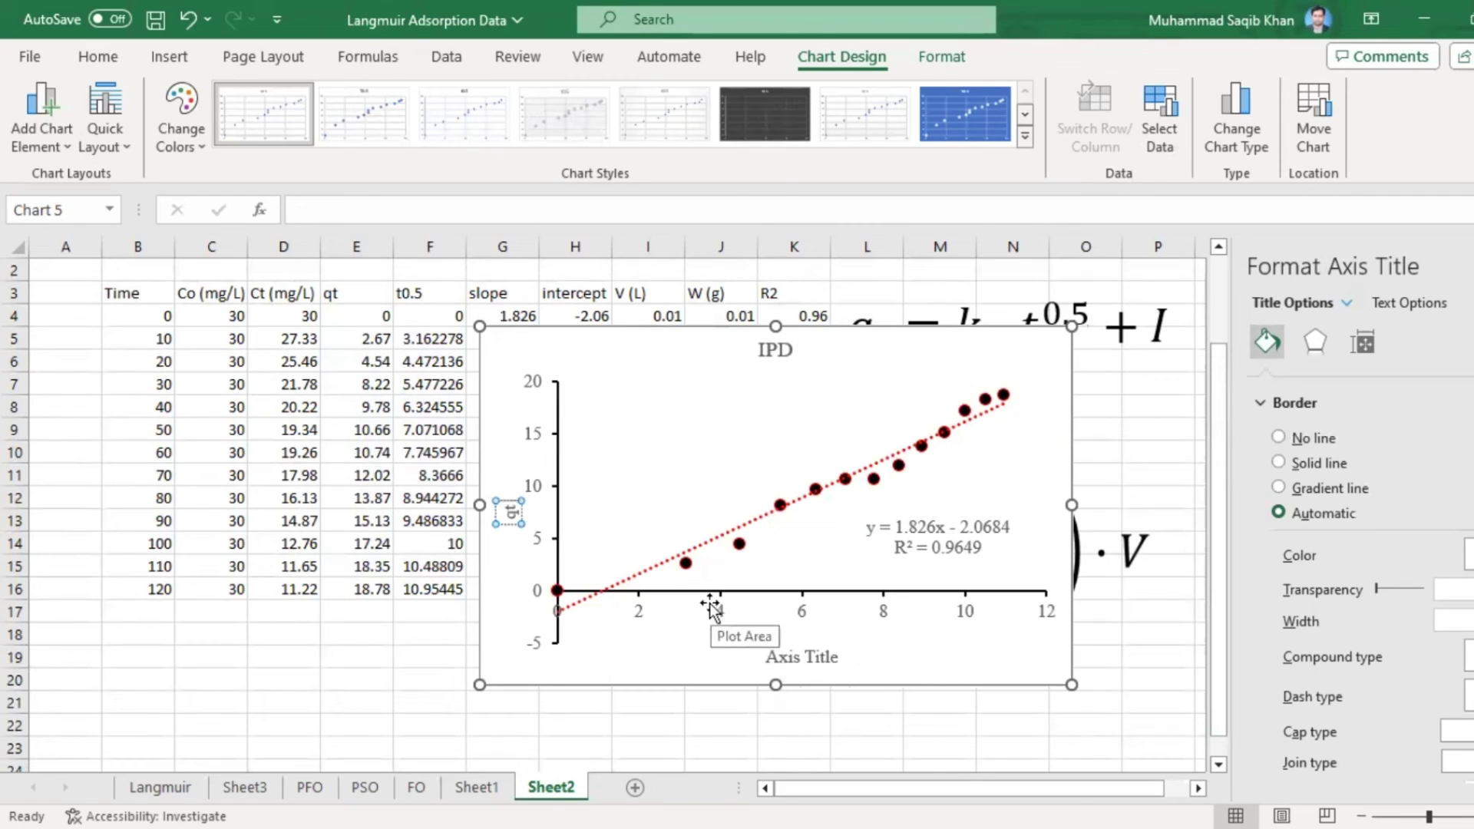
{"action": "type", "text": " (mg/g)"}
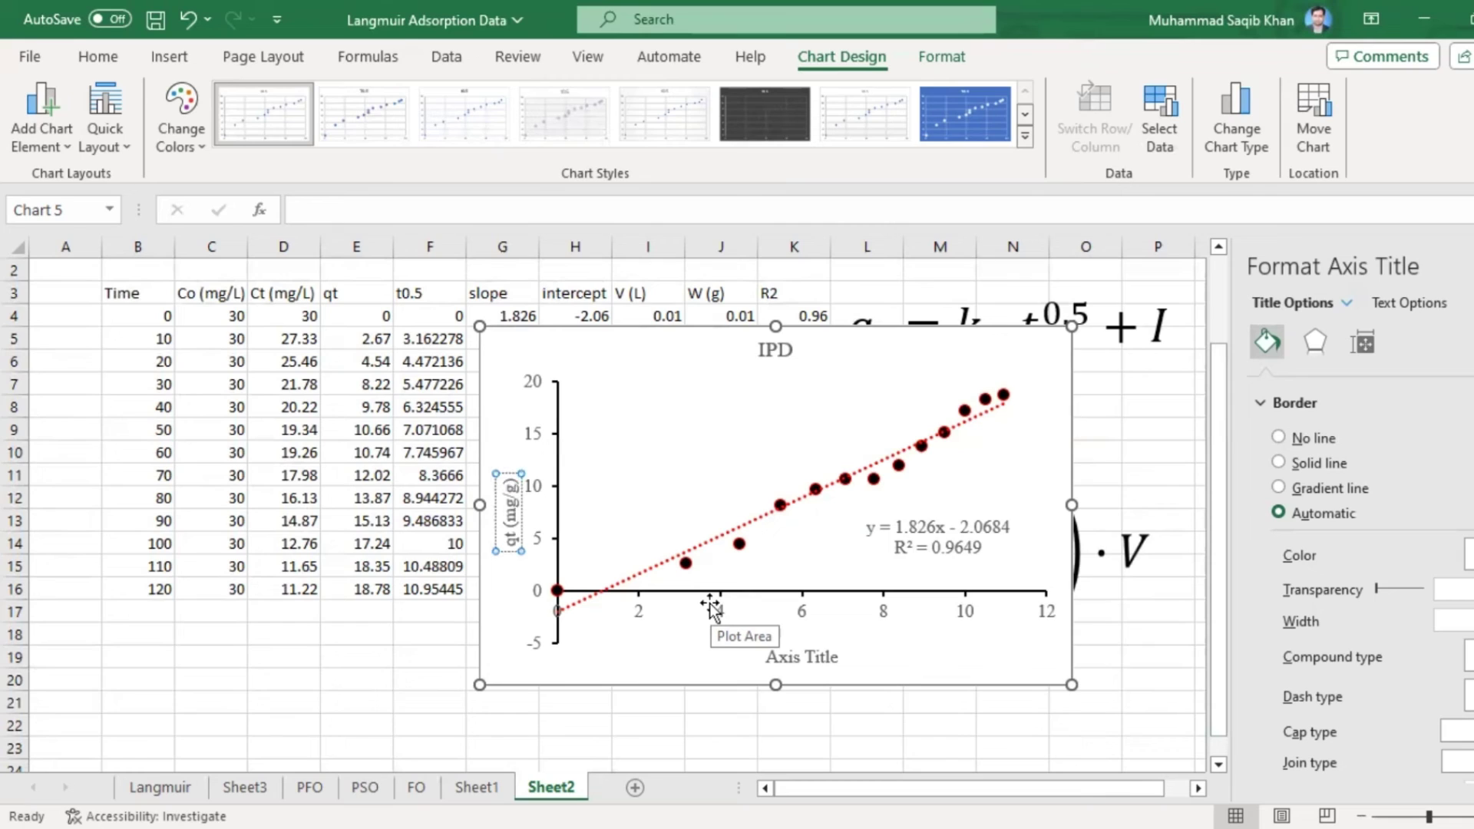
- Title the horizontal axis 't0.5 (sec)' with 0.5 formatted as superscript
{"action": "double_click", "coordinate": [800, 659]}
{"action": "type", "text": "t"}
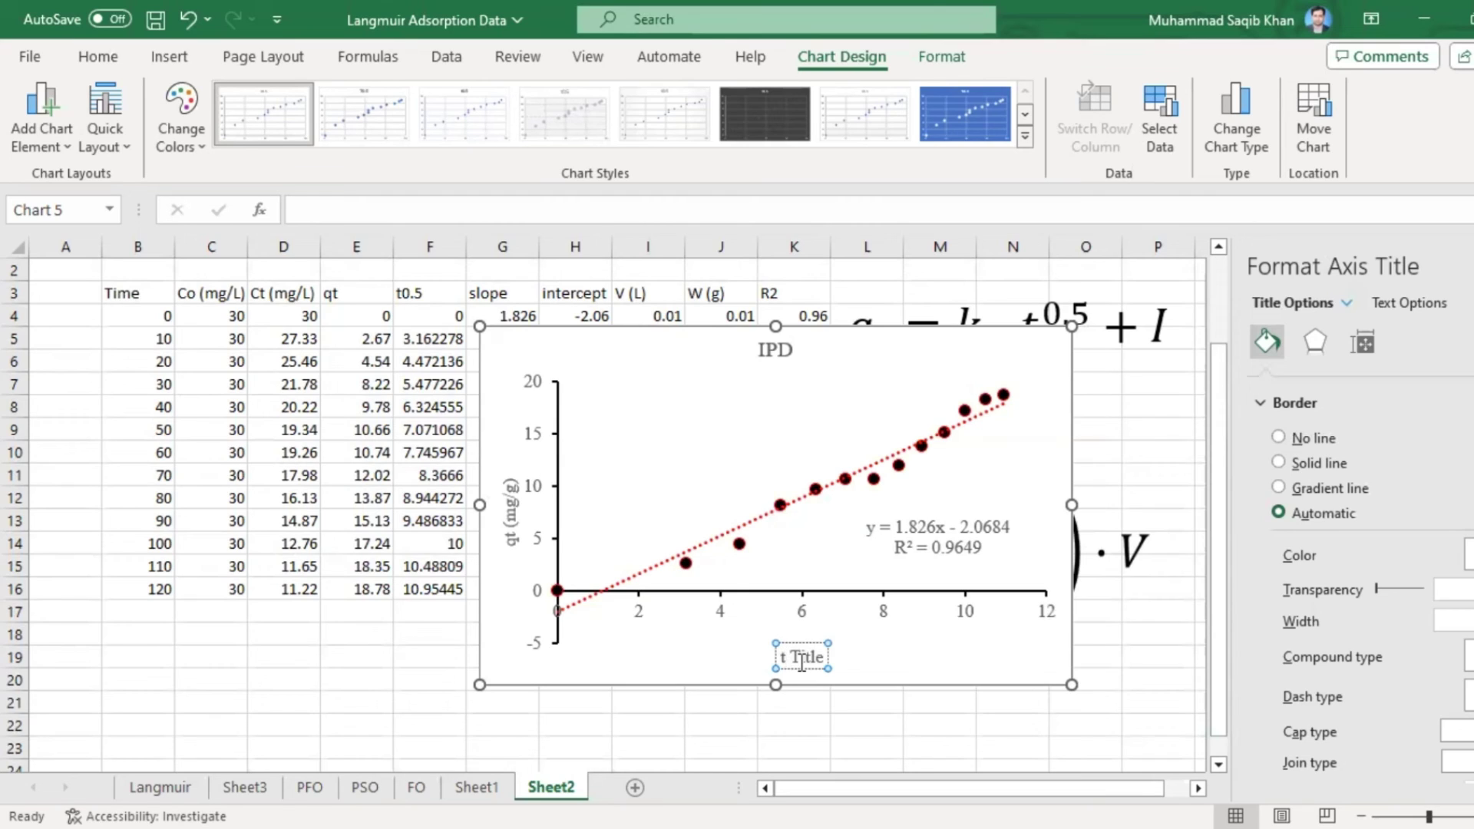
{"action": "type", "text": "0.5"}
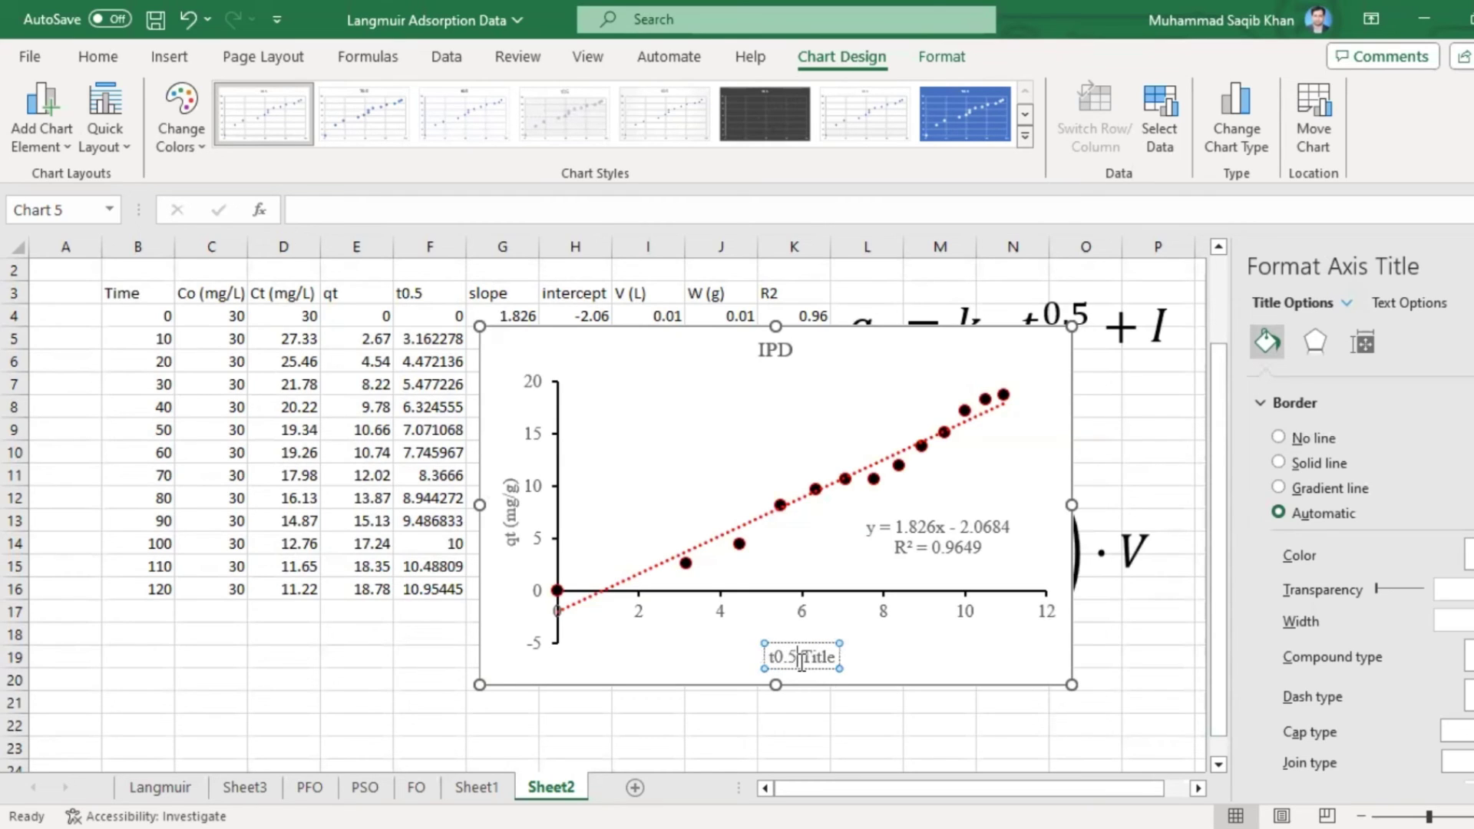
{"action": "key", "text": "shift+End"}
{"action": "key", "text": "Delete"}
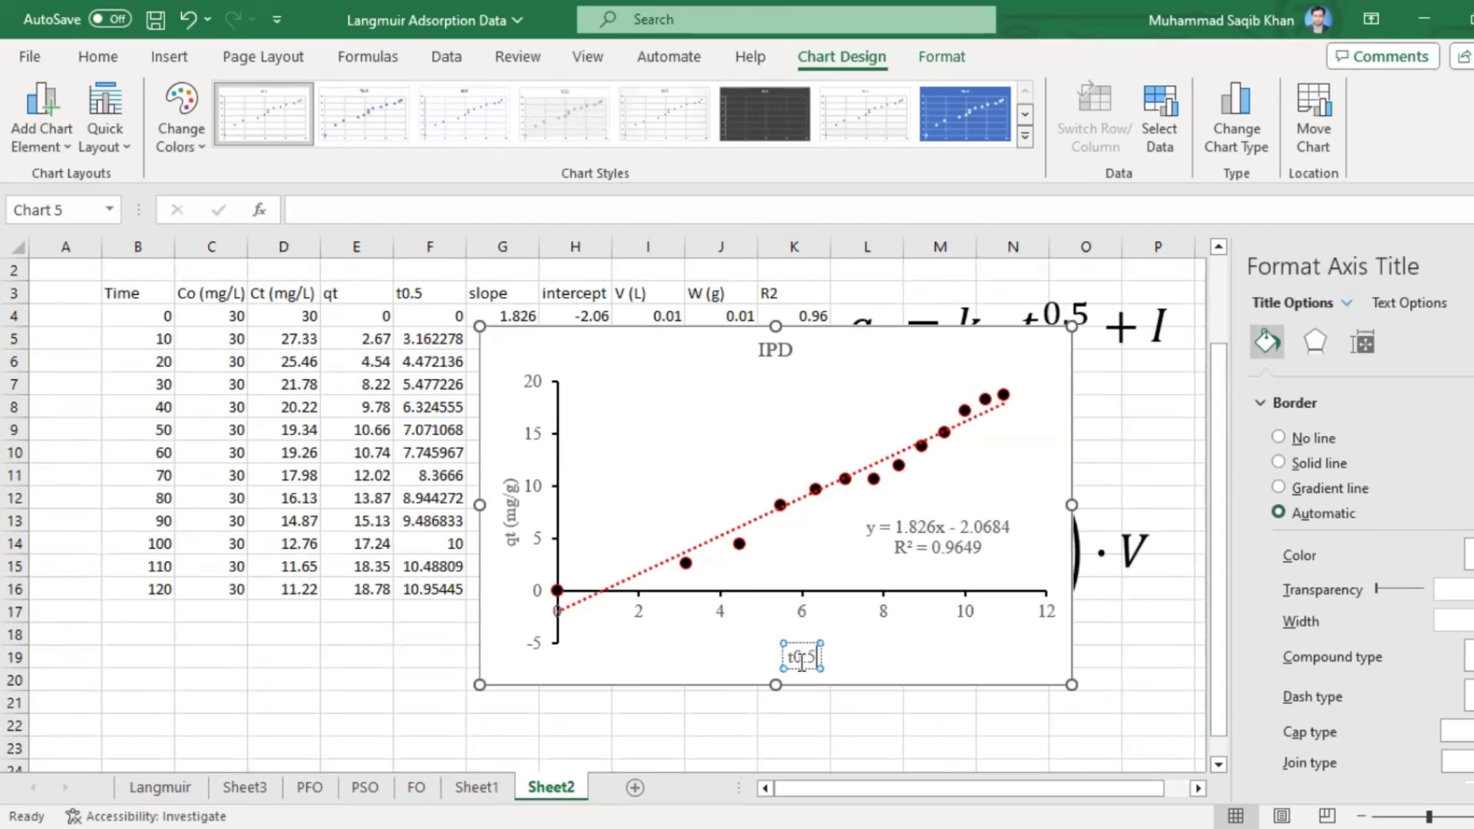
{"action": "type", "text": "(s"}
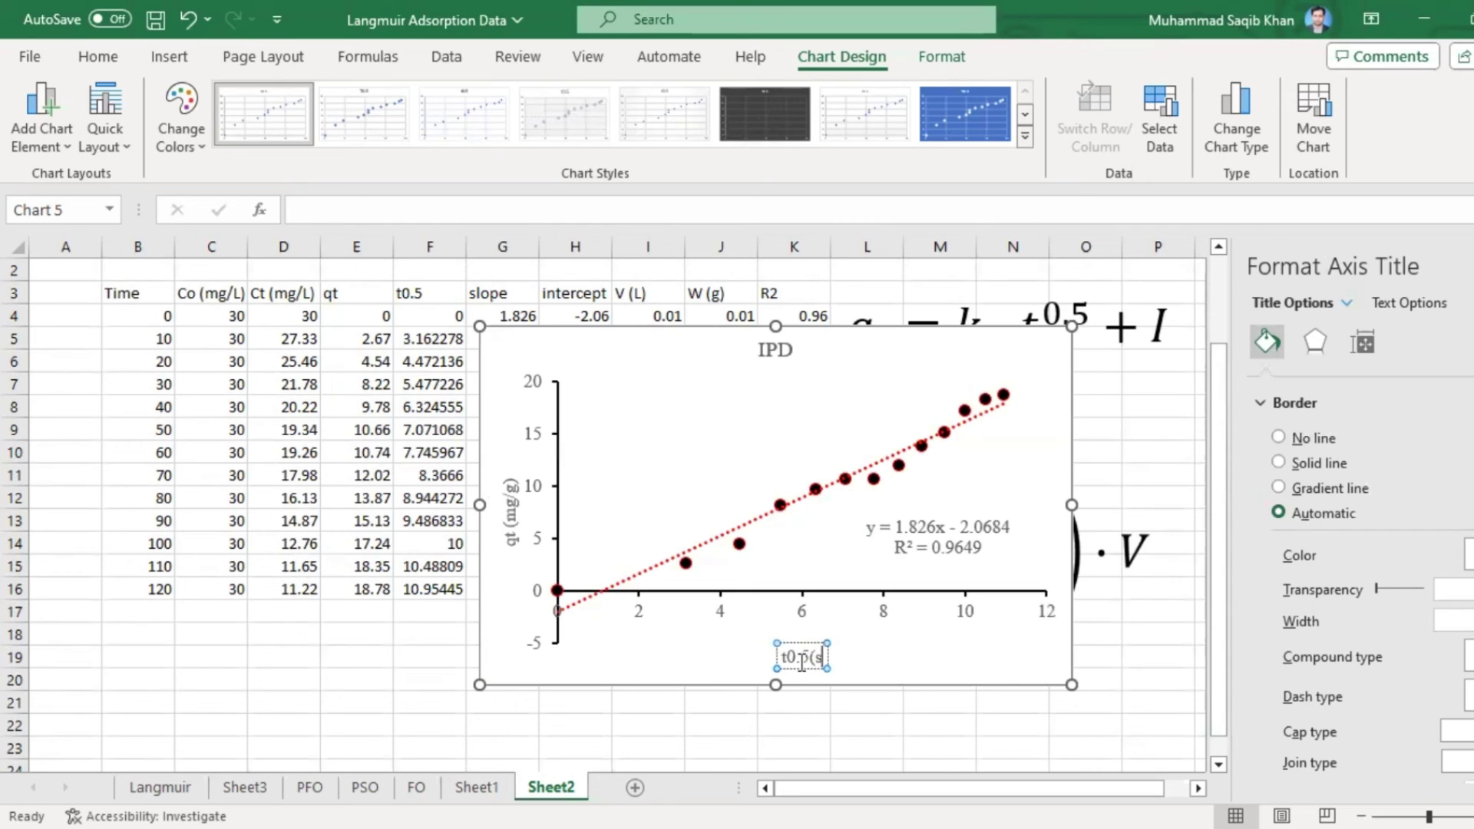
{"action": "type", "text": "ec)"}
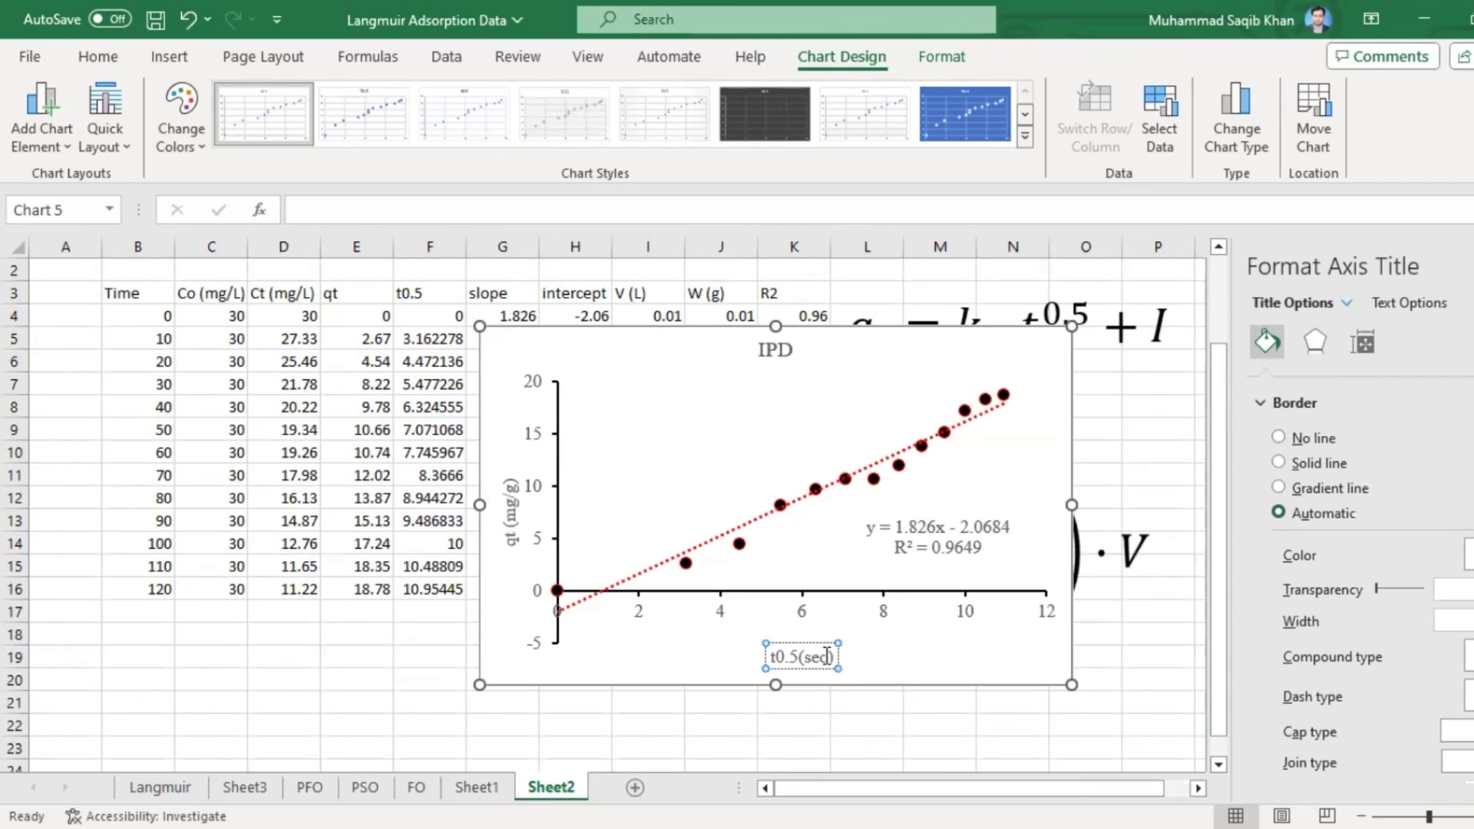
{"action": "left_click_drag", "start_coordinate": [773, 657], "coordinate": [796, 658]}
{"action": "key", "text": "ctrl+shift+equal"}
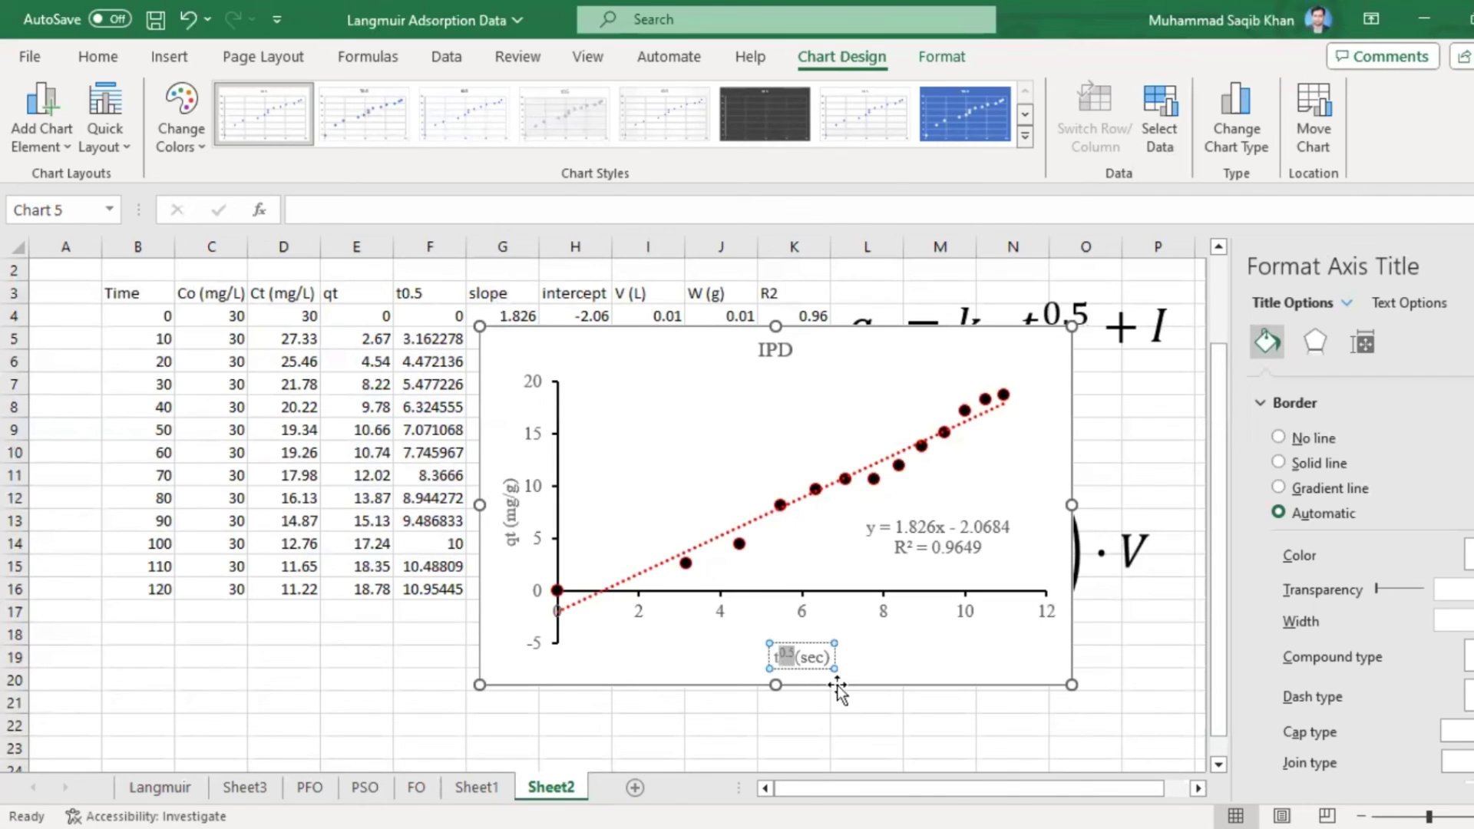
{"action": "left_click", "coordinate": [892, 689]}
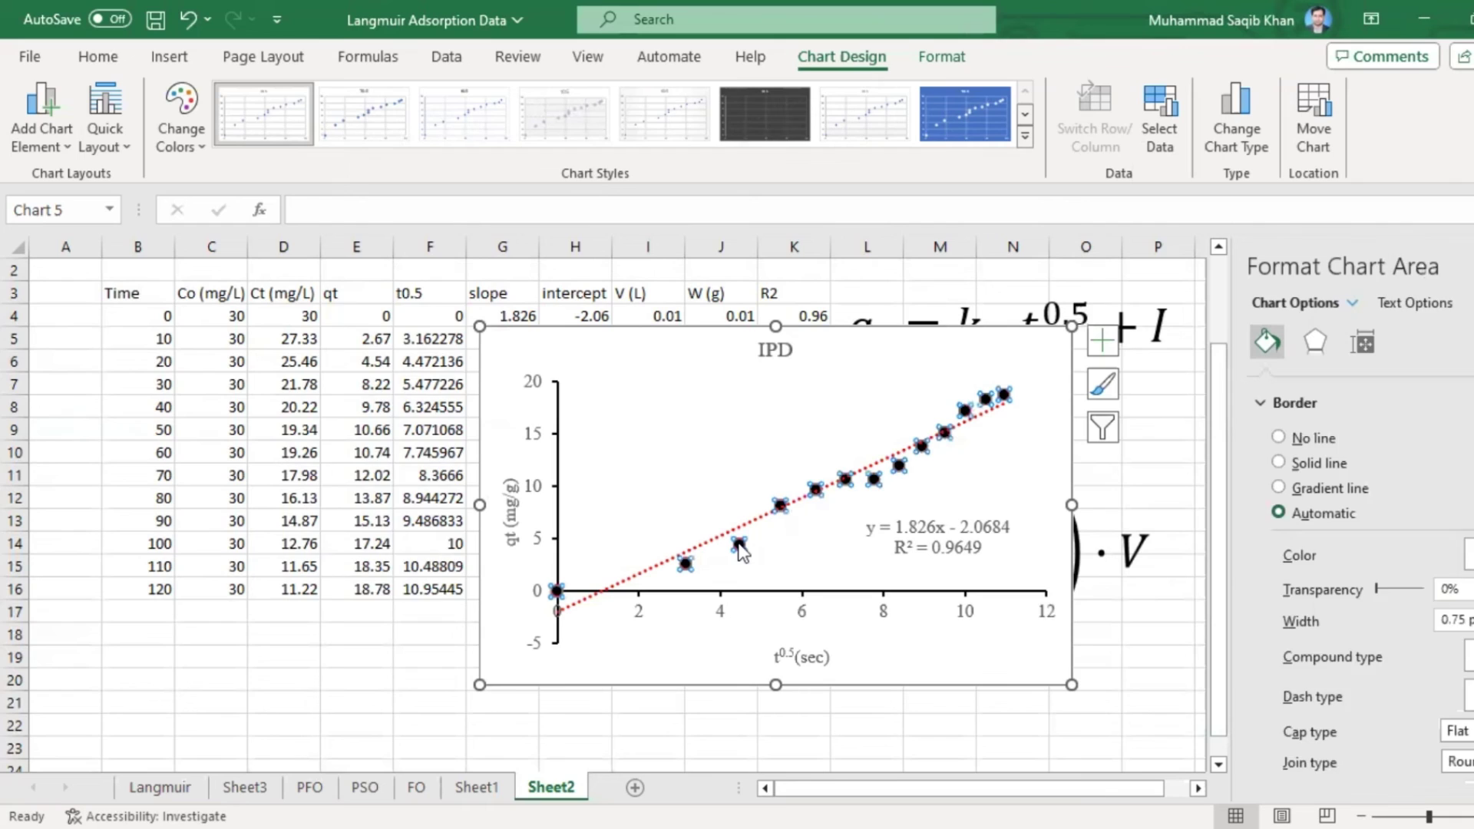
- Give the IPD data markers black borders and enlarge the chart toward the bottom right
{"action": "left_click", "coordinate": [739, 546]}
{"action": "left_click", "coordinate": [1353, 395]}
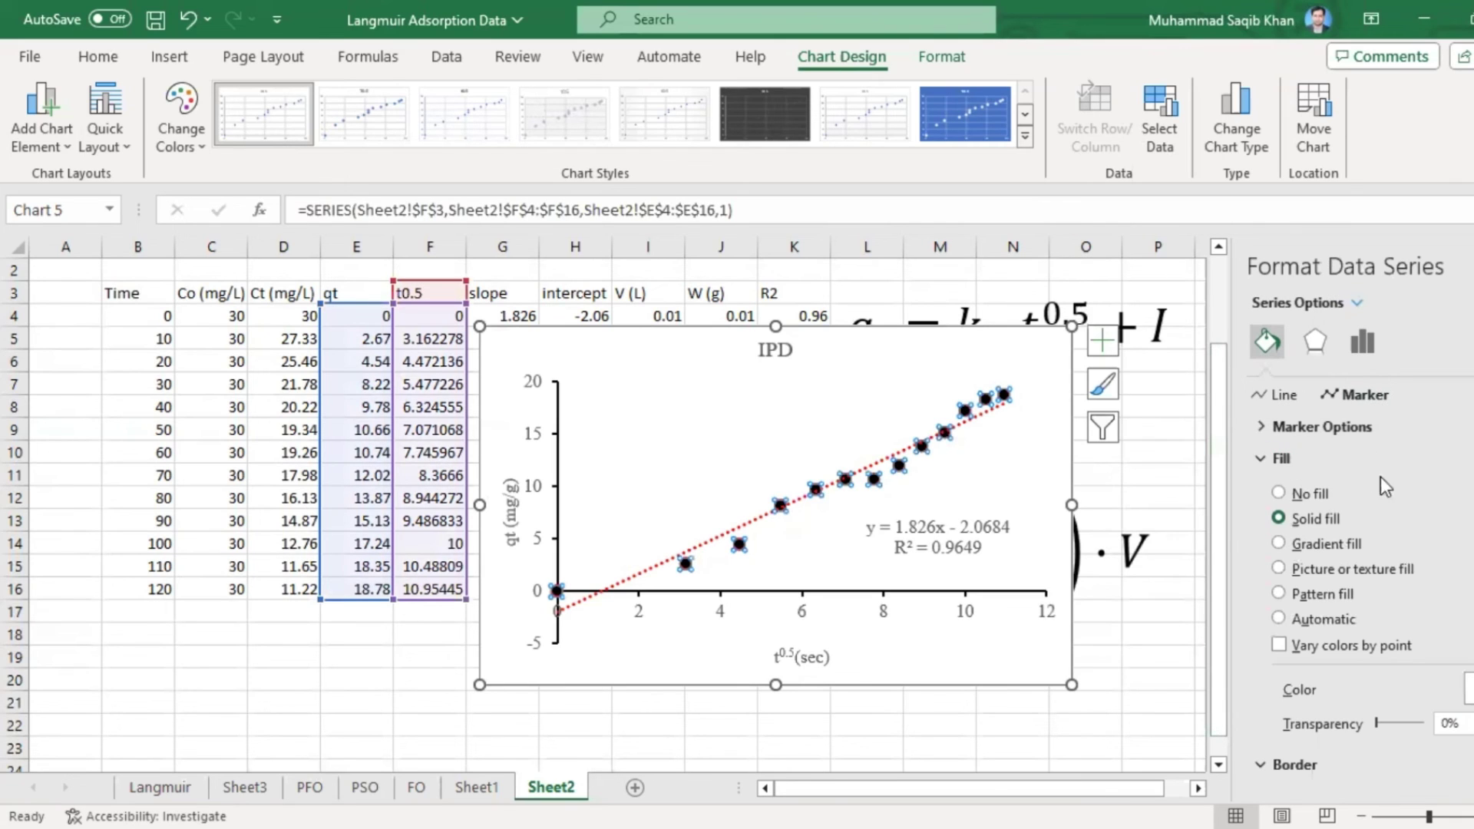
{"action": "left_click", "coordinate": [1261, 461]}
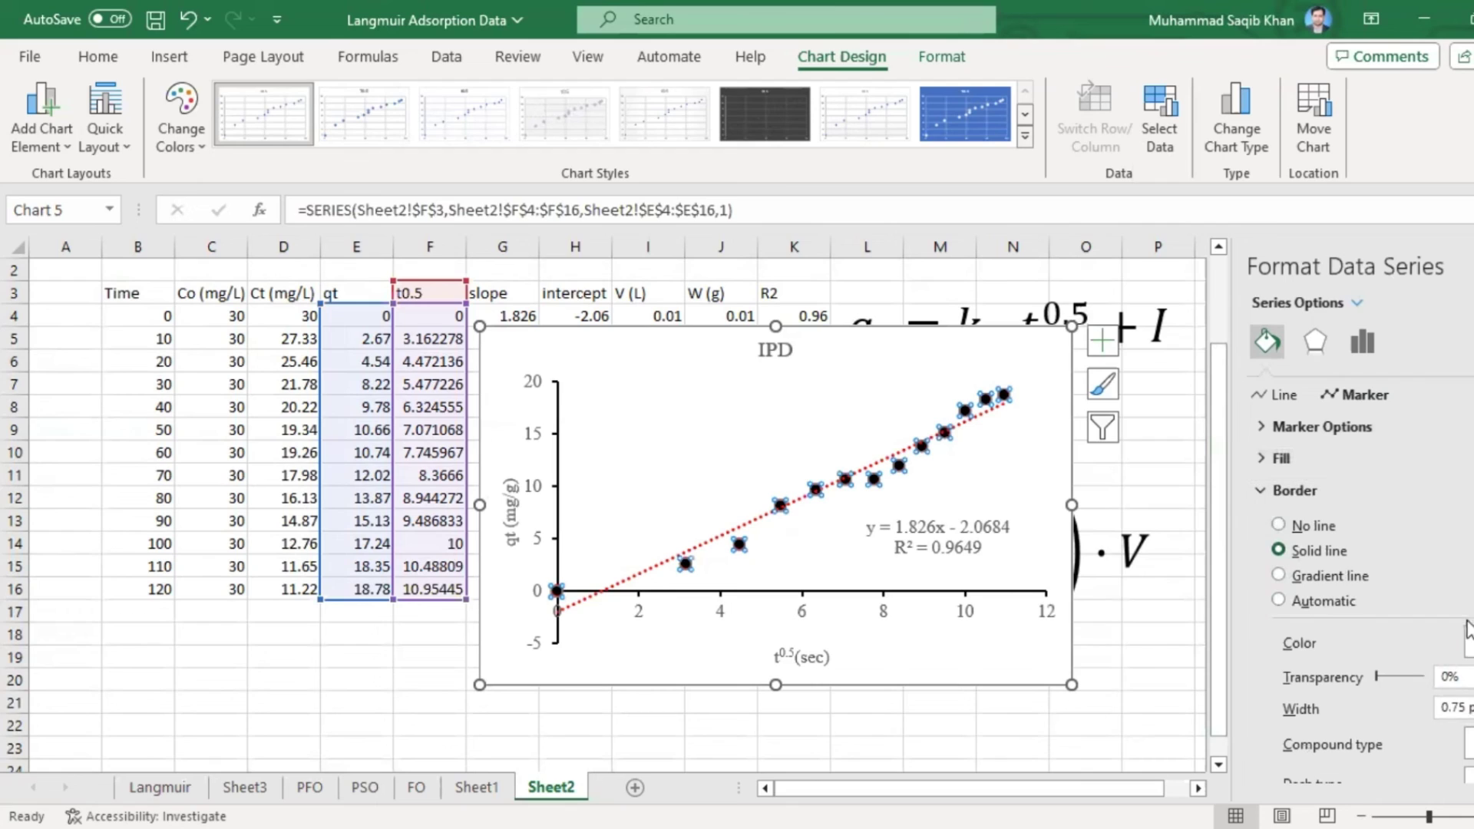
{"action": "left_click", "coordinate": [1469, 644]}
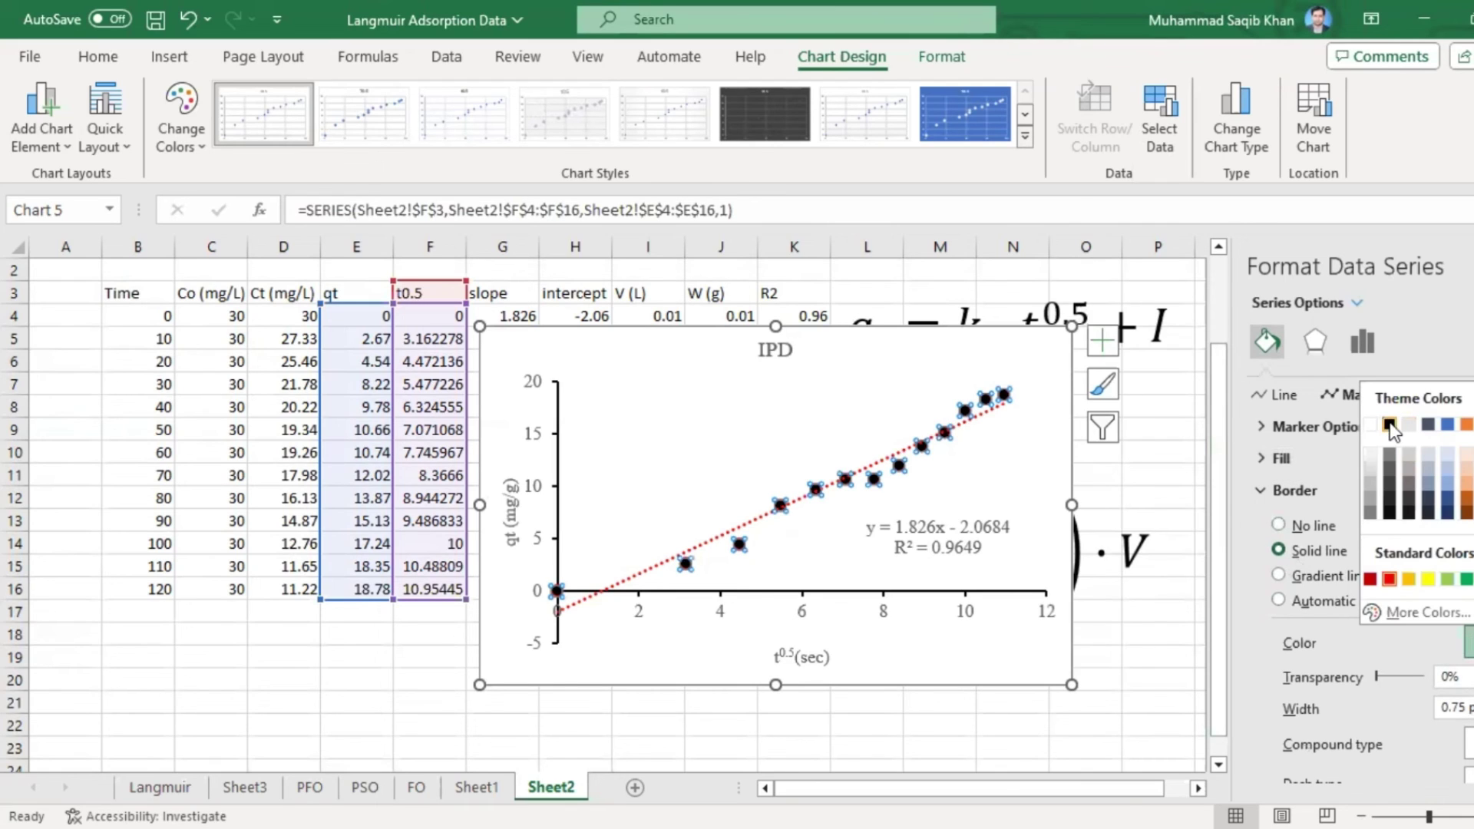
{"action": "left_click", "coordinate": [1389, 424]}
{"action": "left_click", "coordinate": [661, 662]}
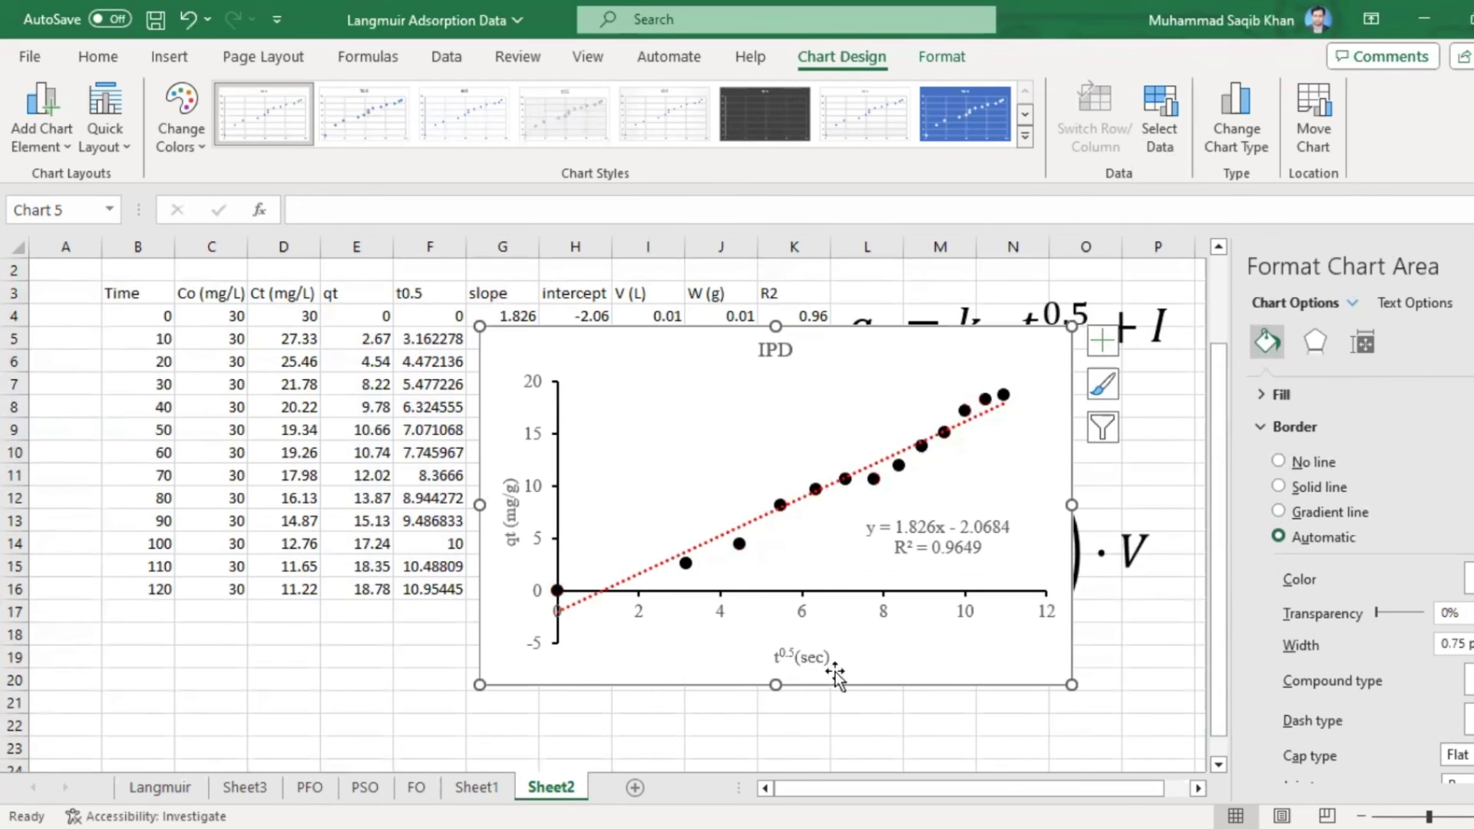
{"action": "left_click_drag", "start_coordinate": [1072, 684], "coordinate": [1107, 715]}
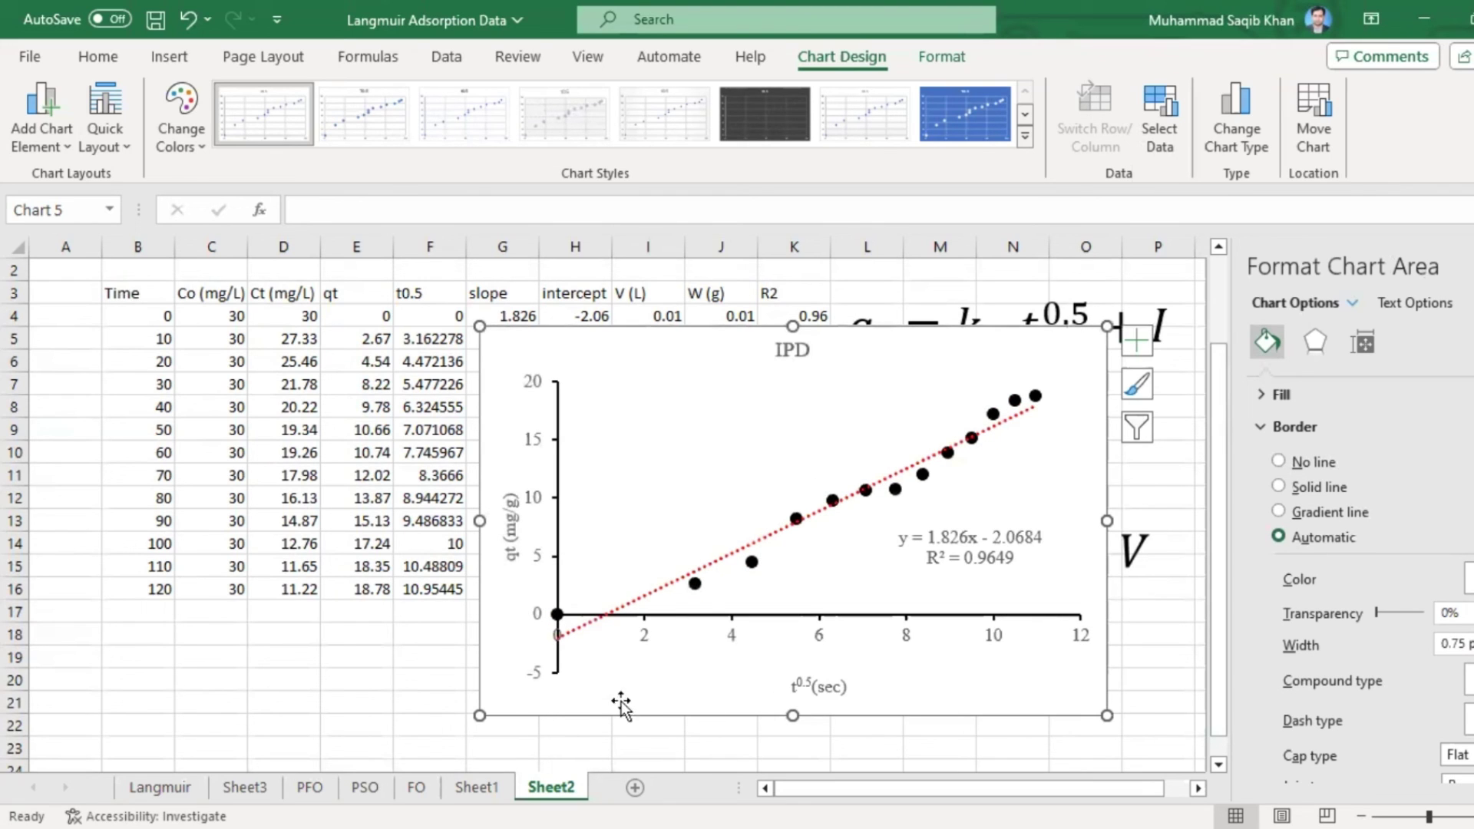
{"action": "left_click", "coordinate": [397, 700]}
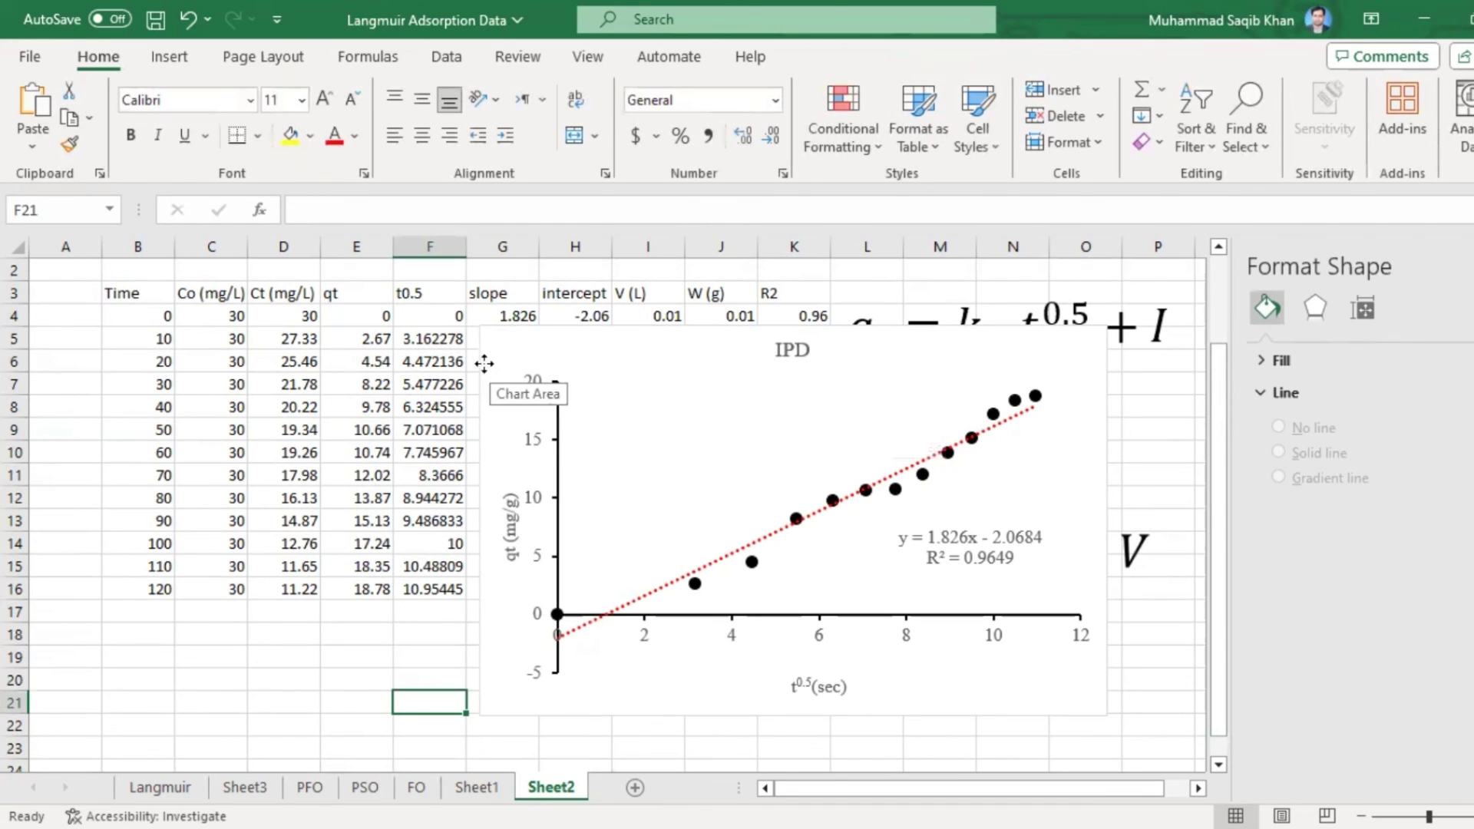
- Shift the finished IPD chart slightly left, deselect it to review, then reselect it
{"action": "mouse_move", "coordinate": [492, 362]}
{"action": "left_mouse_down"}
{"action": "mouse_move", "coordinate": [507, 365]}
{"action": "mouse_move", "coordinate": [479, 361]}
{"action": "left_mouse_up"}
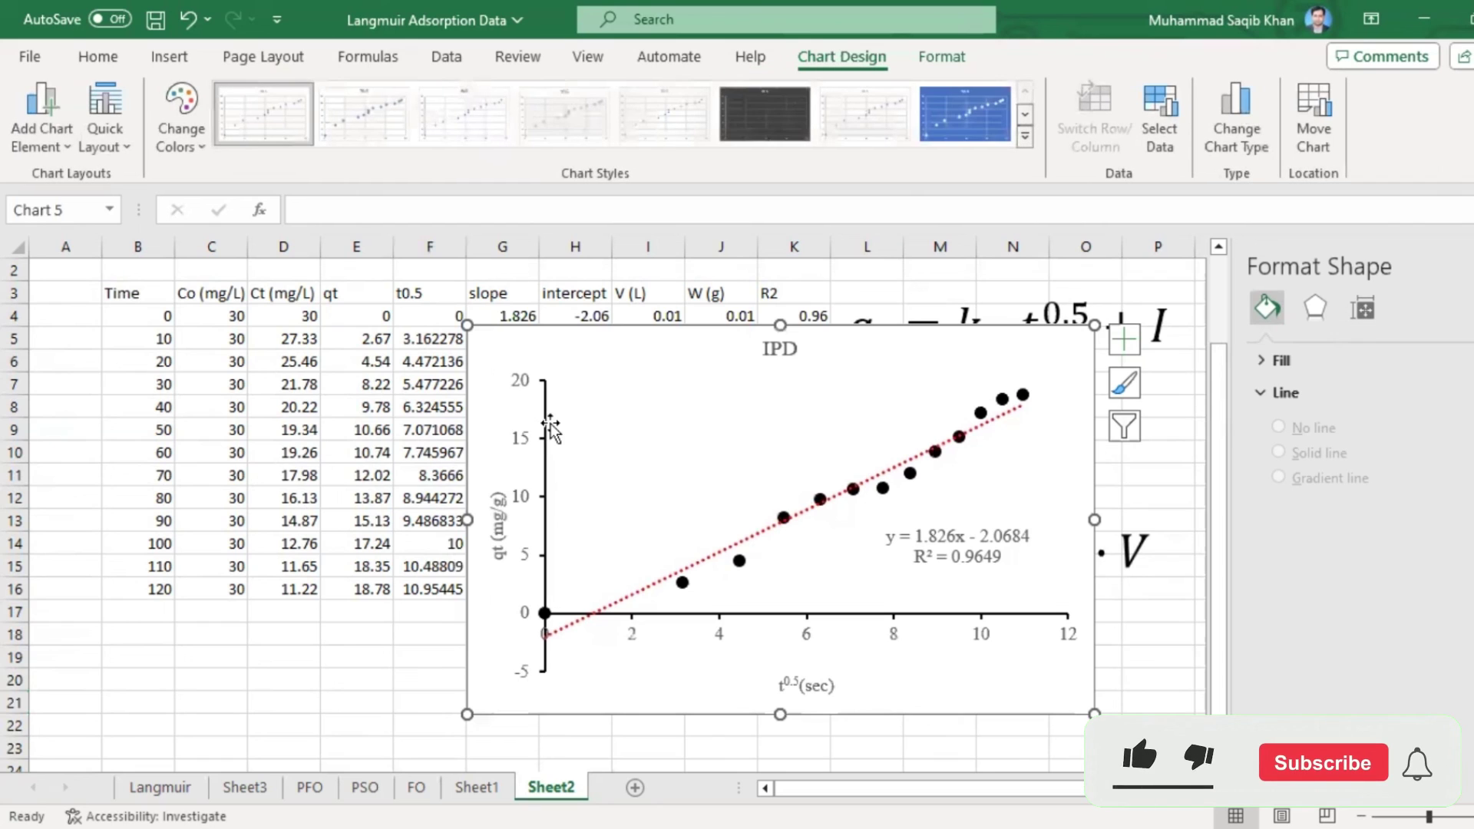
{"action": "left_click", "coordinate": [413, 704]}
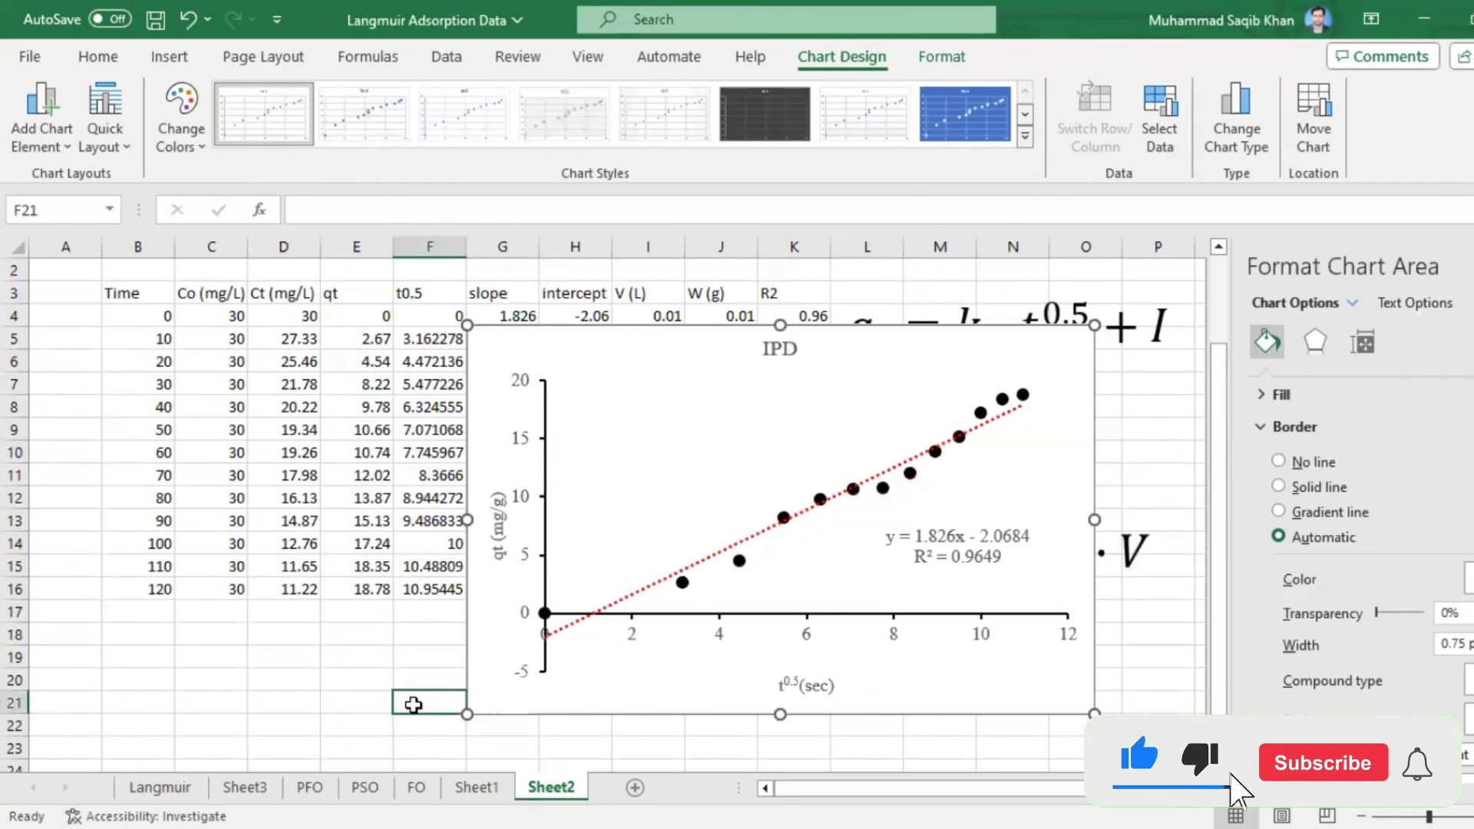
{"action": "left_click", "coordinate": [374, 711]}
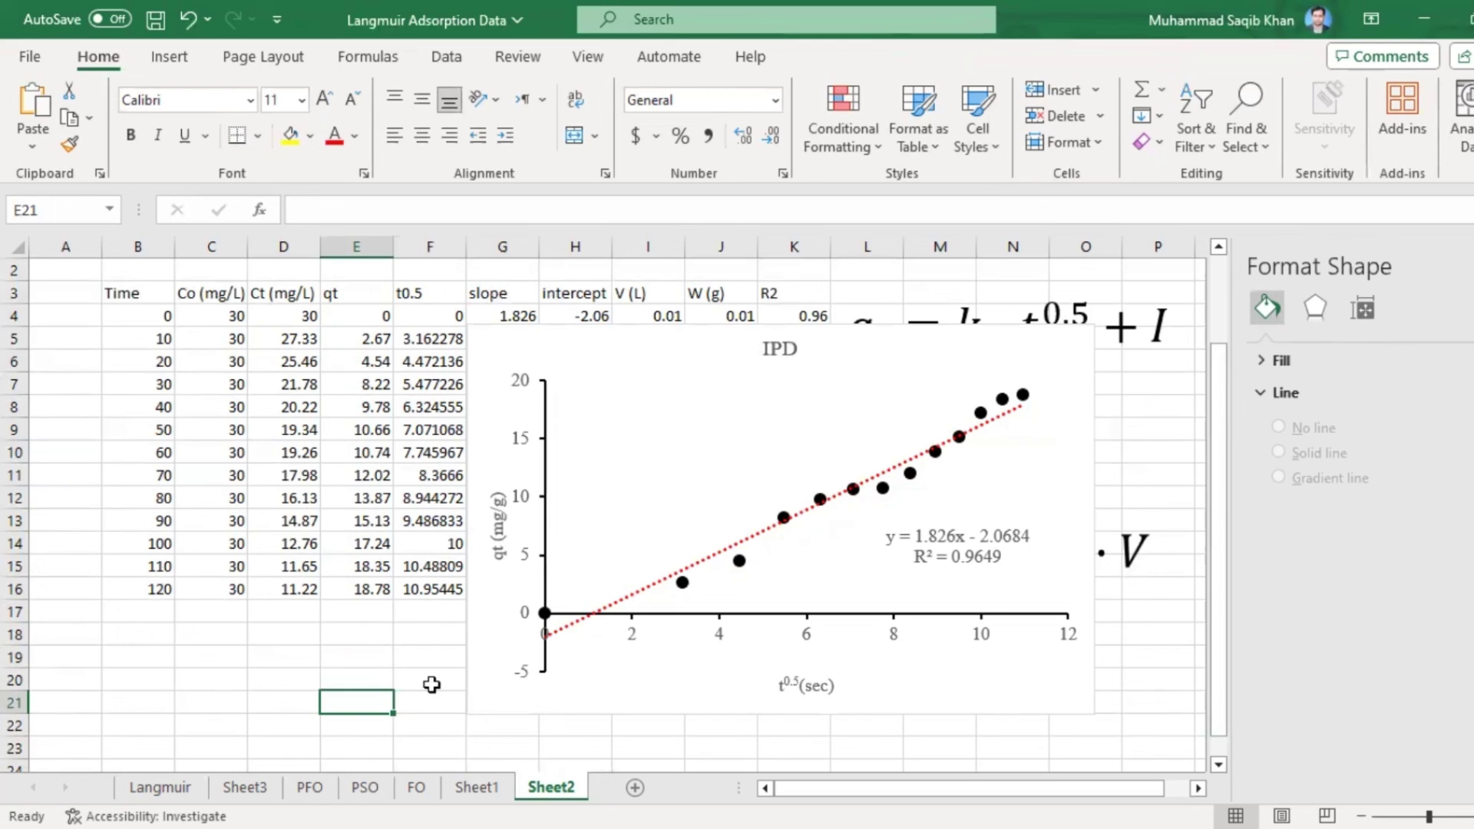
{"action": "left_click", "coordinate": [472, 711]}
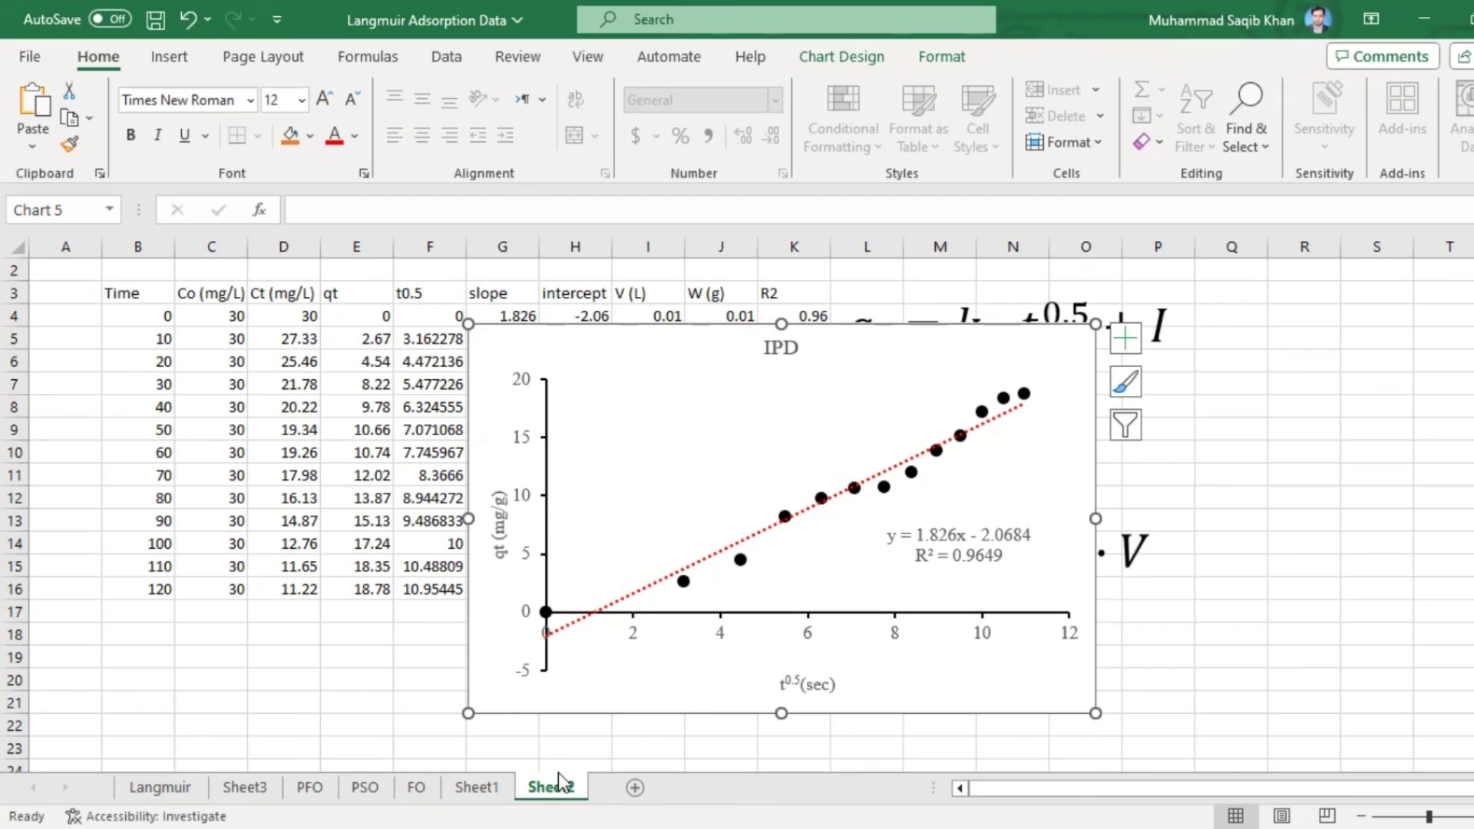